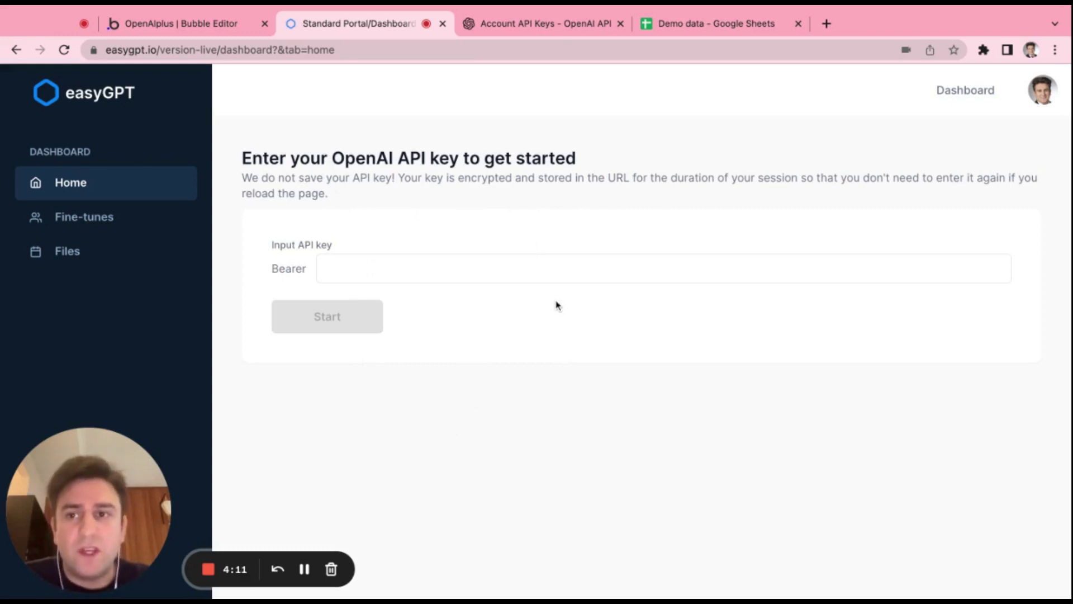
- Go to the OpenAI API keys page through the account menu to get a key for easyGPT
{"action": "left_click", "coordinate": [543, 26]}
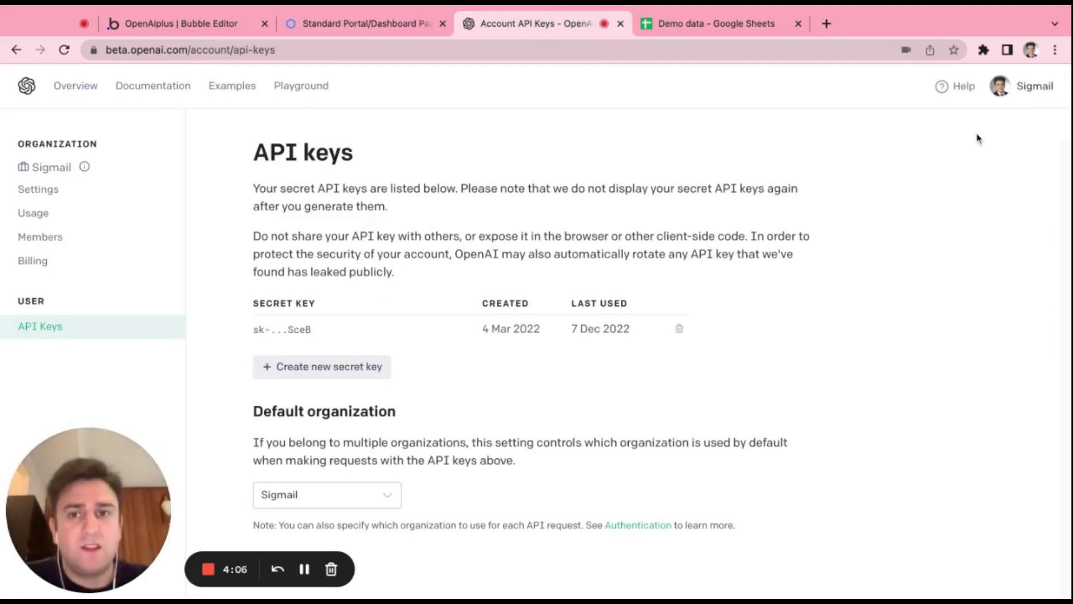
{"action": "left_click", "coordinate": [1002, 90]}
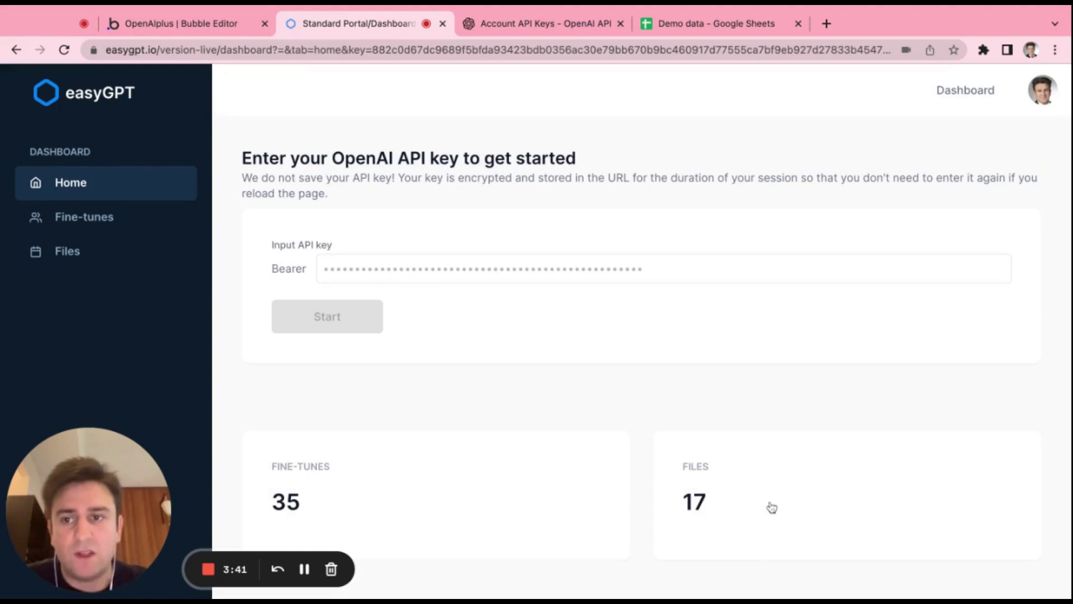
- Browse the fine-tunes table and view the demo-classification fine-tune's details and events
{"action": "left_click", "coordinate": [125, 224]}
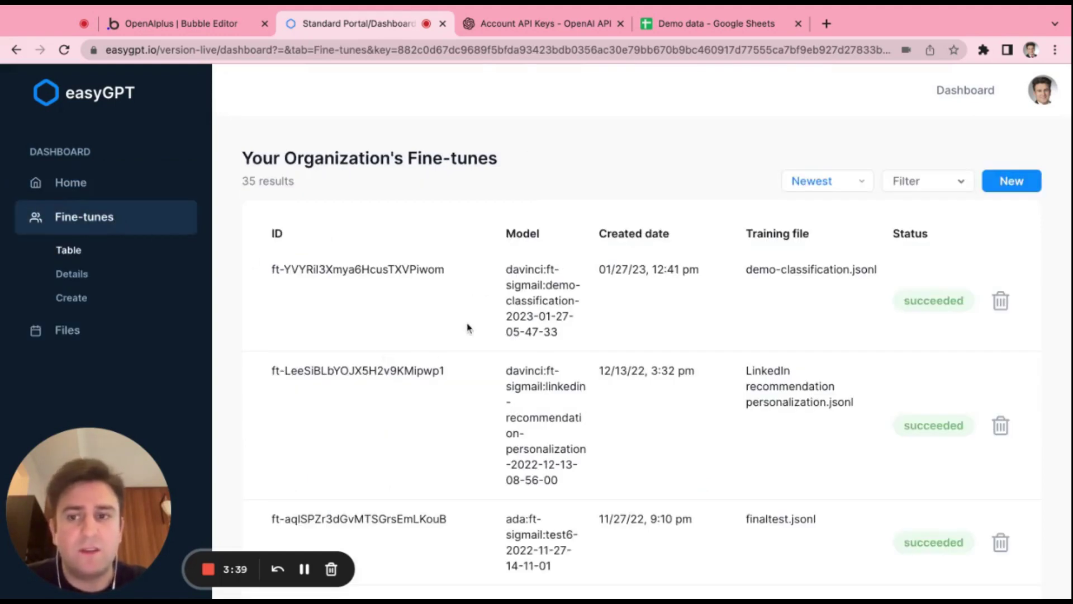
{"action": "scroll", "coordinate": [491, 358], "scroll_direction": "down", "scroll_amount": 1}
{"action": "scroll", "coordinate": [486, 376], "scroll_direction": "down", "scroll_amount": 1}
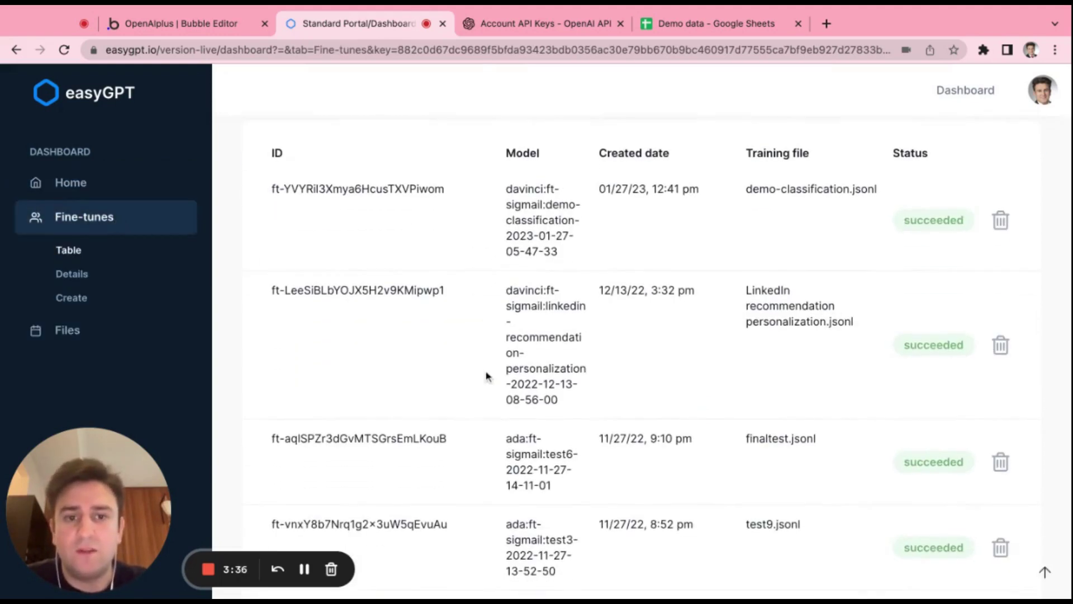
{"action": "scroll", "coordinate": [486, 377], "scroll_direction": "down", "scroll_amount": 8}
{"action": "scroll", "coordinate": [626, 357], "scroll_direction": "up", "scroll_amount": 15}
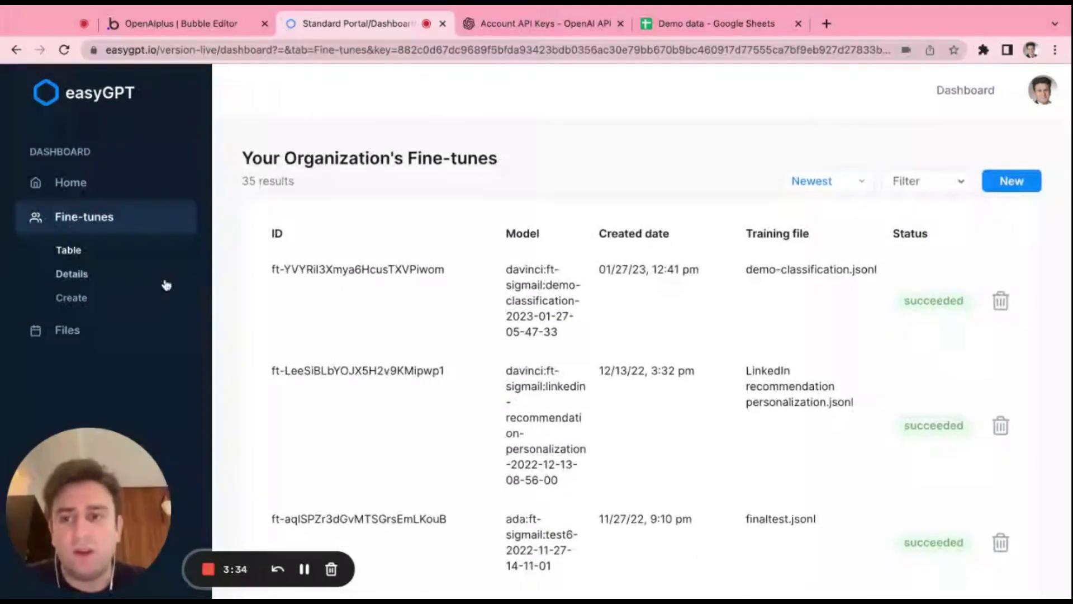
{"action": "left_click", "coordinate": [94, 276]}
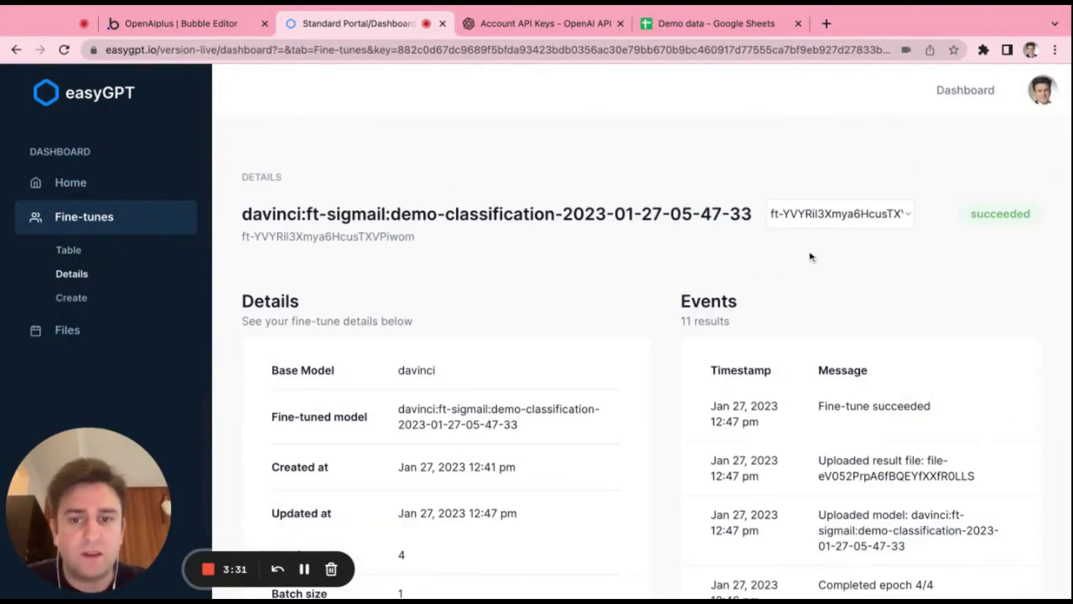
{"action": "scroll", "coordinate": [781, 282], "scroll_direction": "down", "scroll_amount": 2}
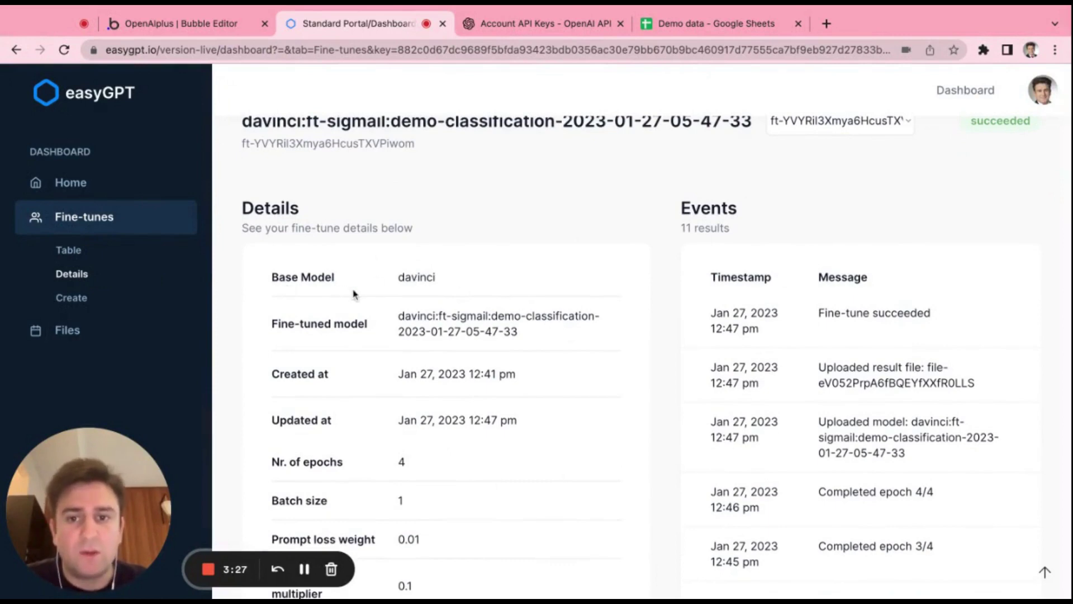
{"action": "scroll", "coordinate": [463, 279], "scroll_direction": "down", "scroll_amount": 2}
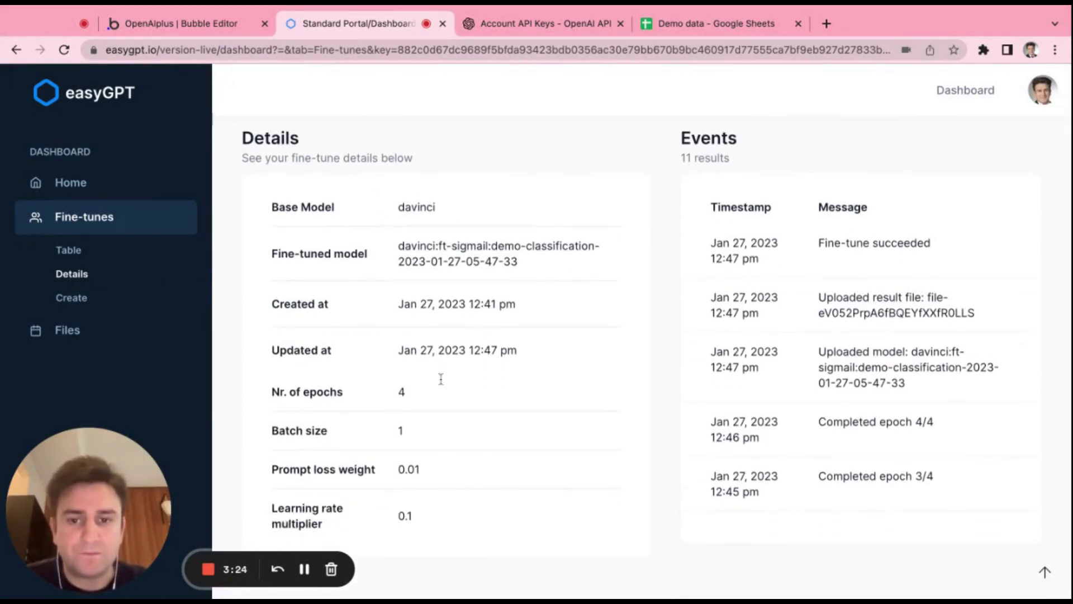
{"action": "scroll", "coordinate": [537, 321], "scroll_direction": "up", "scroll_amount": 4}
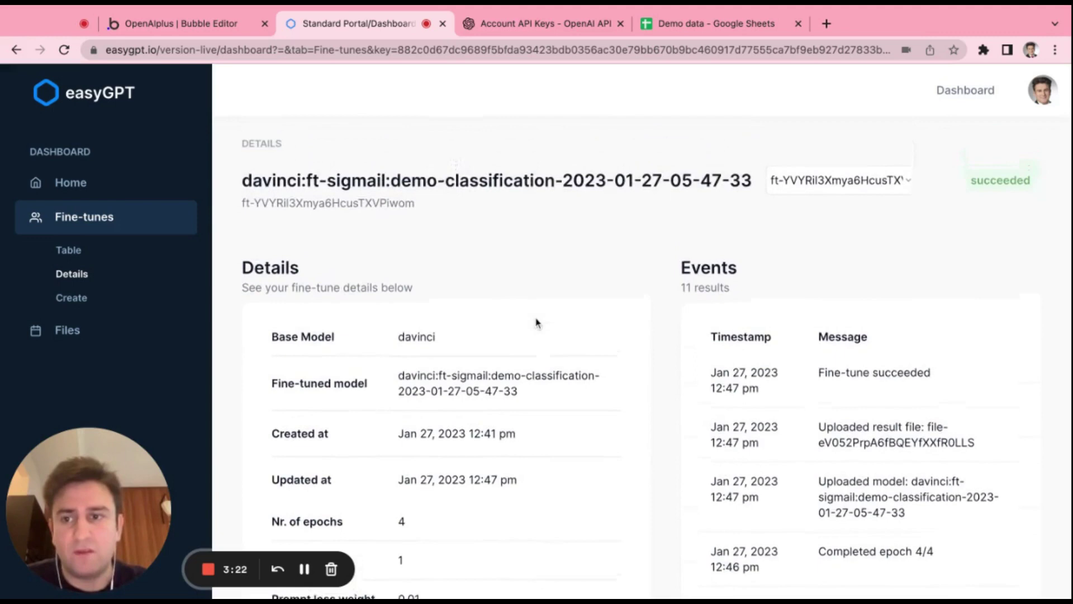
- Bring up the create-fine-tune form with its default settings
{"action": "left_click", "coordinate": [84, 302]}
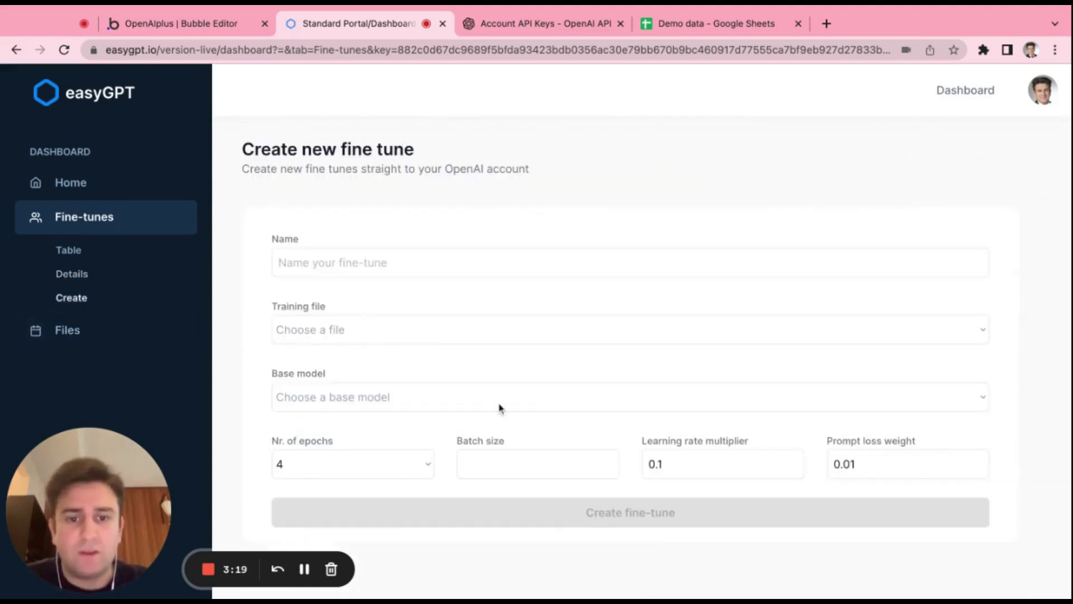
{"action": "scroll", "coordinate": [500, 407], "scroll_direction": "down", "scroll_amount": 2}
{"action": "scroll", "coordinate": [499, 408], "scroll_direction": "up", "scroll_amount": 3}
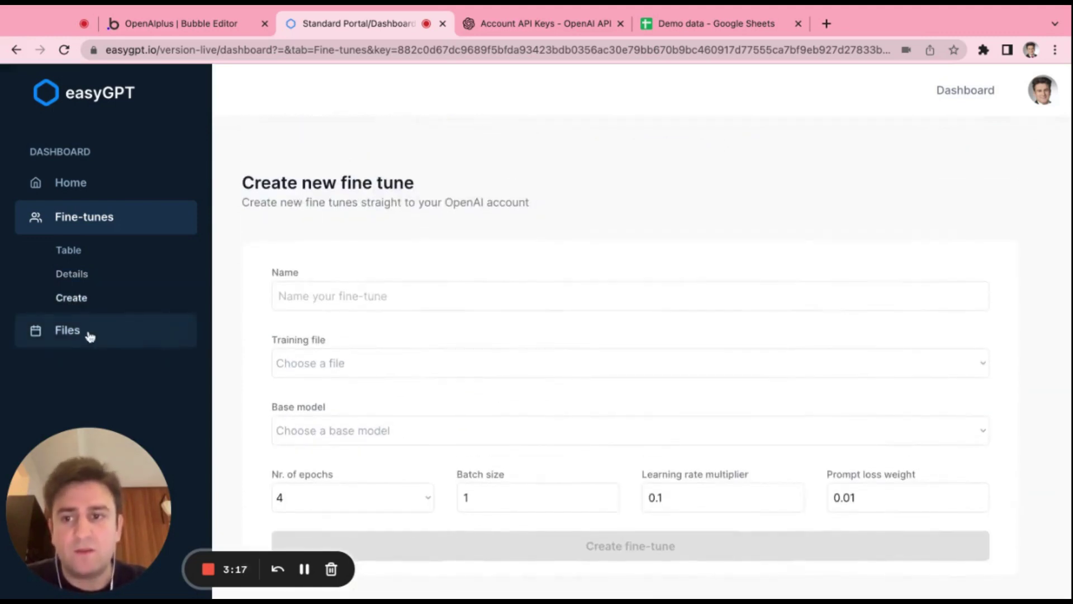
- From the 17-file list, start a new training file with 'Add space before completion' unchecked
{"action": "left_click", "coordinate": [88, 334]}
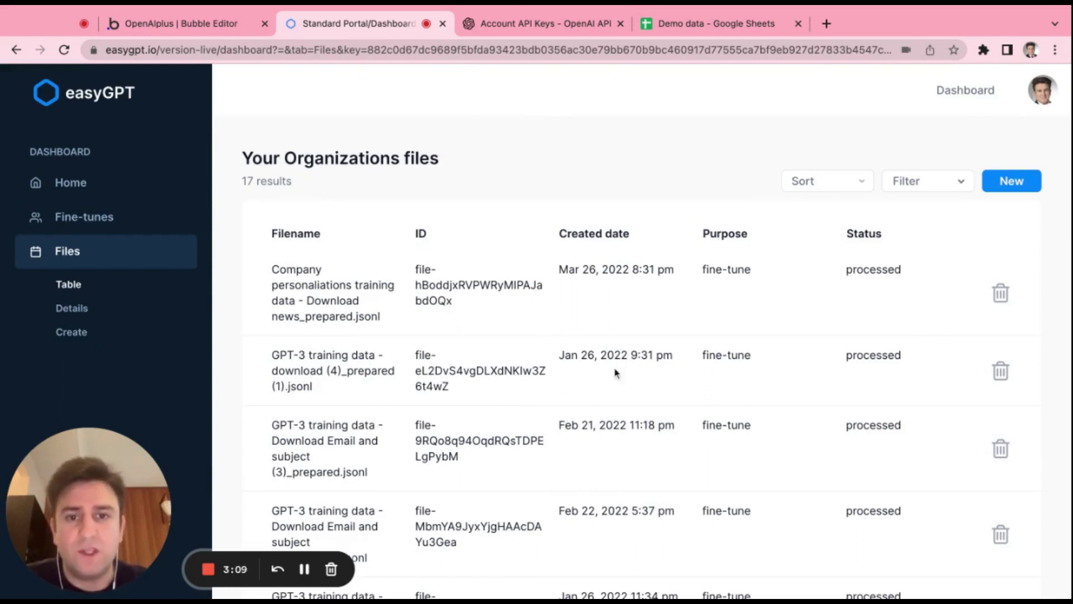
{"action": "scroll", "coordinate": [566, 401], "scroll_direction": "down", "scroll_amount": 4}
{"action": "scroll", "coordinate": [566, 401], "scroll_direction": "up", "scroll_amount": 4}
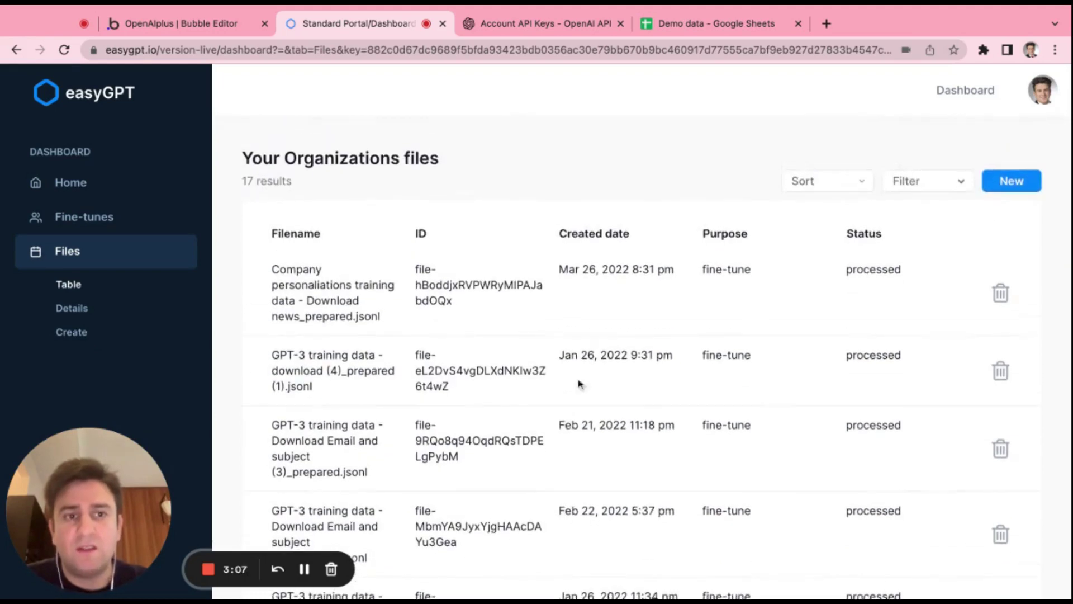
{"action": "left_click", "coordinate": [88, 338]}
{"action": "left_click", "coordinate": [408, 320]}
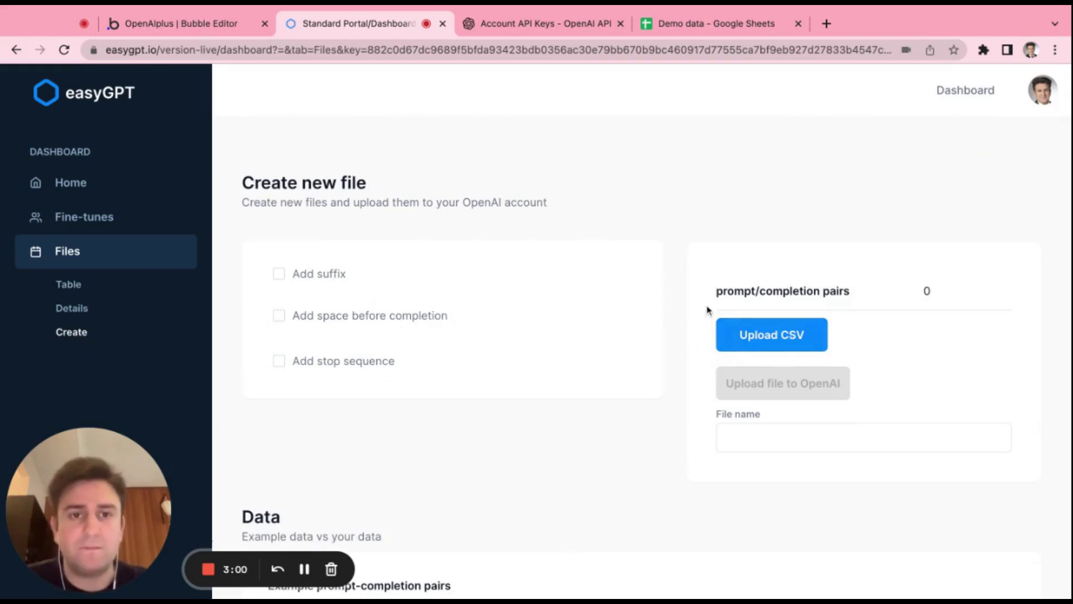
- Switch to the 'Demo data' Google Sheet and scroll through its prompt and sentiment rows
{"action": "left_click", "coordinate": [710, 25]}
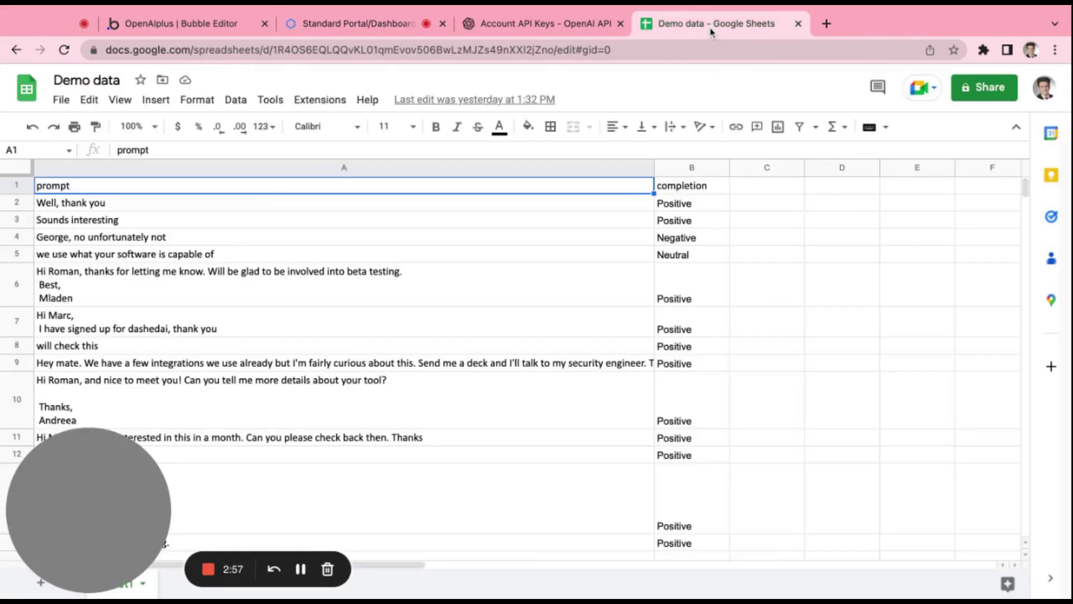
{"action": "scroll", "coordinate": [494, 373], "scroll_direction": "down", "scroll_amount": 3}
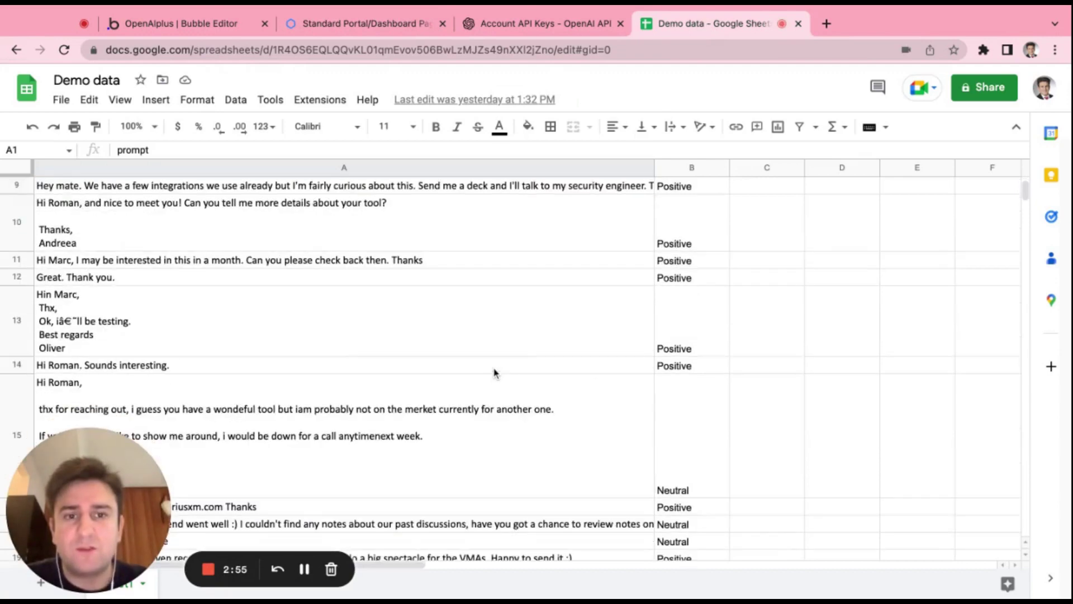
{"action": "scroll", "coordinate": [494, 373], "scroll_direction": "up", "scroll_amount": 3}
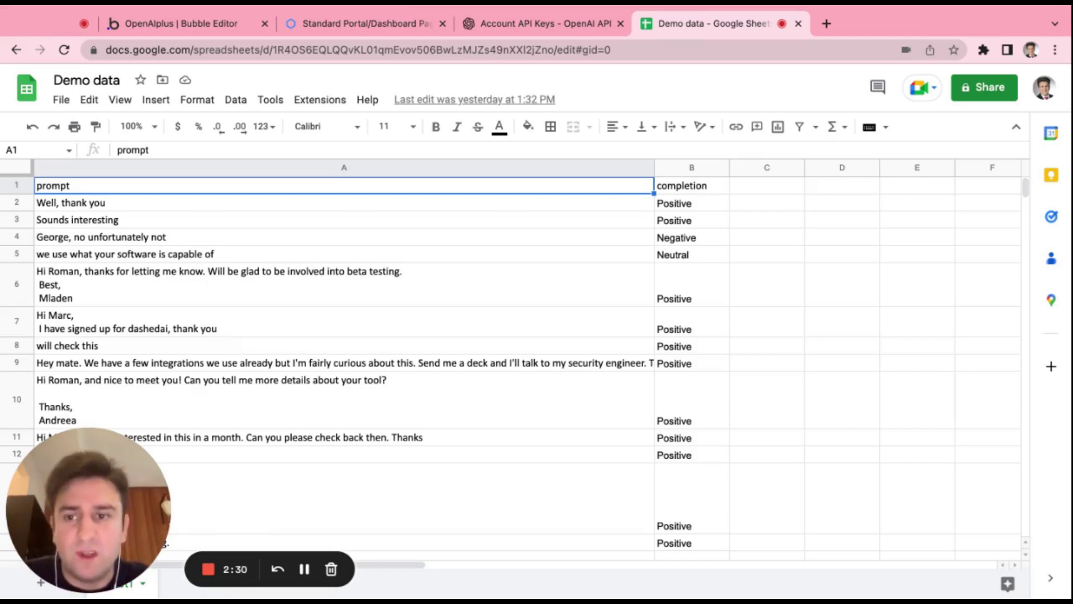
{"action": "left_click", "coordinate": [428, 206]}
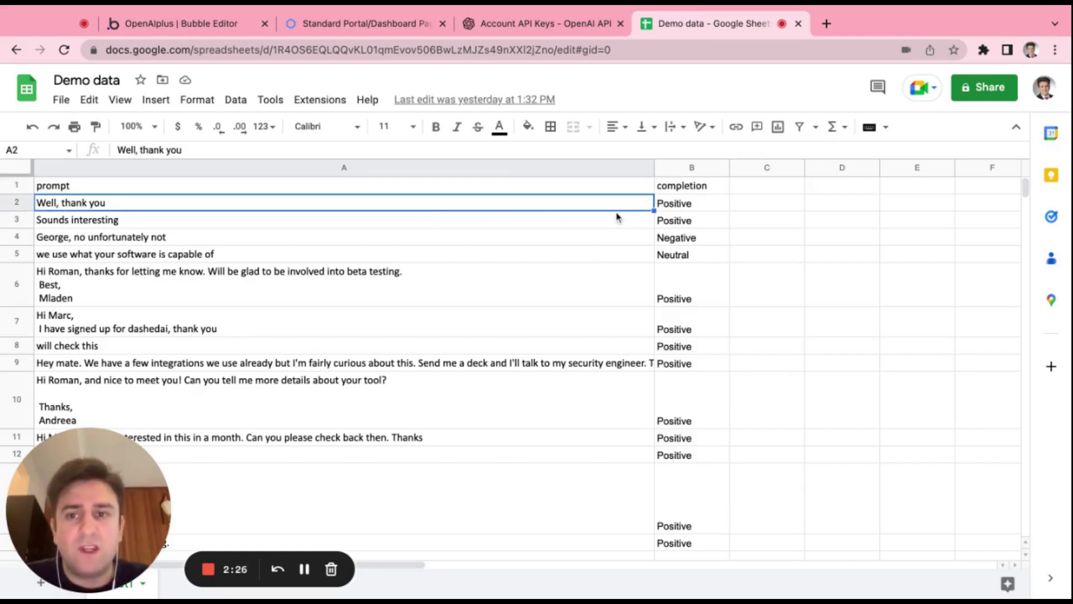
{"action": "left_click", "coordinate": [688, 207]}
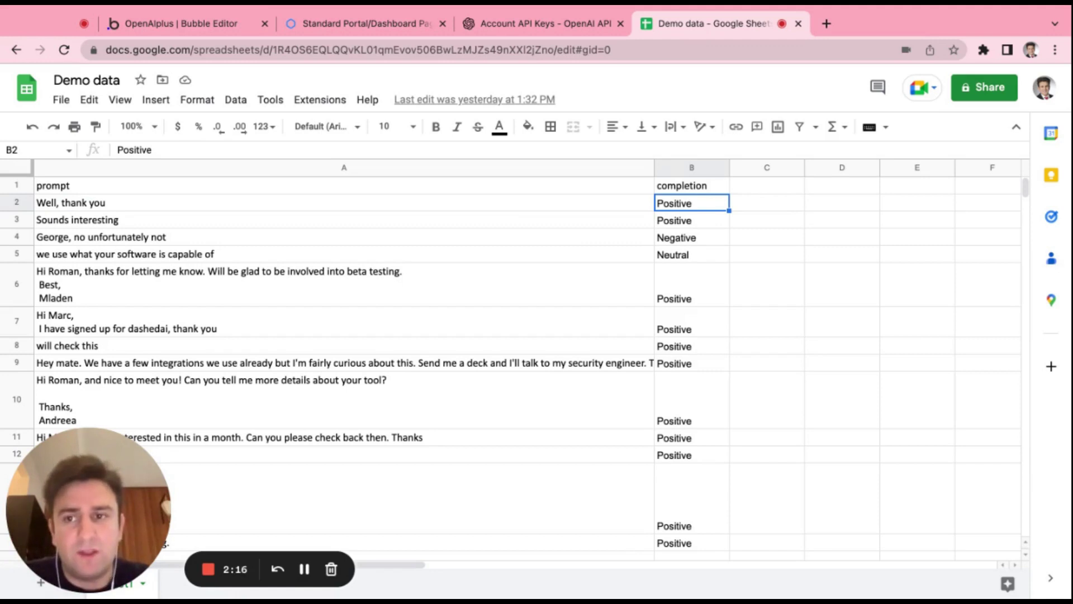
{"action": "left_click", "coordinate": [568, 187]}
{"action": "left_click", "coordinate": [696, 189]}
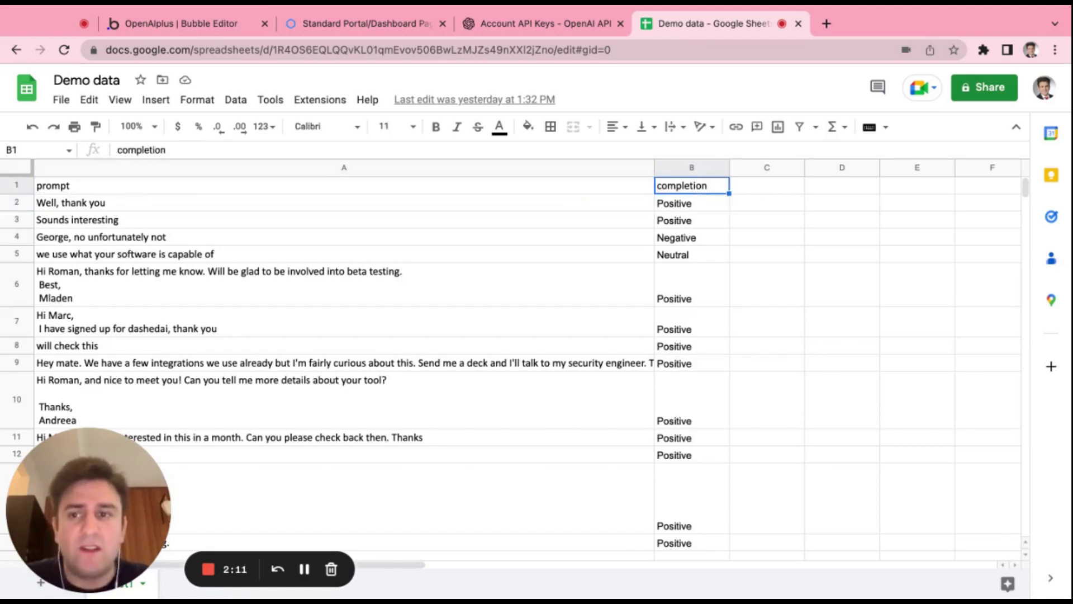
{"action": "left_click", "coordinate": [578, 207]}
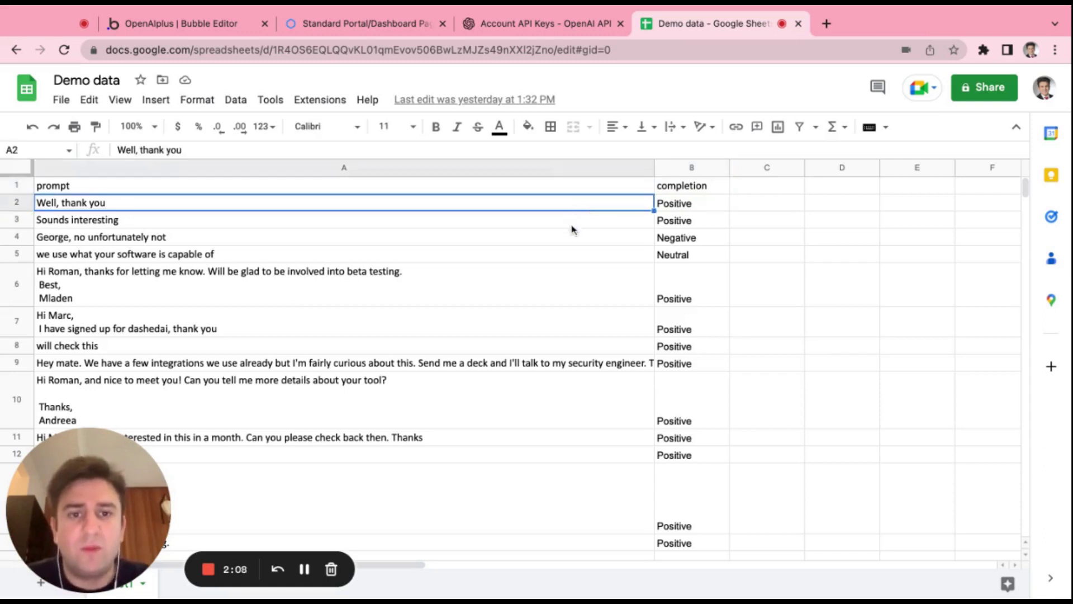
{"action": "left_click", "coordinate": [572, 224]}
{"action": "left_click", "coordinate": [669, 208]}
{"action": "left_click", "coordinate": [590, 237]}
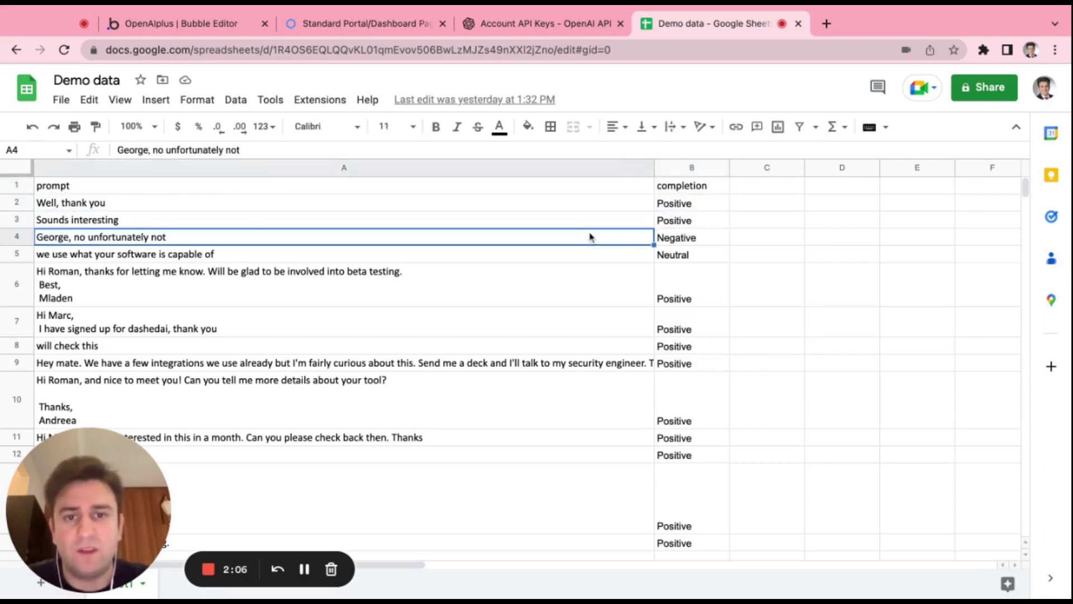
{"action": "left_click", "coordinate": [581, 207]}
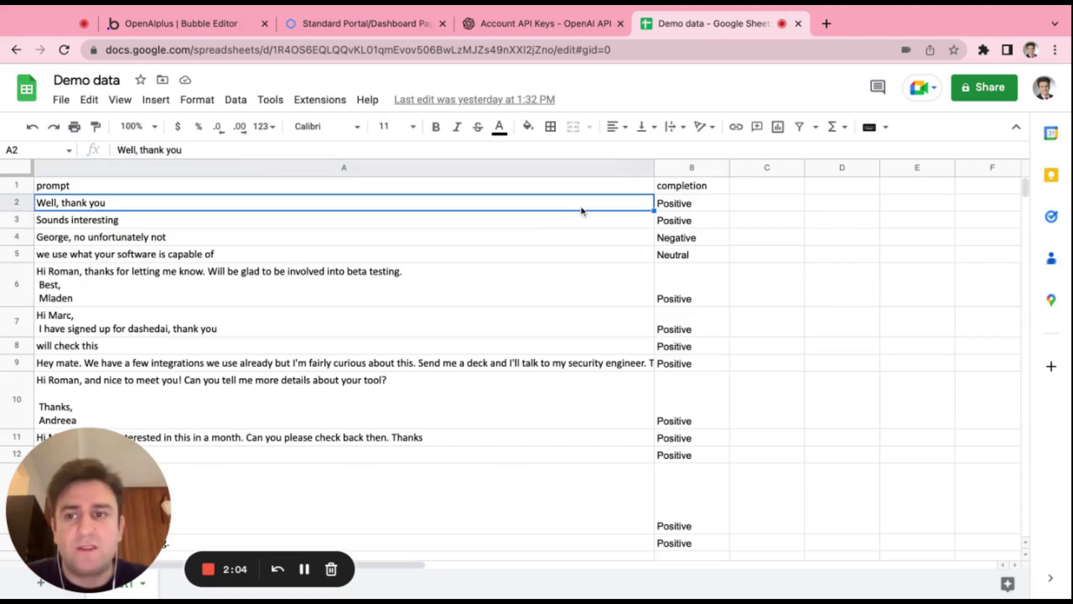
{"action": "left_click", "coordinate": [581, 223]}
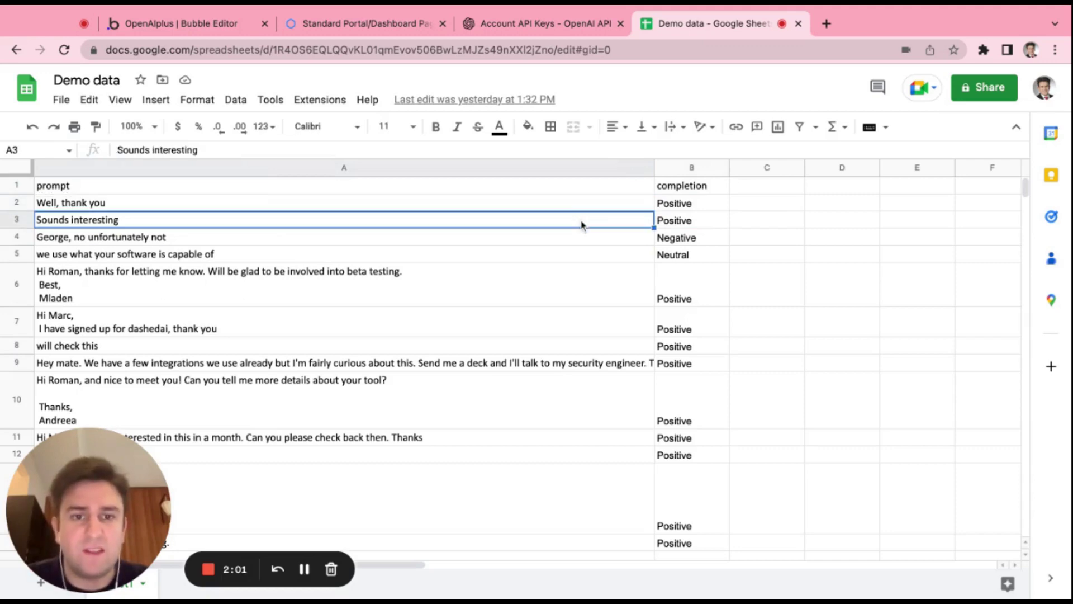
{"action": "left_click", "coordinate": [703, 218]}
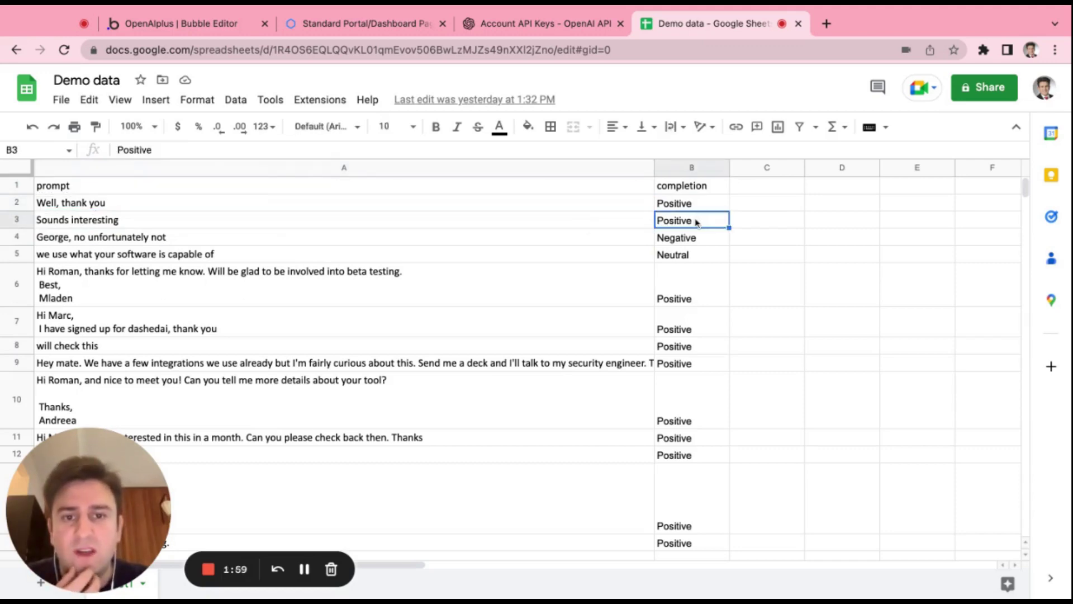
{"action": "left_click", "coordinate": [507, 242]}
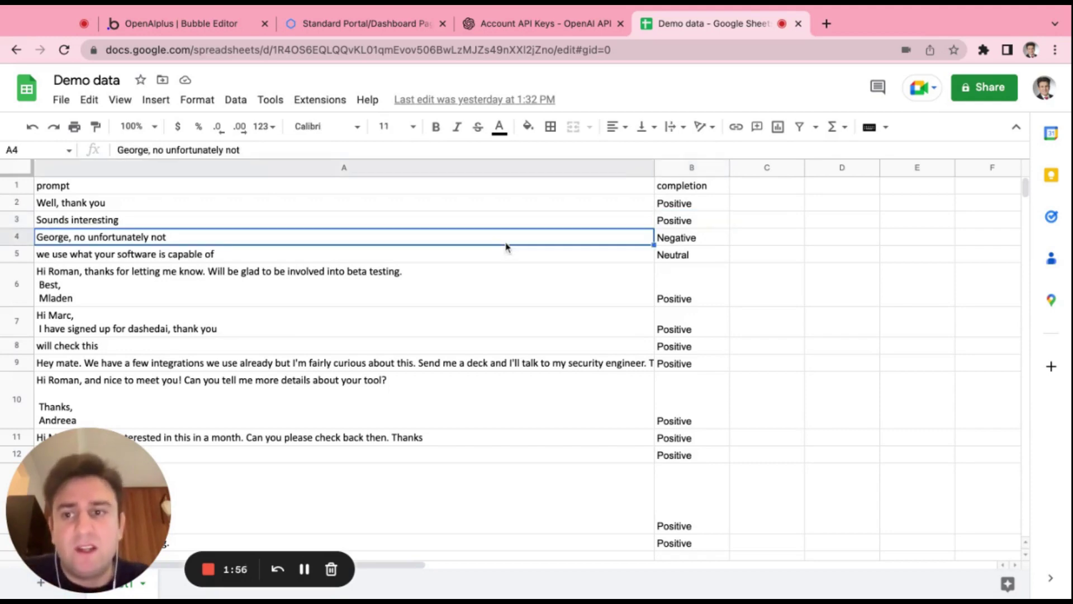
{"action": "left_click", "coordinate": [685, 237]}
{"action": "scroll", "coordinate": [562, 278], "scroll_direction": "down", "scroll_amount": 1}
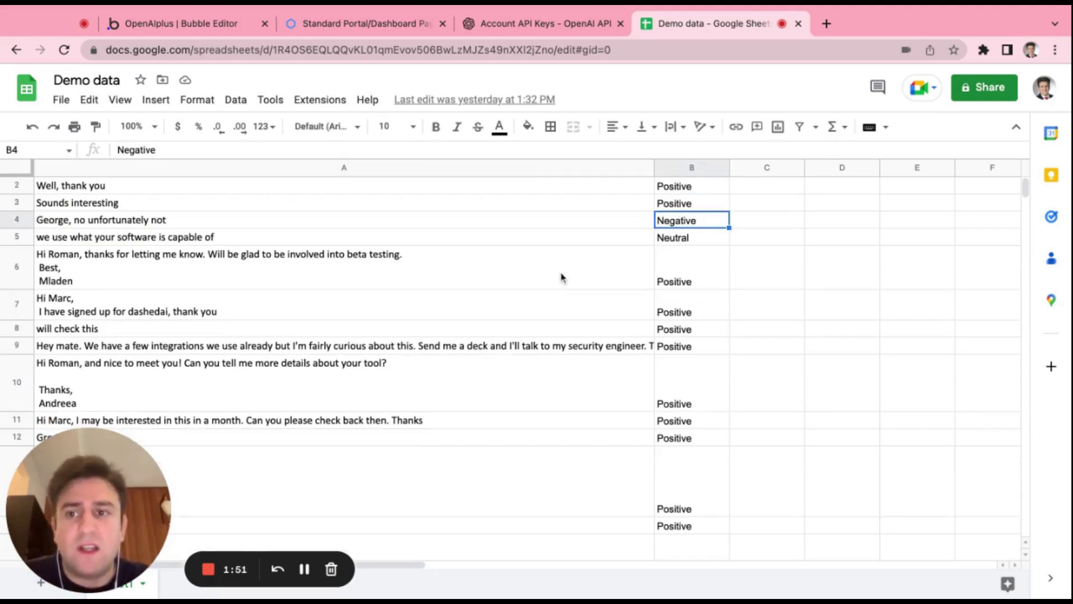
{"action": "left_click", "coordinate": [540, 241]}
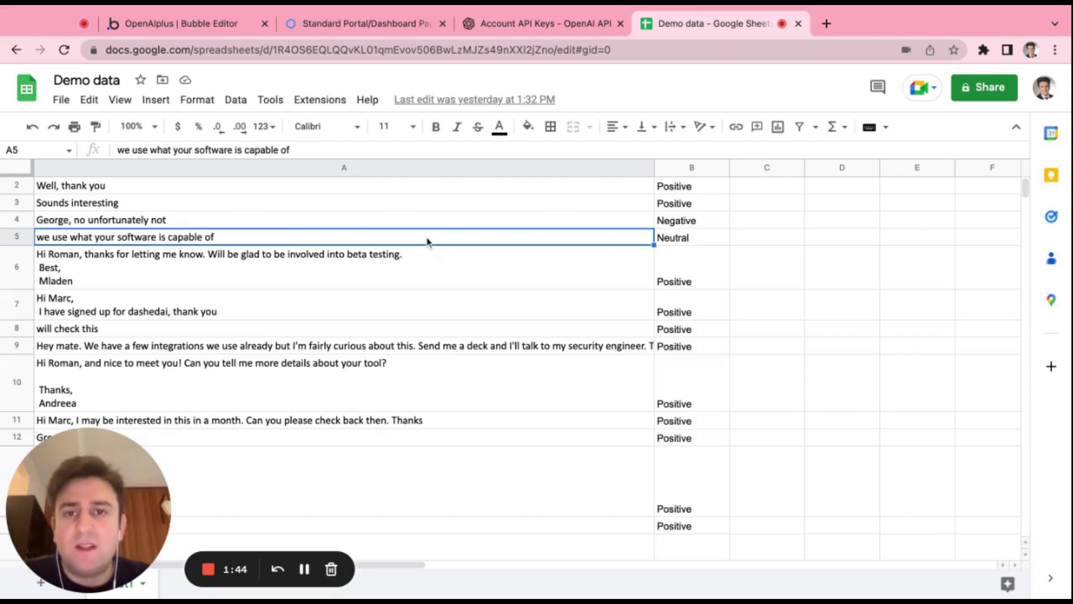
- Review the Demo data rows, then download the sheet as Comma Separated Values (.csv)
{"action": "scroll", "coordinate": [455, 292], "scroll_direction": "up", "scroll_amount": 1}
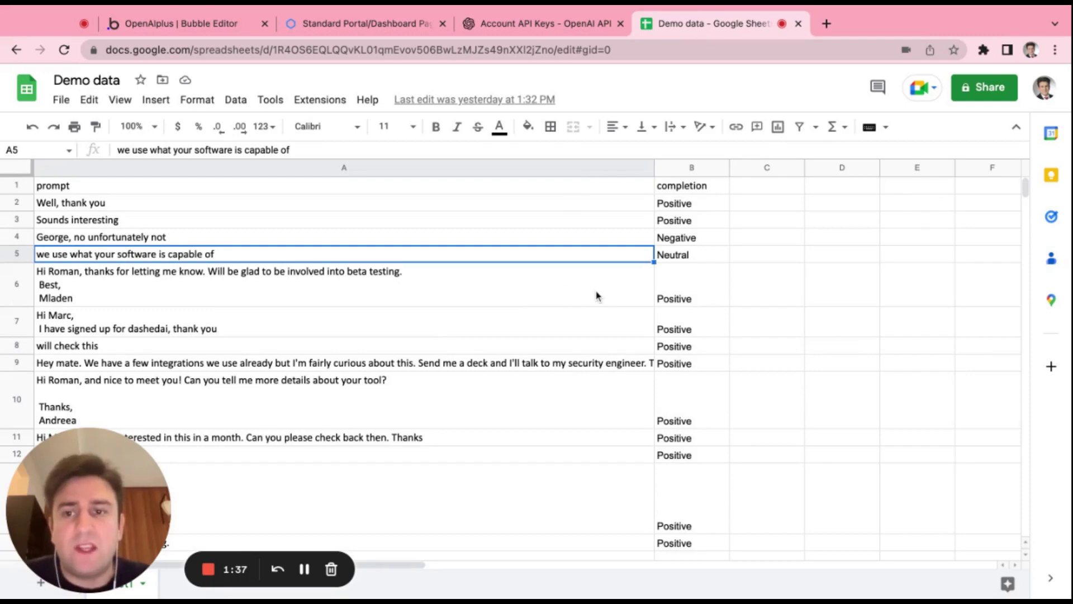
{"action": "scroll", "coordinate": [223, 285], "scroll_direction": "down", "scroll_amount": 3}
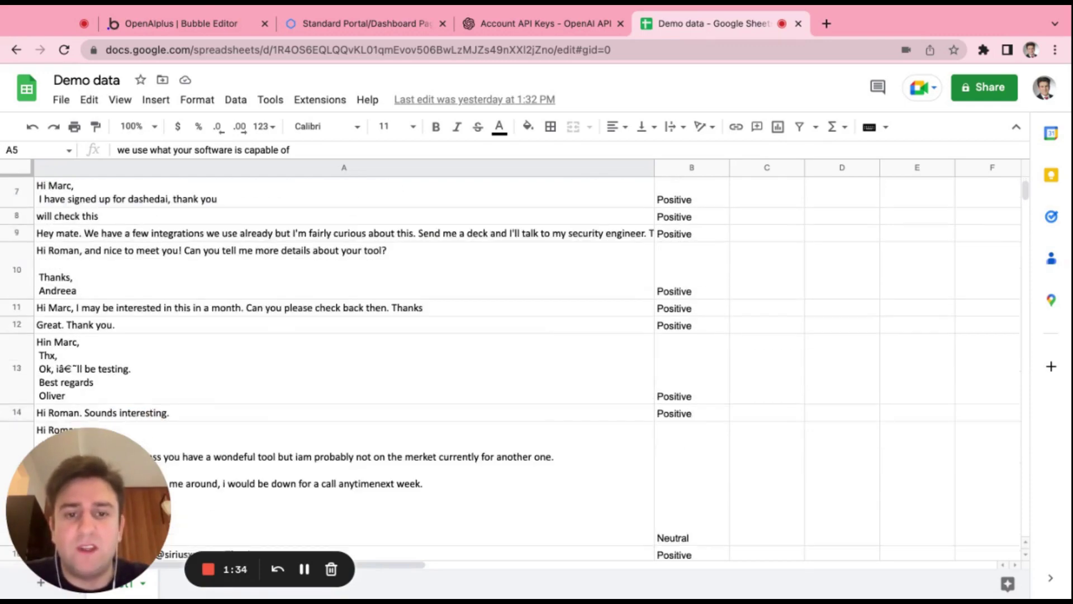
{"action": "scroll", "coordinate": [344, 364], "scroll_direction": "down", "scroll_amount": 5}
{"action": "scroll", "coordinate": [344, 363], "scroll_direction": "up", "scroll_amount": 10}
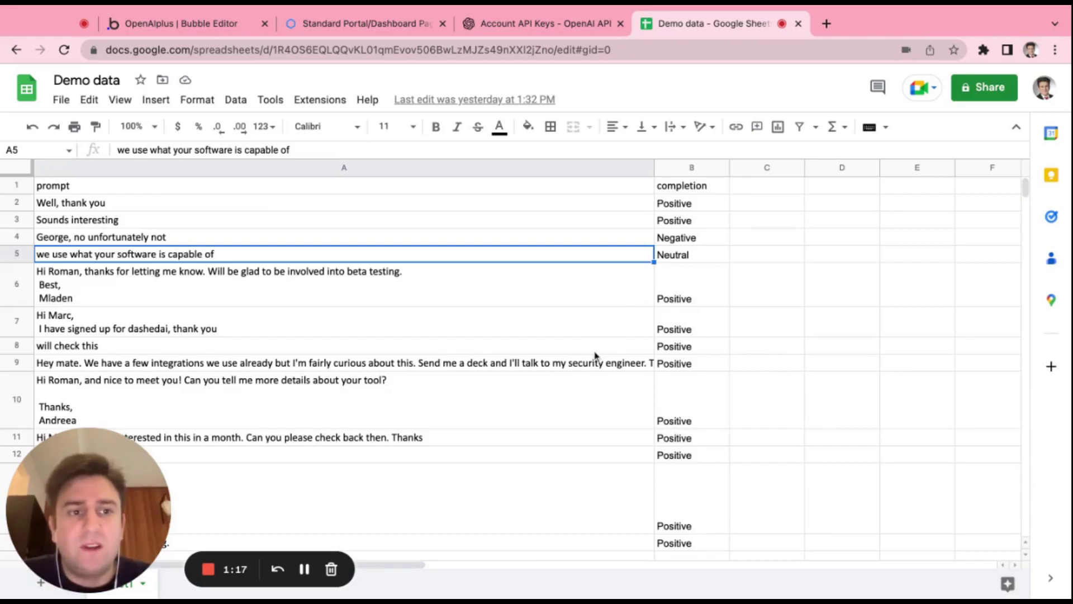
{"action": "scroll", "coordinate": [561, 323], "scroll_direction": "down", "scroll_amount": 10}
{"action": "scroll", "coordinate": [594, 354], "scroll_direction": "down", "scroll_amount": 15}
{"action": "scroll", "coordinate": [595, 355], "scroll_direction": "up", "scroll_amount": 15}
{"action": "scroll", "coordinate": [344, 357], "scroll_direction": "down", "scroll_amount": 5}
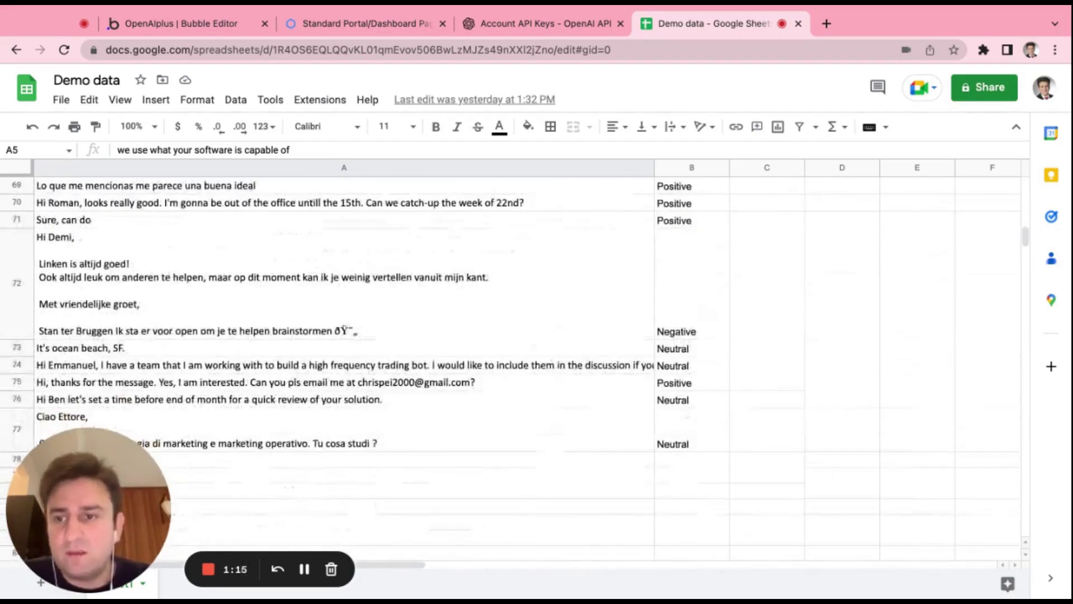
{"action": "scroll", "coordinate": [344, 358], "scroll_direction": "down", "scroll_amount": 5}
{"action": "scroll", "coordinate": [344, 358], "scroll_direction": "down", "scroll_amount": 3}
{"action": "scroll", "coordinate": [343, 358], "scroll_direction": "up", "scroll_amount": 15}
{"action": "scroll", "coordinate": [344, 358], "scroll_direction": "up", "scroll_amount": 10}
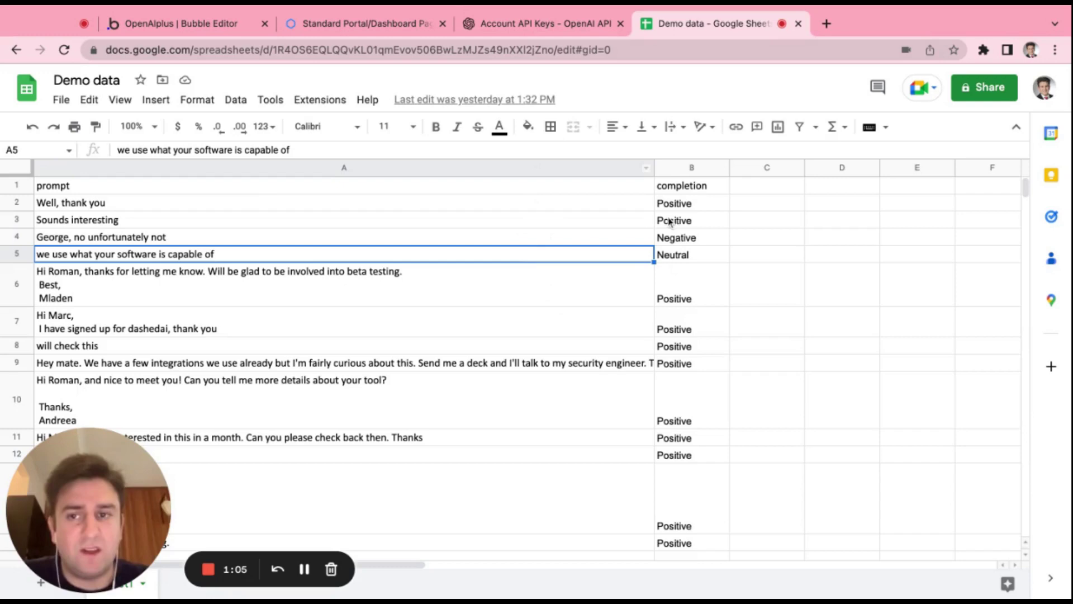
{"action": "left_click", "coordinate": [62, 101]}
{"action": "mouse_move", "coordinate": [100, 282]}
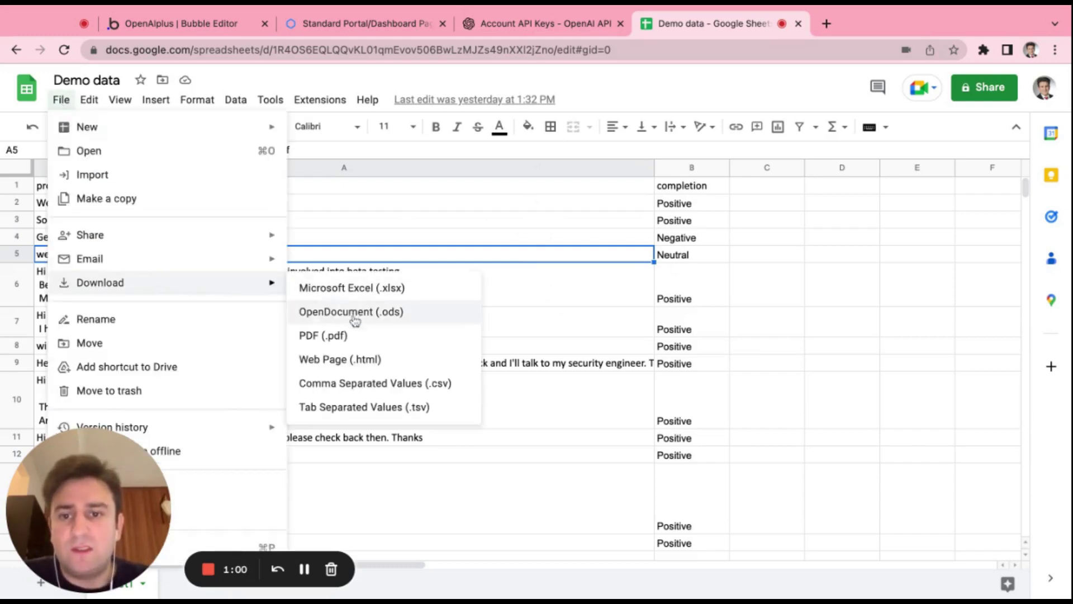
{"action": "left_click", "coordinate": [359, 384]}
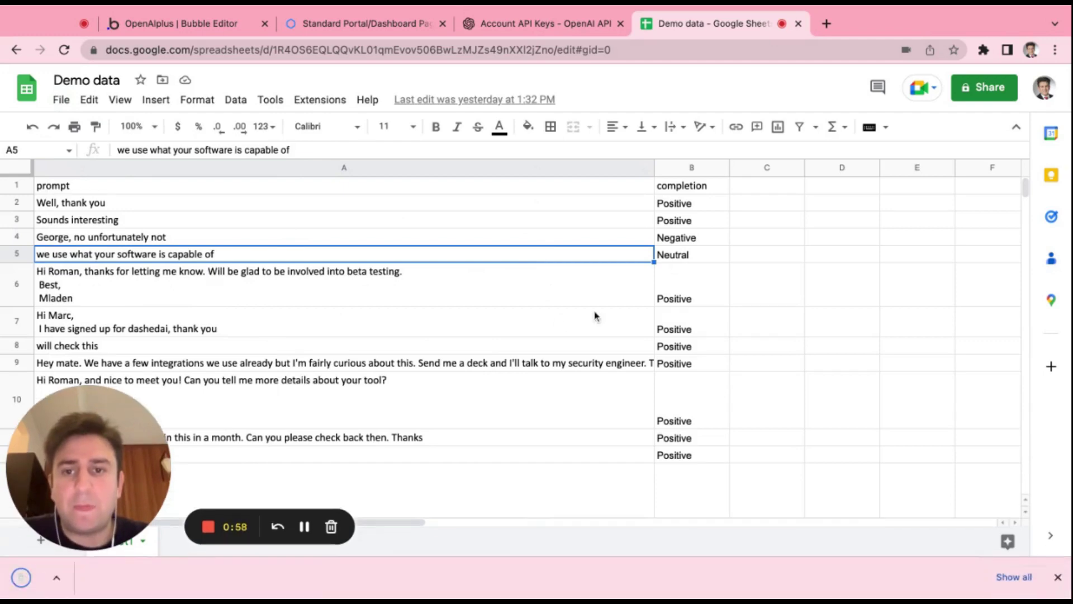
- In easyGPT, upload the Demo data CSV with prompt and completion columns mapped
{"action": "left_click", "coordinate": [531, 35]}
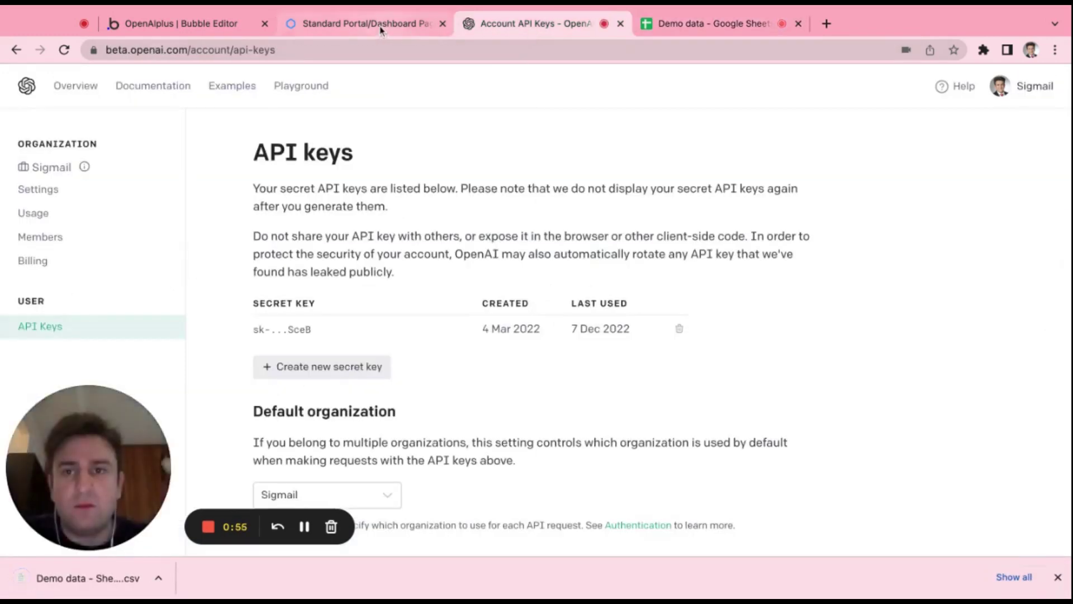
{"action": "left_click", "coordinate": [380, 30]}
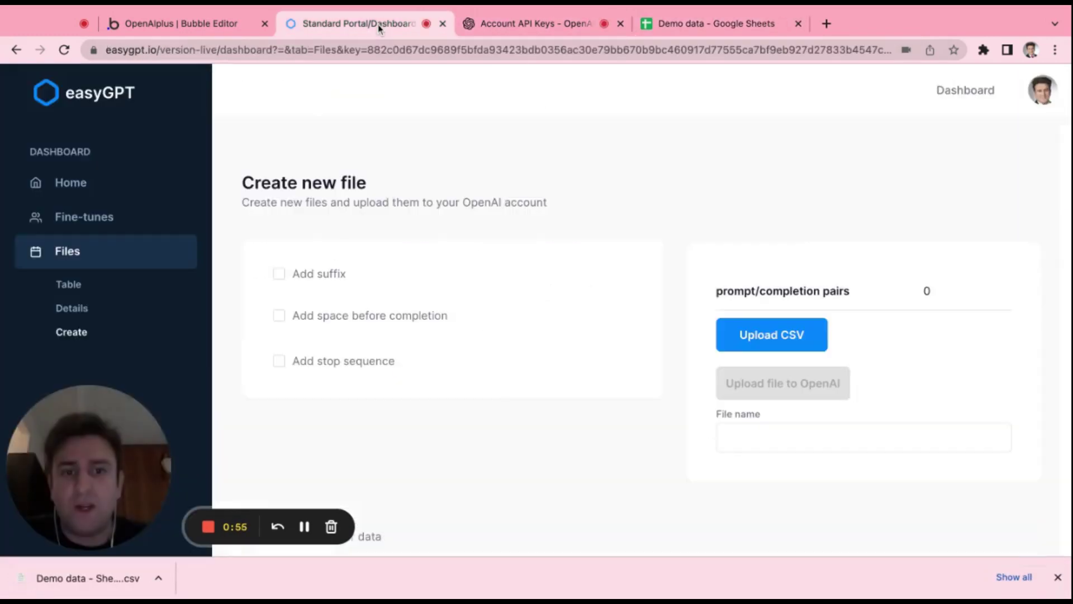
{"action": "left_click", "coordinate": [785, 349]}
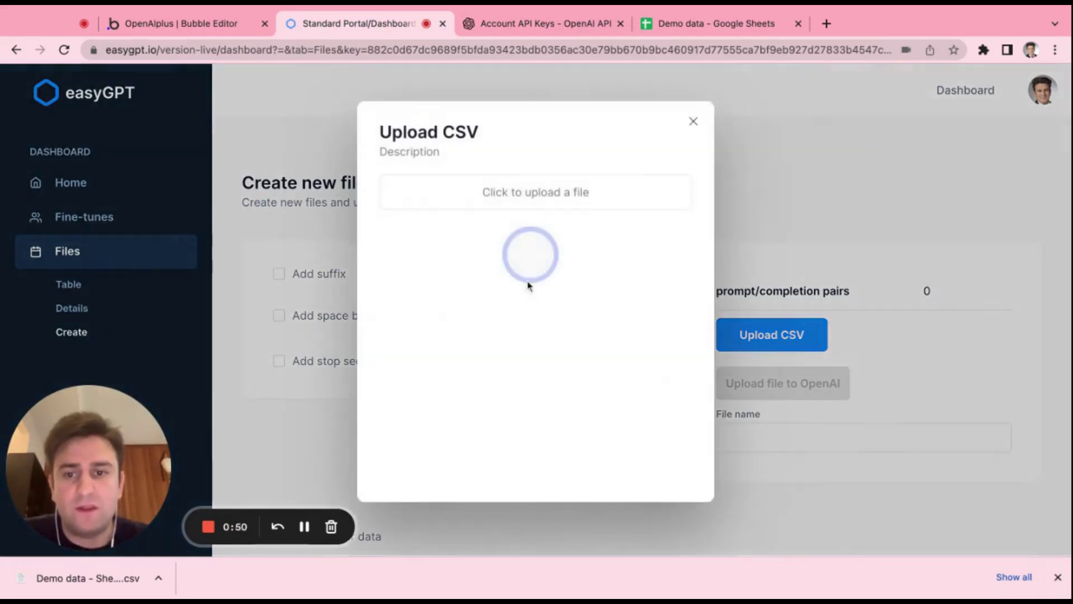
{"action": "left_click", "coordinate": [502, 196]}
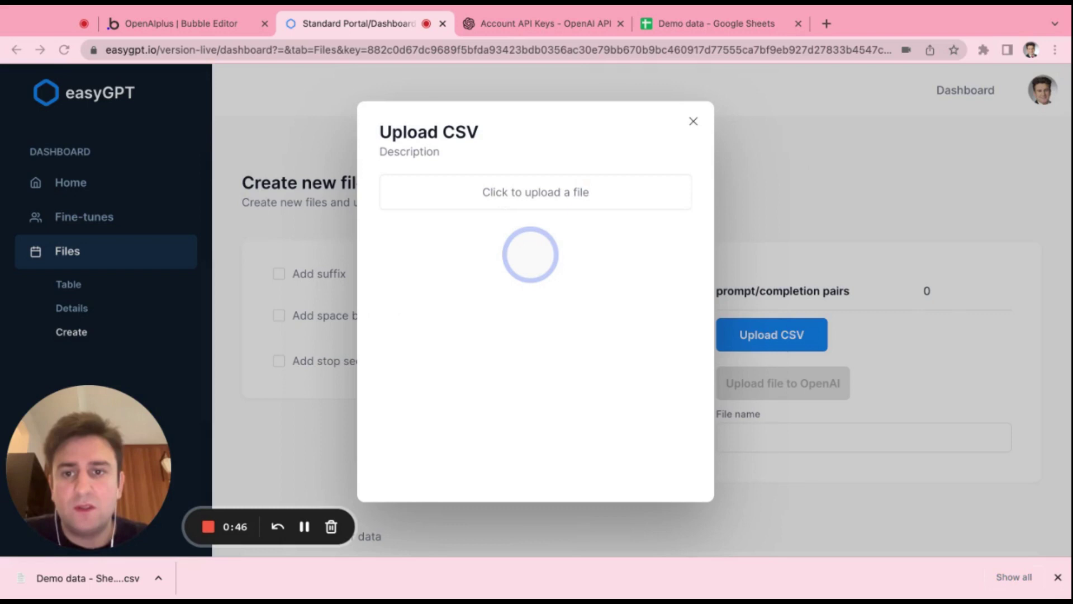
{"action": "left_click", "coordinate": [513, 396]}
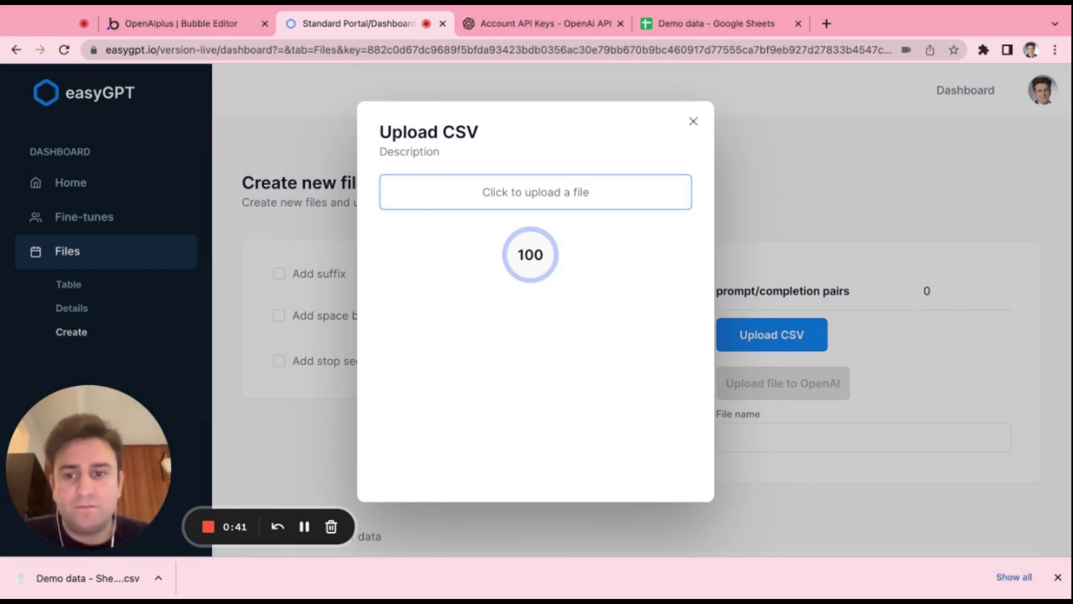
{"action": "scroll", "coordinate": [573, 410], "scroll_direction": "down", "scroll_amount": 2}
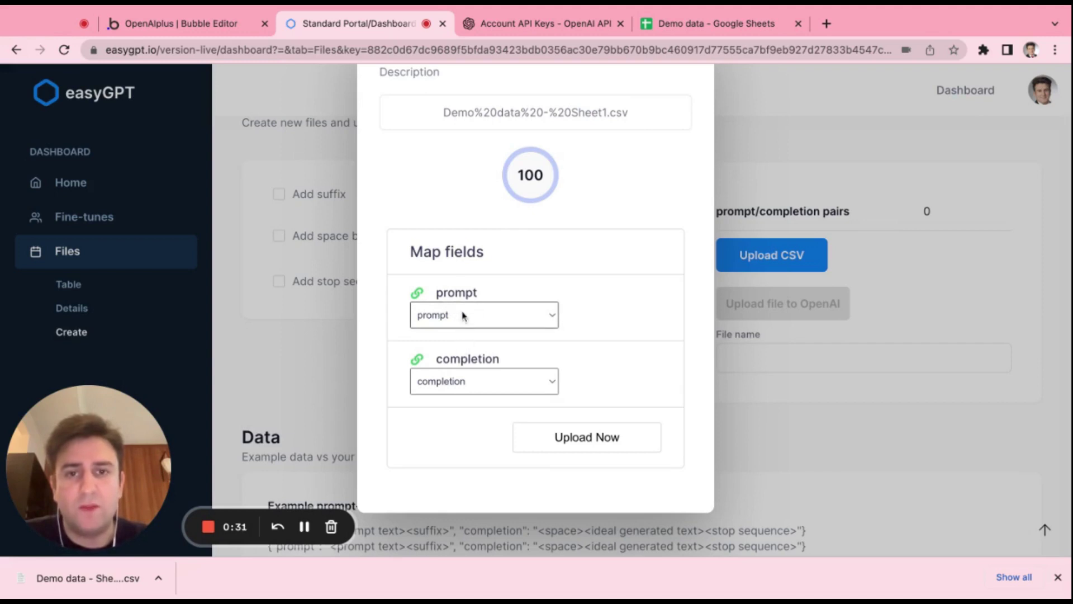
{"action": "left_click", "coordinate": [582, 443]}
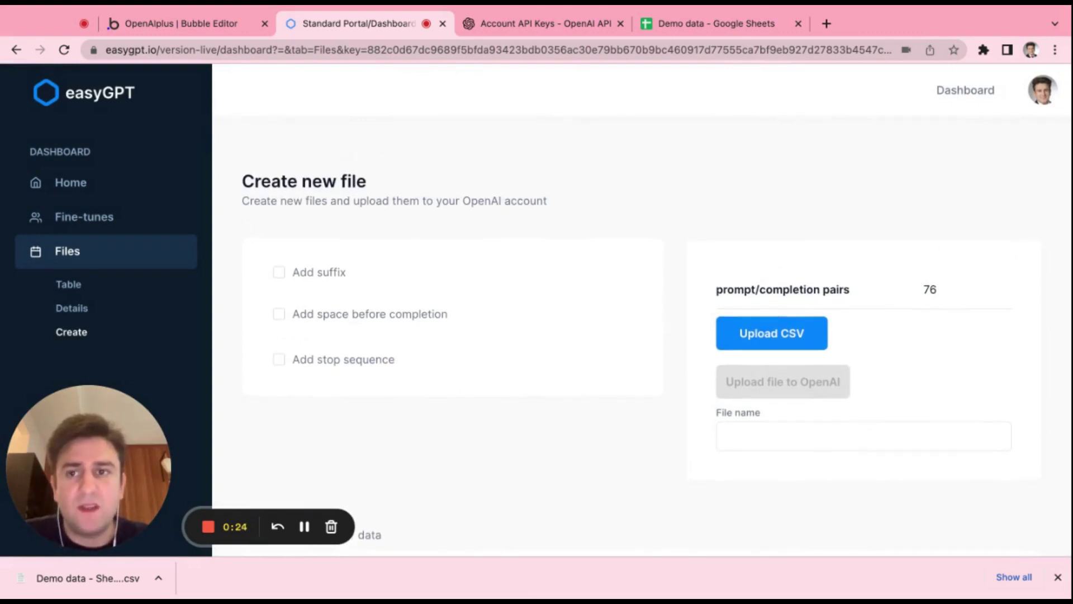
{"action": "scroll", "coordinate": [615, 335], "scroll_direction": "down", "scroll_amount": 3}
{"action": "scroll", "coordinate": [897, 210], "scroll_direction": "up", "scroll_amount": 2}
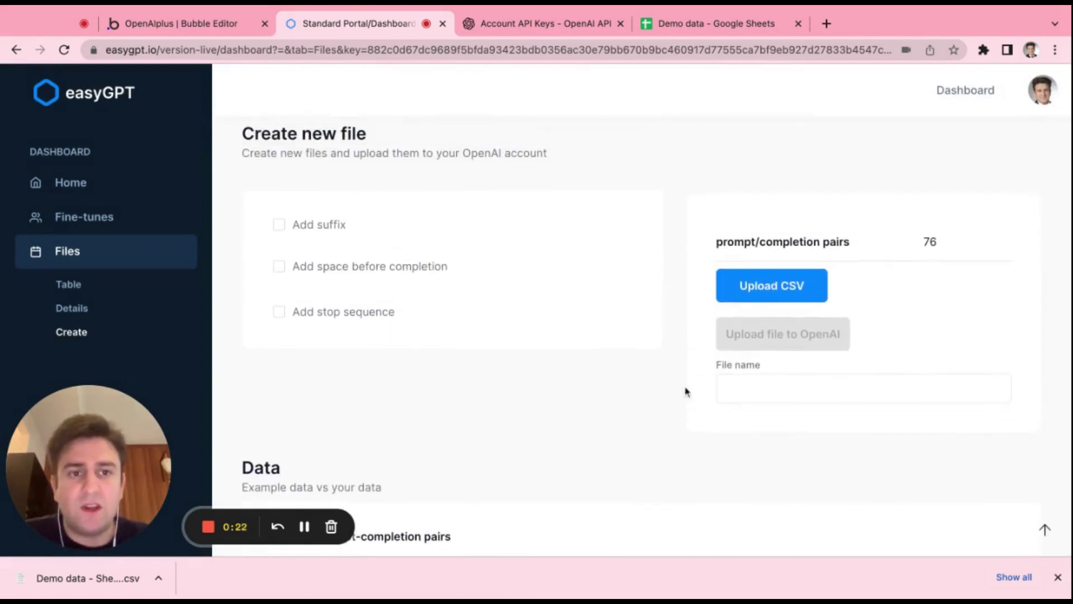
{"action": "double_click", "coordinate": [914, 247]}
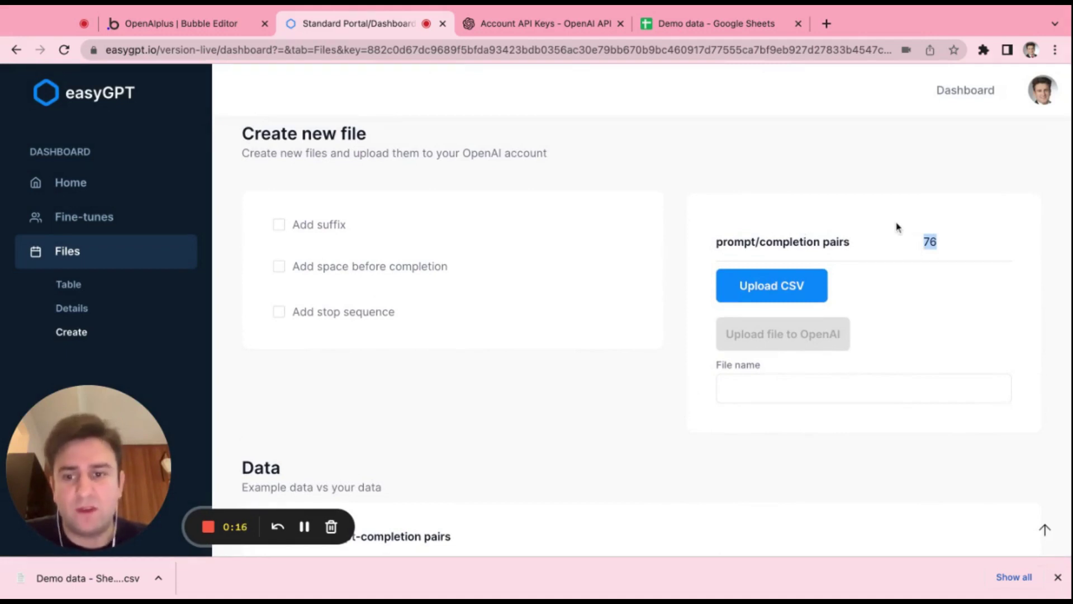
{"action": "scroll", "coordinate": [579, 410], "scroll_direction": "down", "scroll_amount": 3}
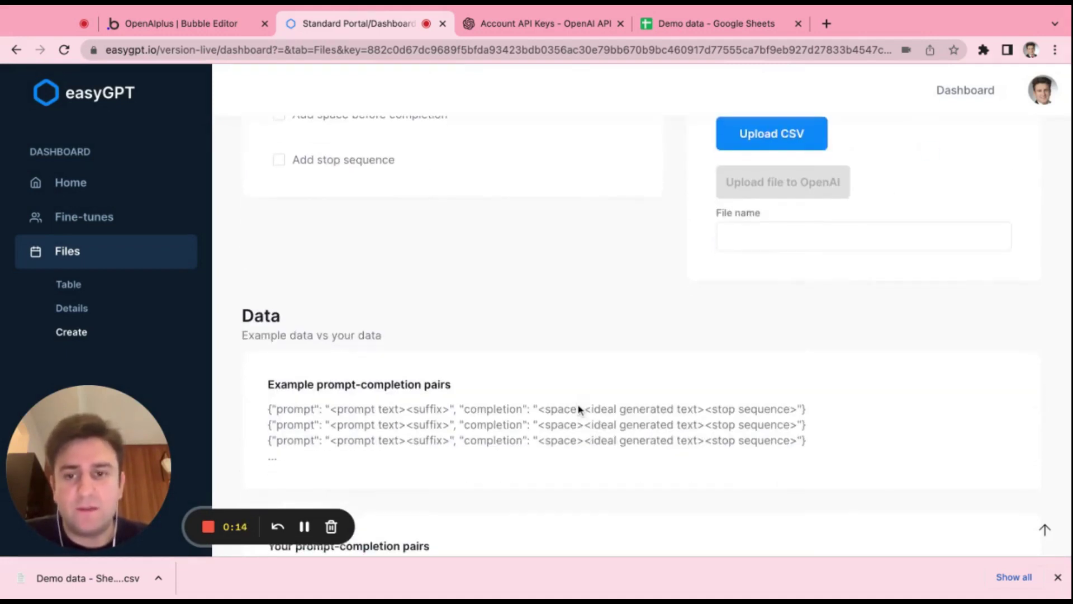
{"action": "scroll", "coordinate": [579, 409], "scroll_direction": "down", "scroll_amount": 2}
{"action": "scroll", "coordinate": [643, 335], "scroll_direction": "up", "scroll_amount": 1}
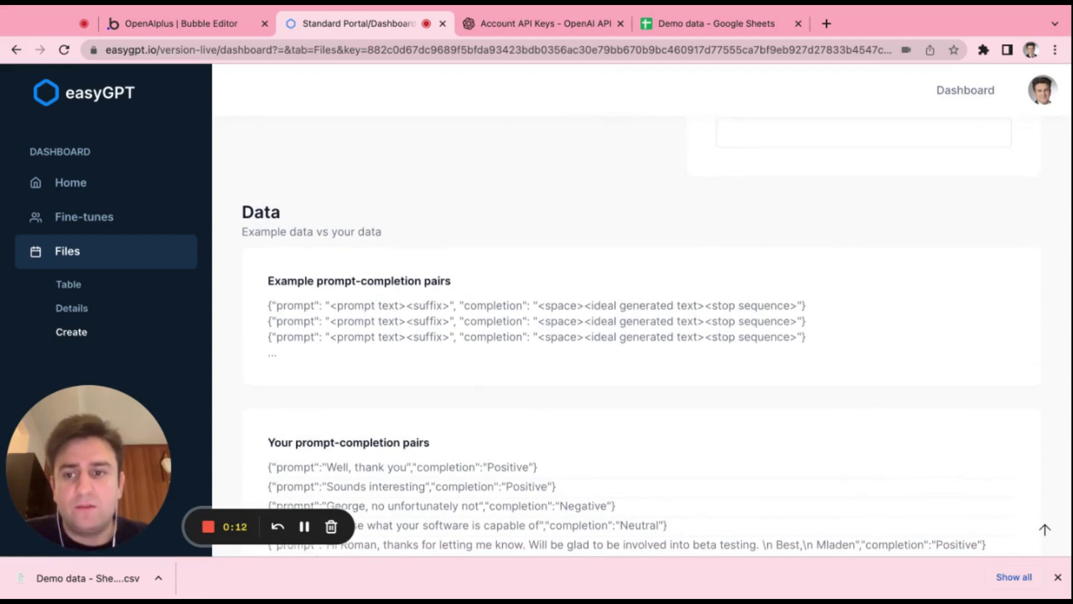
{"action": "scroll", "coordinate": [624, 335], "scroll_direction": "up", "scroll_amount": 1}
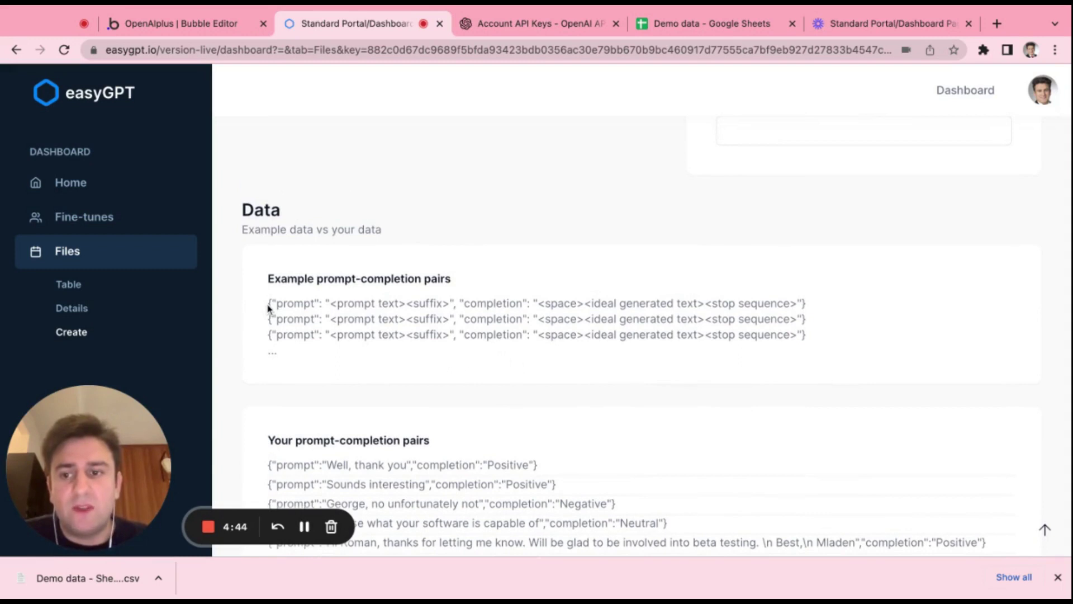
{"action": "left_click_drag", "start_coordinate": [269, 305], "coordinate": [807, 336]}
{"action": "left_click", "coordinate": [706, 354]}
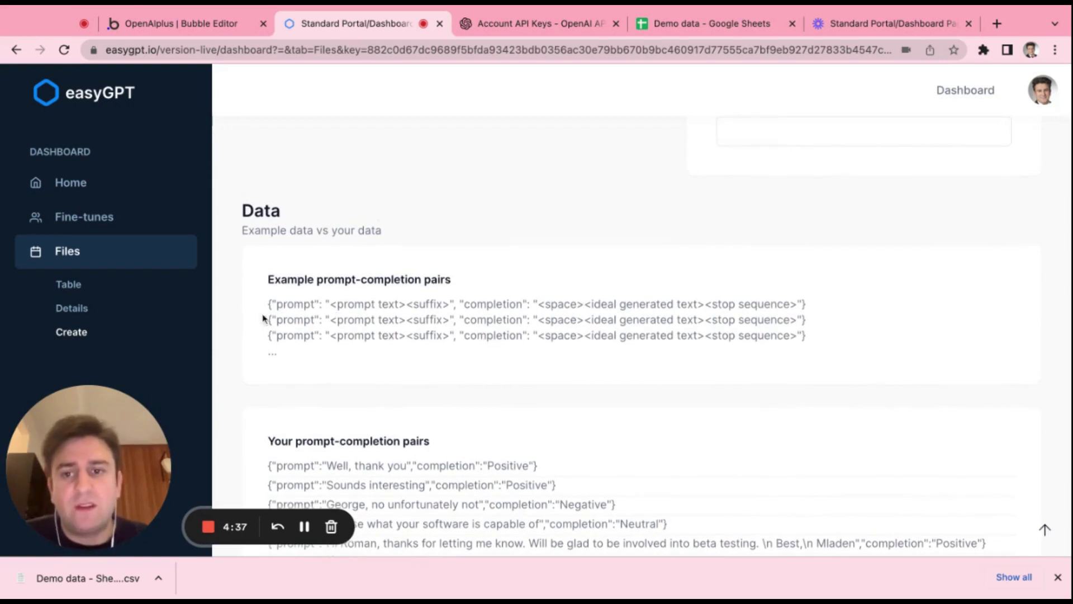
{"action": "left_click_drag", "start_coordinate": [266, 304], "coordinate": [471, 304]}
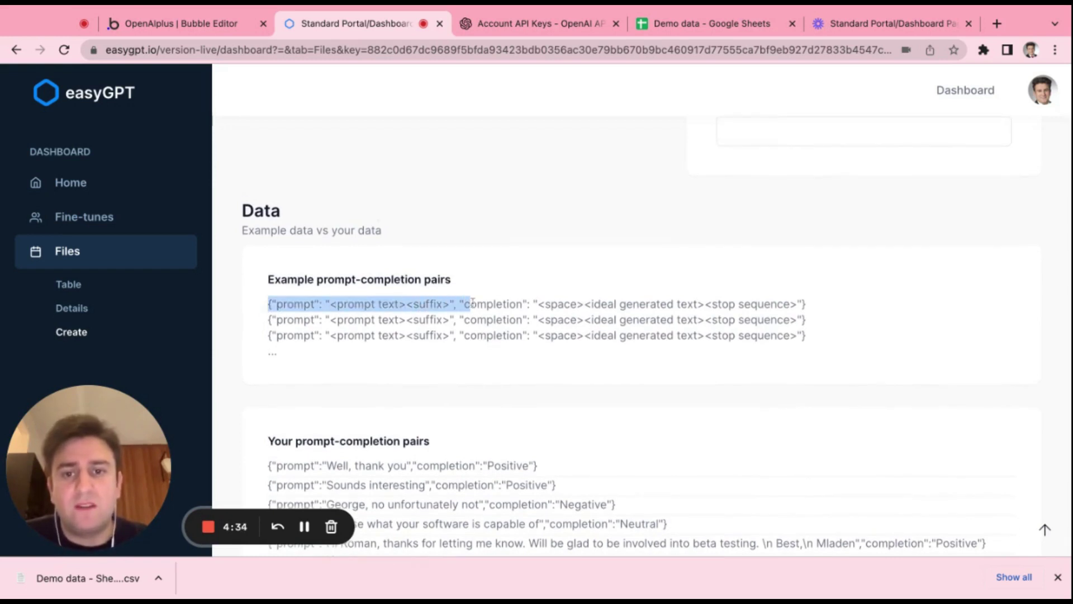
{"action": "scroll", "coordinate": [468, 364], "scroll_direction": "down", "scroll_amount": 1}
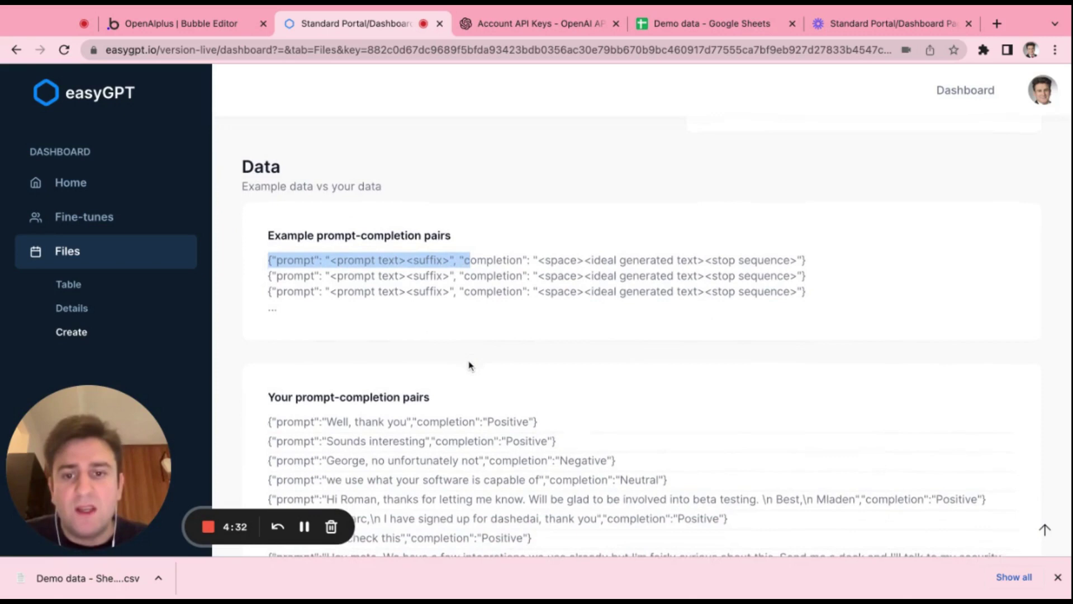
{"action": "left_click", "coordinate": [386, 434]}
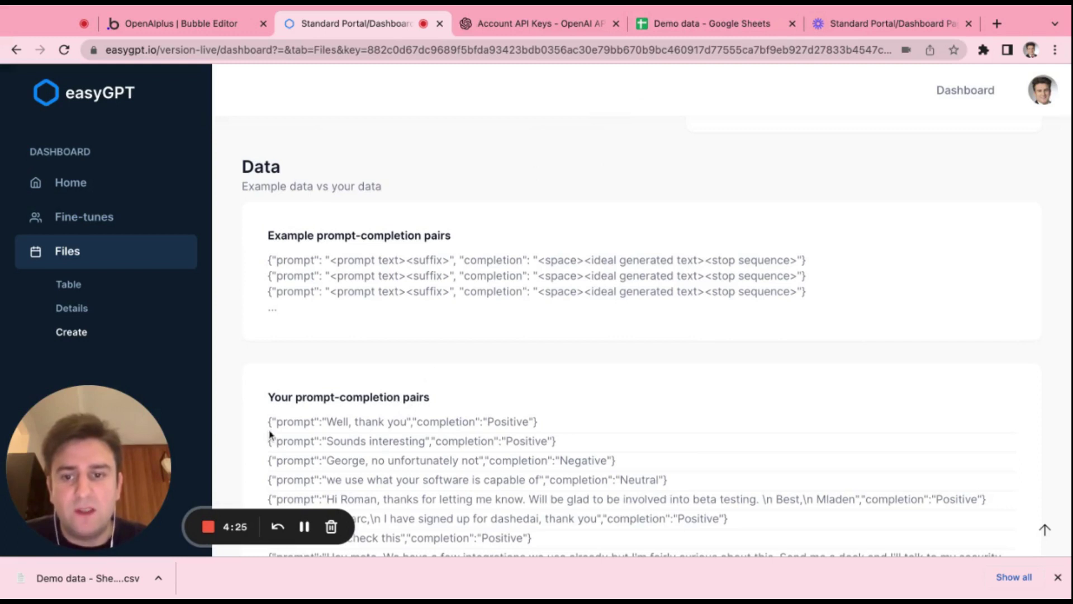
{"action": "left_click_drag", "start_coordinate": [268, 424], "coordinate": [537, 424]}
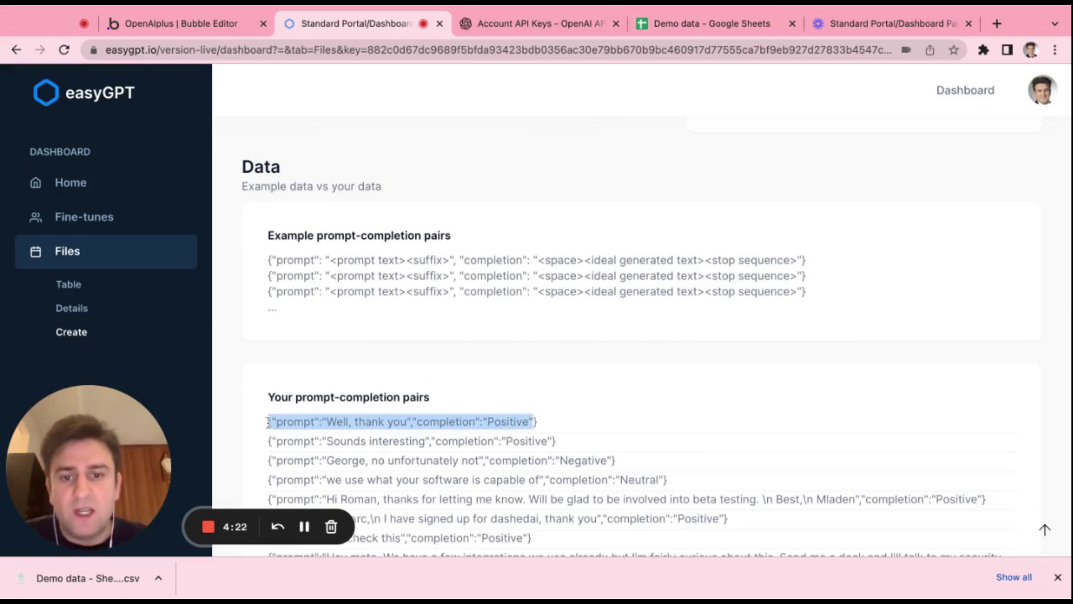
{"action": "left_click", "coordinate": [539, 380]}
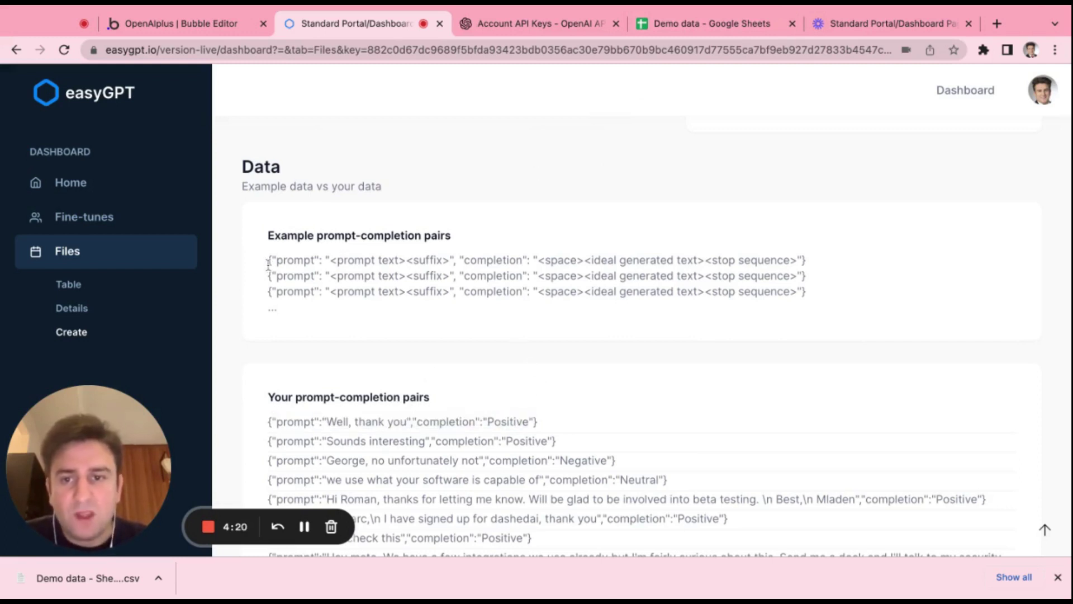
{"action": "left_click_drag", "start_coordinate": [265, 429], "coordinate": [305, 423]}
{"action": "key", "text": "shift+Right"}
{"action": "key", "text": "shift+Right"}
{"action": "key", "text": "shift+Right"}
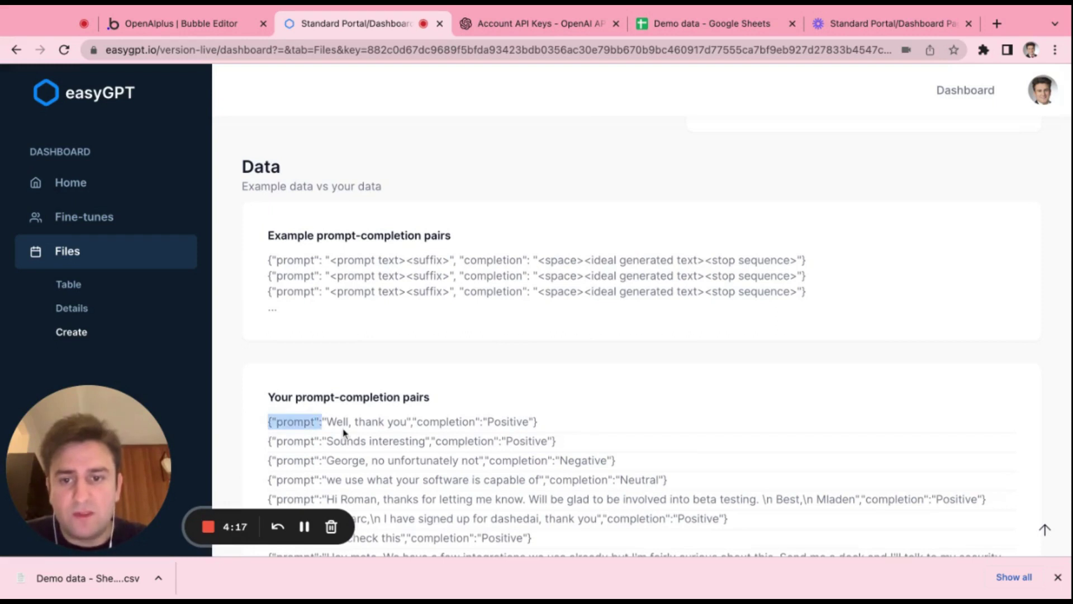
{"action": "left_click", "coordinate": [355, 275]}
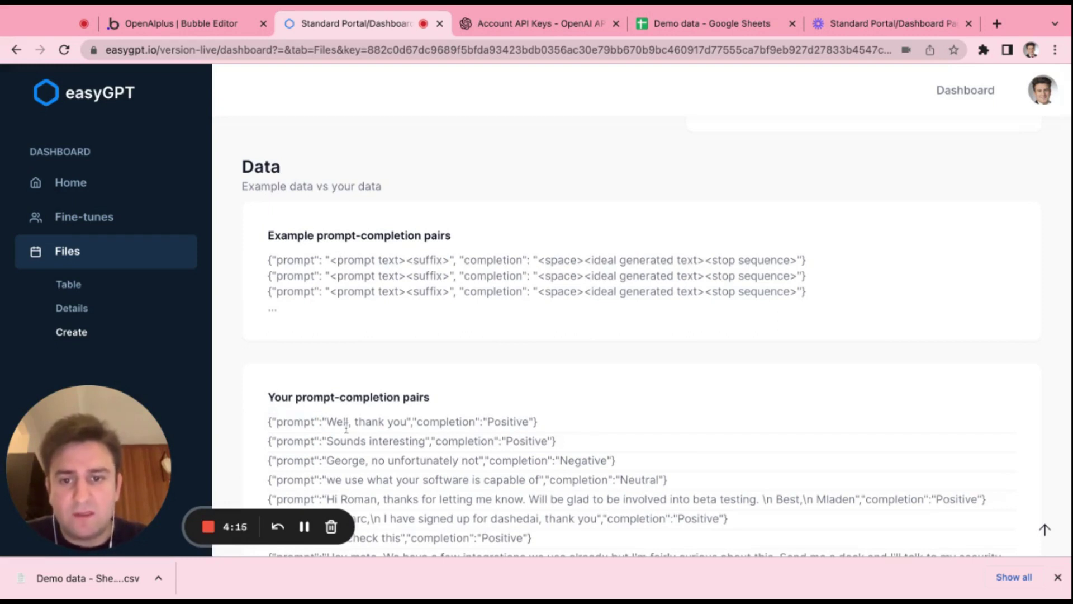
{"action": "double_click", "coordinate": [412, 261]}
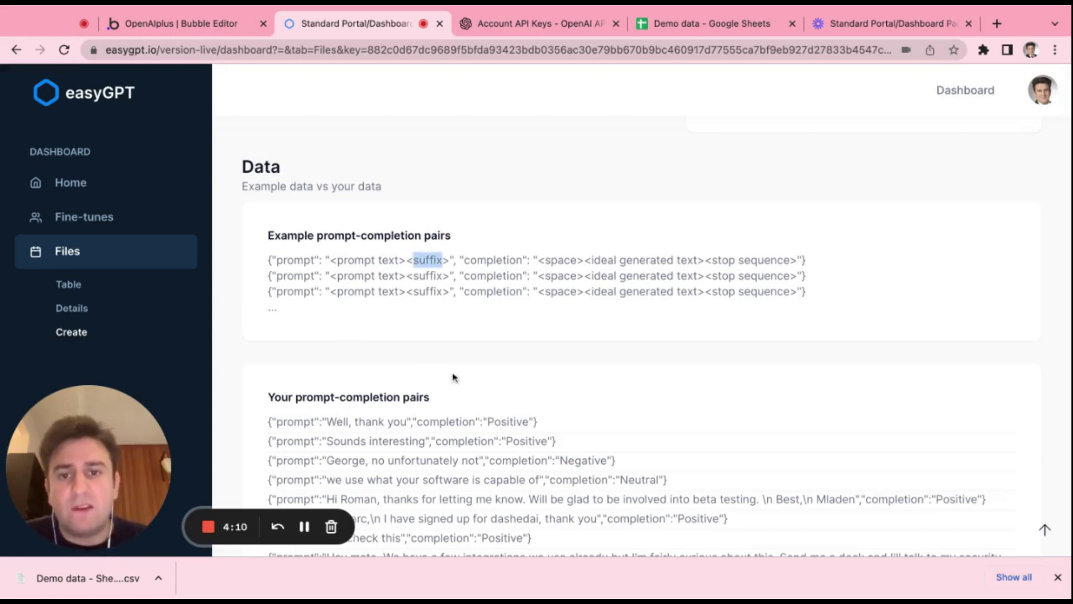
- Enable the ### prompt suffix and toggle the stop-sequence option
{"action": "scroll", "coordinate": [463, 372], "scroll_direction": "up", "scroll_amount": 2}
{"action": "scroll", "coordinate": [462, 382], "scroll_direction": "up", "scroll_amount": 3}
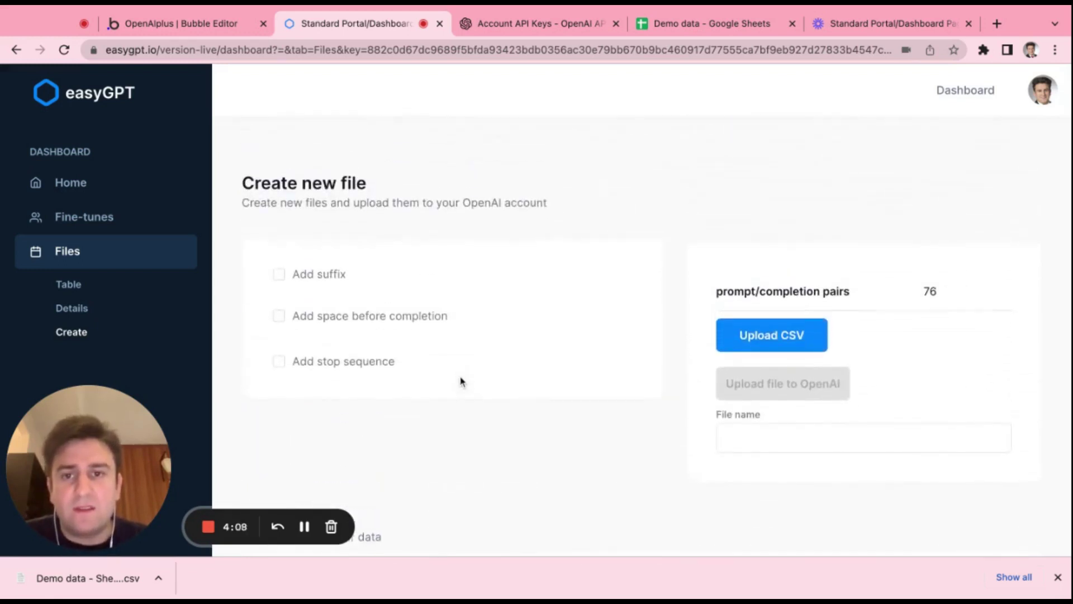
{"action": "scroll", "coordinate": [460, 378], "scroll_direction": "down", "scroll_amount": 1}
{"action": "left_click", "coordinate": [333, 248]}
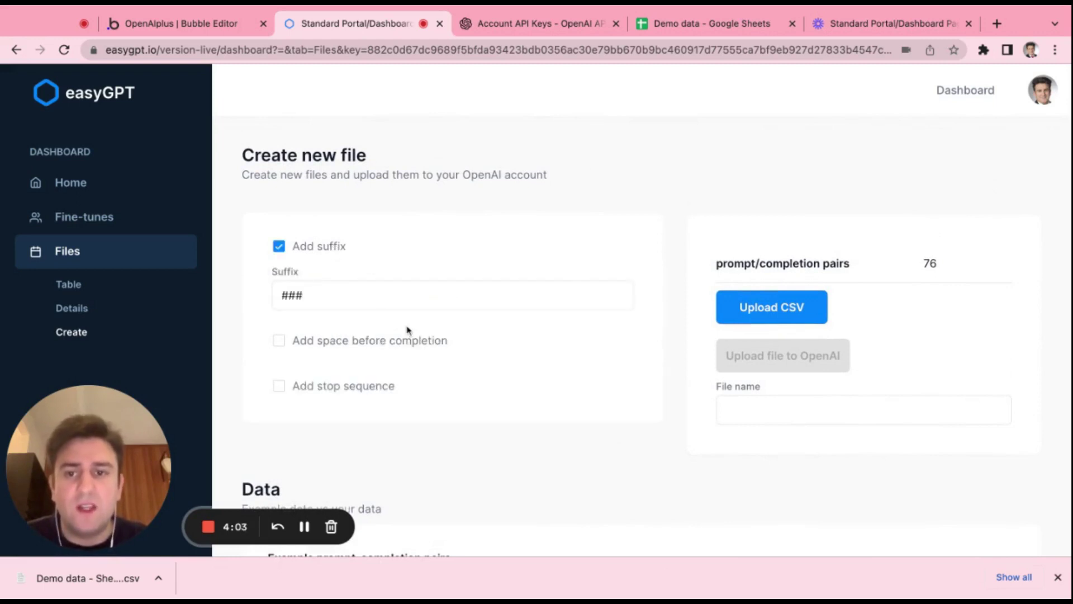
{"action": "scroll", "coordinate": [407, 331], "scroll_direction": "down", "scroll_amount": 1}
{"action": "left_click", "coordinate": [447, 356]}
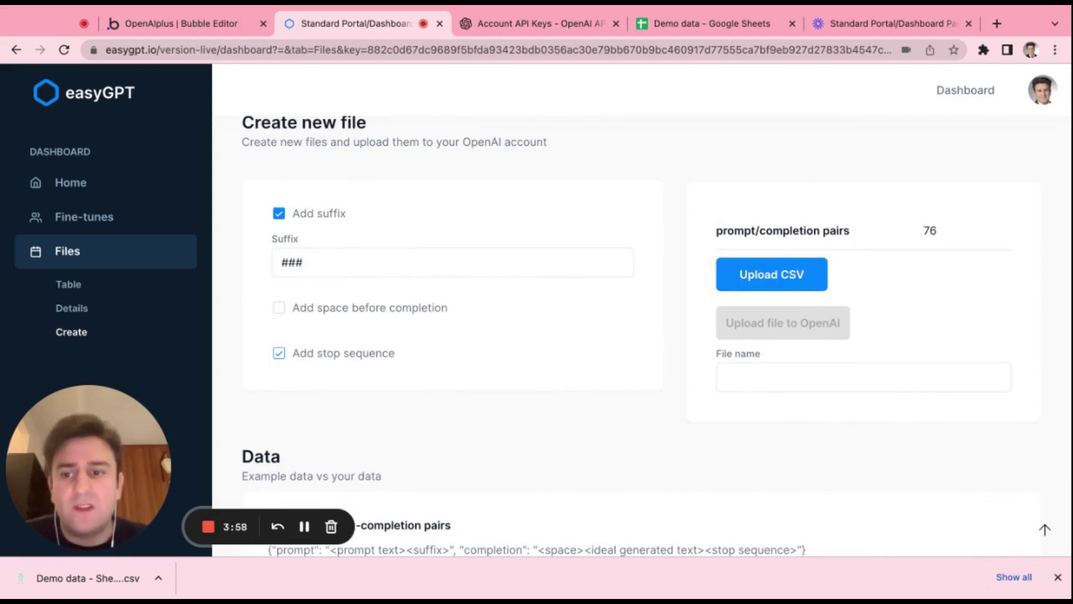
- Check the uploaded pairs, pointing out the ### suffix on the first prompt
{"action": "scroll", "coordinate": [393, 190], "scroll_direction": "down", "scroll_amount": 1}
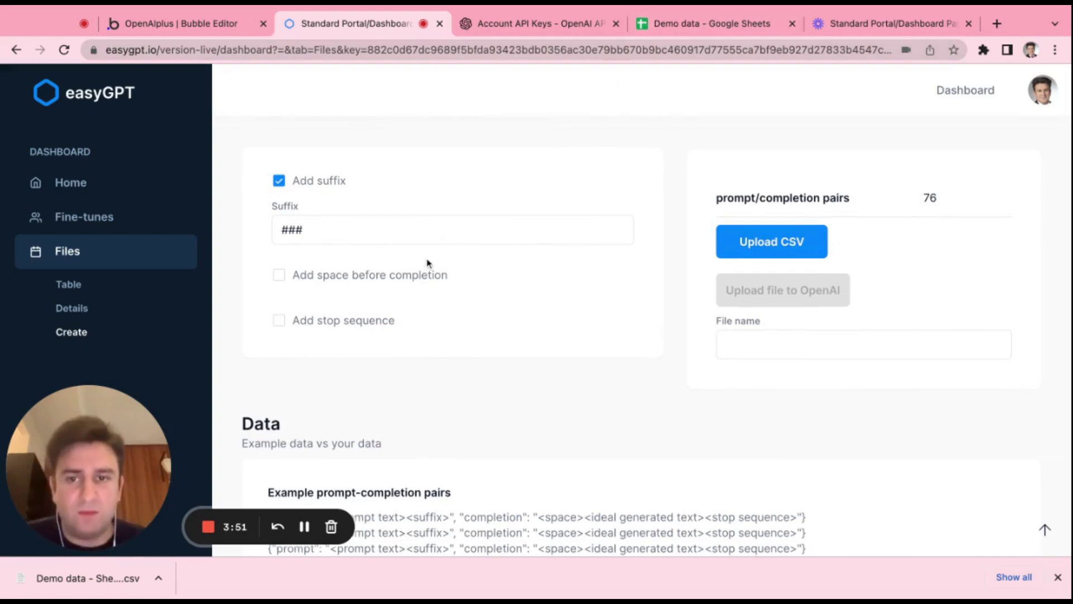
{"action": "scroll", "coordinate": [413, 265], "scroll_direction": "up", "scroll_amount": 1}
{"action": "scroll", "coordinate": [446, 376], "scroll_direction": "down", "scroll_amount": 2}
{"action": "scroll", "coordinate": [446, 377], "scroll_direction": "down", "scroll_amount": 5}
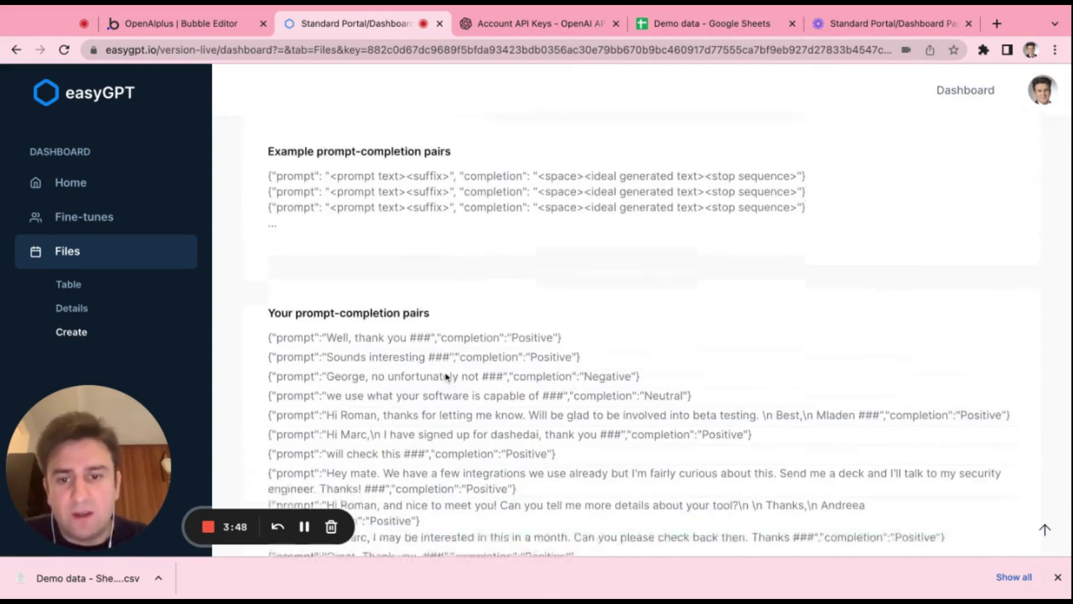
{"action": "scroll", "coordinate": [446, 376], "scroll_direction": "up", "scroll_amount": 1}
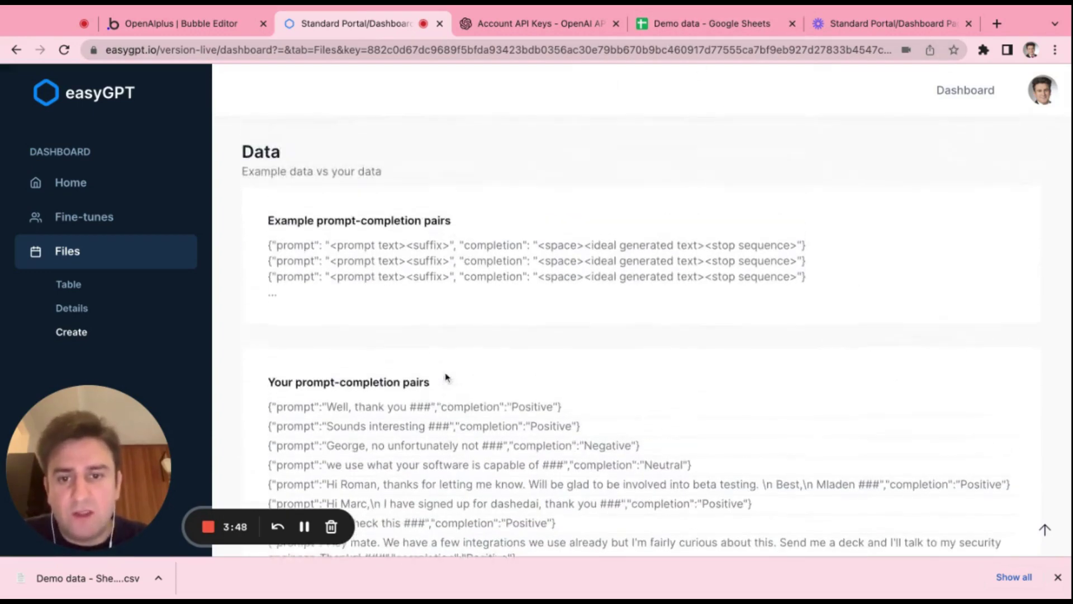
{"action": "double_click", "coordinate": [408, 407]}
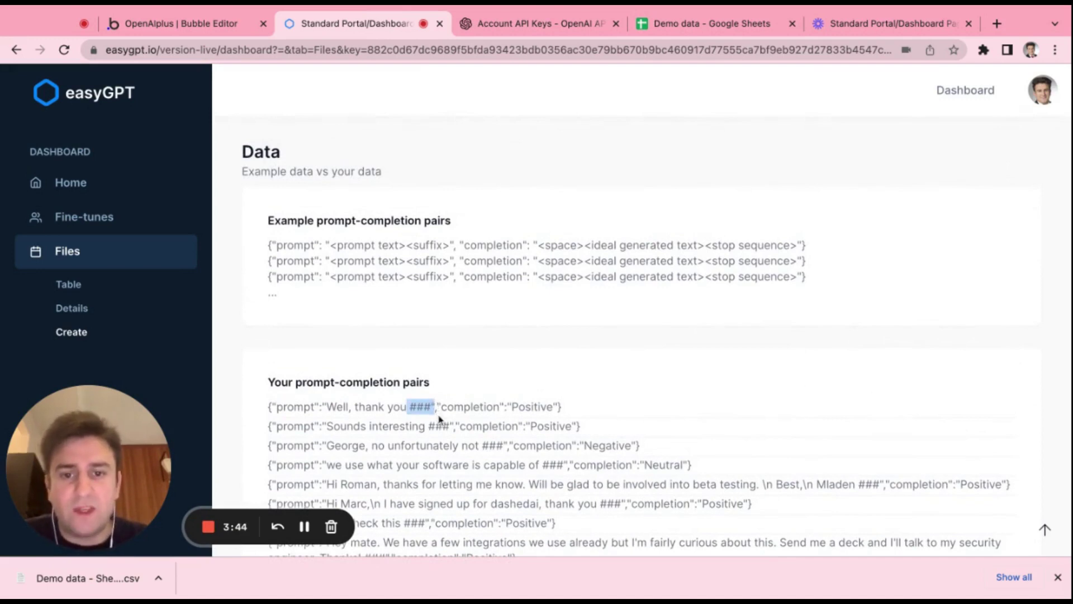
{"action": "scroll", "coordinate": [444, 417], "scroll_direction": "up", "scroll_amount": 3}
{"action": "scroll", "coordinate": [446, 408], "scroll_direction": "down", "scroll_amount": 1}
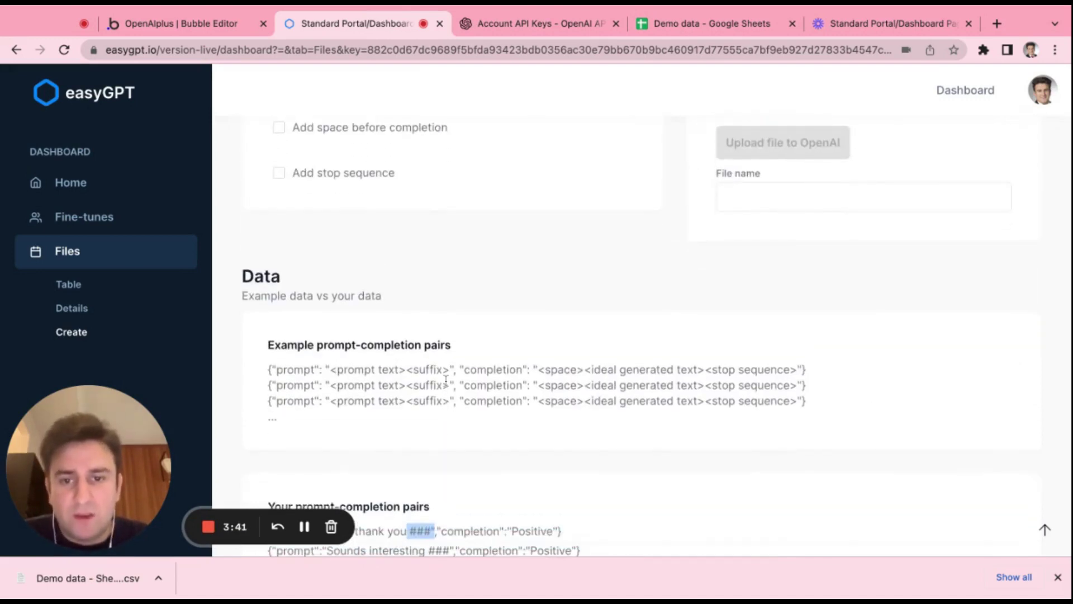
{"action": "scroll", "coordinate": [480, 373], "scroll_direction": "down", "scroll_amount": 2}
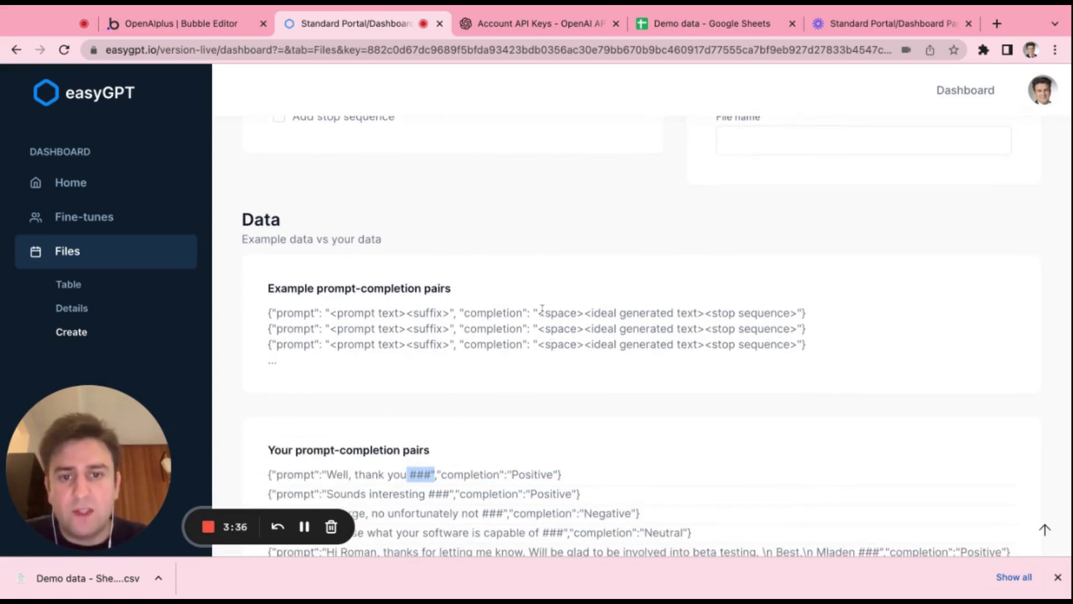
- Compare the example's <space> placeholder with the first pair's unspaced Positive completion
{"action": "left_click", "coordinate": [585, 313]}
{"action": "key", "text": "shift+Left"}
{"action": "key", "text": "shift+Left"}
{"action": "key", "text": "shift+Left"}
{"action": "key", "text": "shift+Left"}
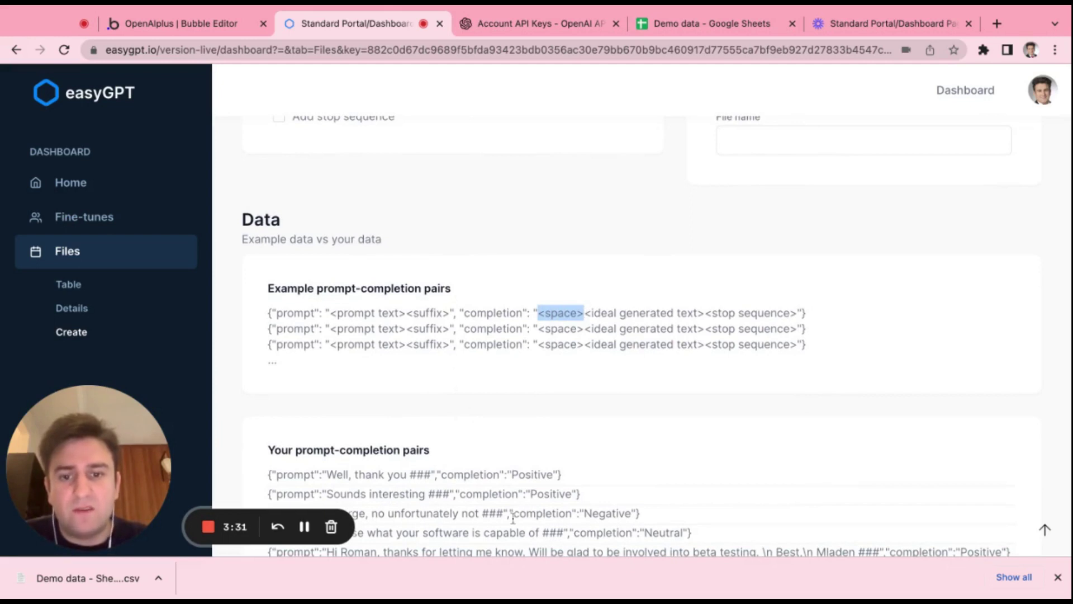
{"action": "scroll", "coordinate": [512, 519], "scroll_direction": "down", "scroll_amount": 1}
{"action": "double_click", "coordinate": [515, 446]}
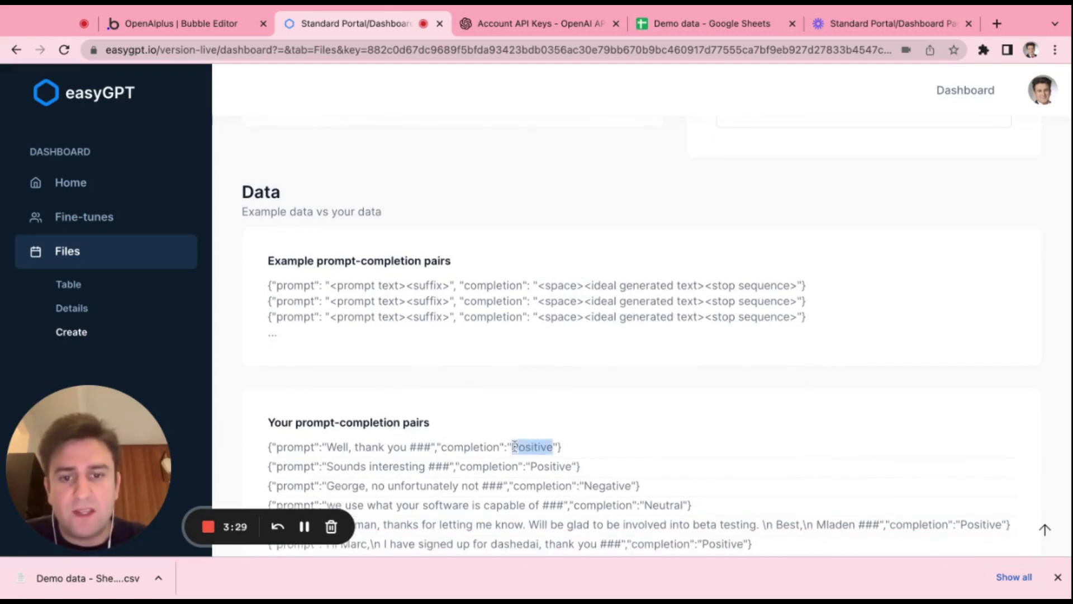
{"action": "left_click", "coordinate": [512, 447]}
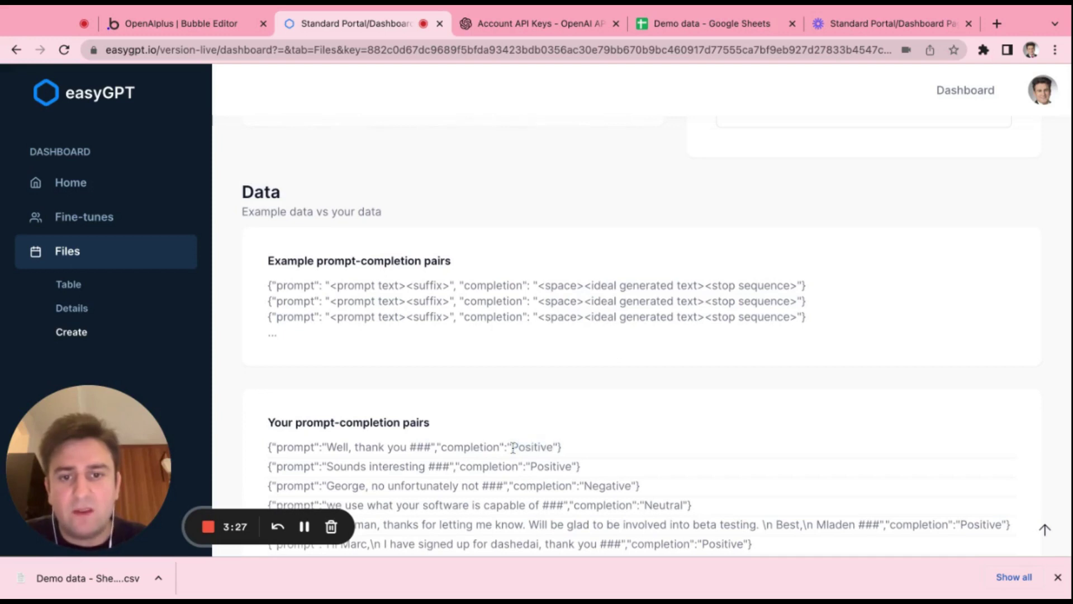
- Enable 'Add space before completion' and scroll through the pairs to confirm the spaces
{"action": "scroll", "coordinate": [578, 279], "scroll_direction": "up", "scroll_amount": 5}
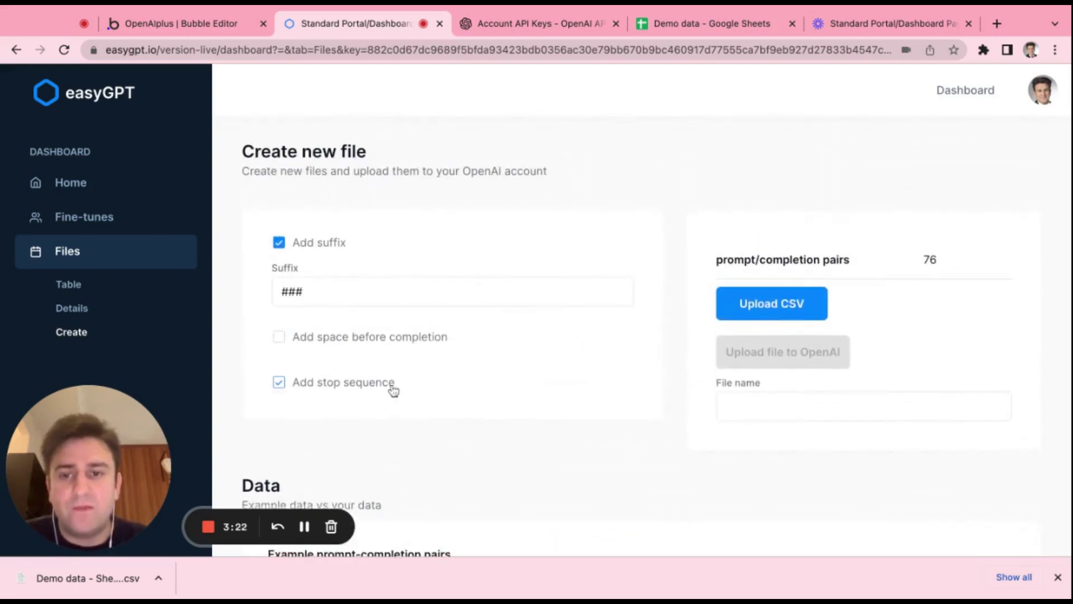
{"action": "scroll", "coordinate": [390, 391], "scroll_direction": "down", "scroll_amount": 1}
{"action": "left_click", "coordinate": [382, 291]}
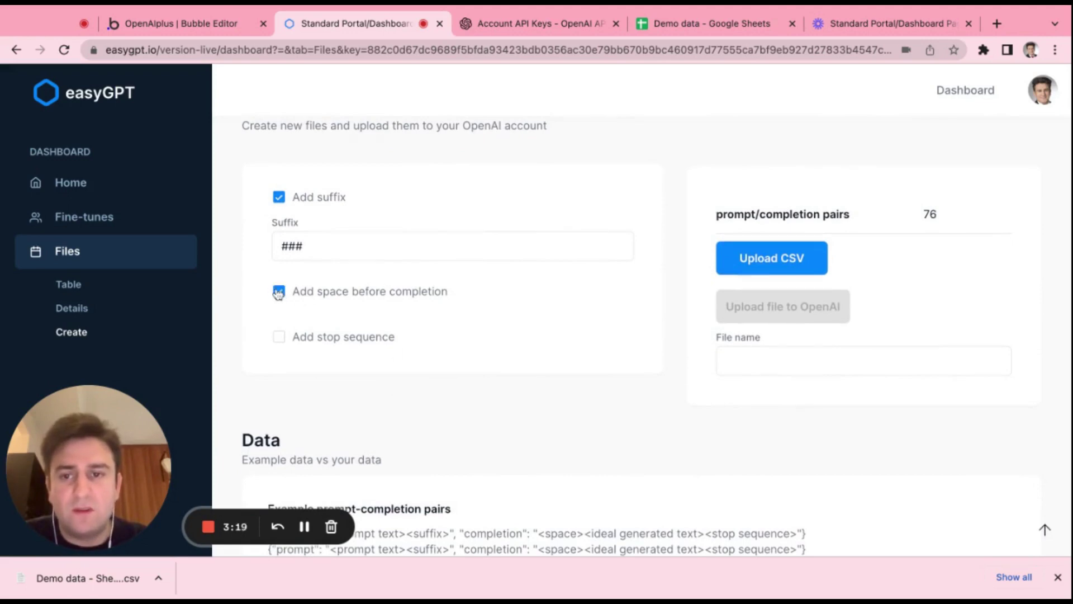
{"action": "scroll", "coordinate": [493, 400], "scroll_direction": "down", "scroll_amount": 3}
{"action": "scroll", "coordinate": [493, 401], "scroll_direction": "down", "scroll_amount": 2}
{"action": "scroll", "coordinate": [493, 401], "scroll_direction": "down", "scroll_amount": 2}
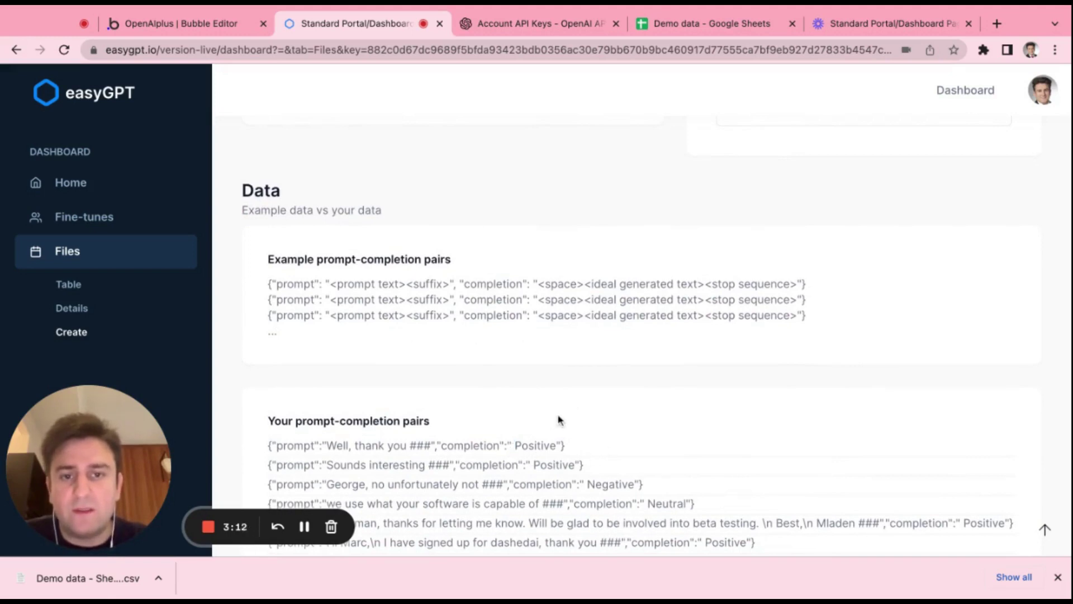
{"action": "scroll", "coordinate": [557, 419], "scroll_direction": "up", "scroll_amount": 2}
{"action": "scroll", "coordinate": [558, 419], "scroll_direction": "up", "scroll_amount": 2}
{"action": "scroll", "coordinate": [558, 419], "scroll_direction": "up", "scroll_amount": 1}
{"action": "scroll", "coordinate": [559, 419], "scroll_direction": "down", "scroll_amount": 4}
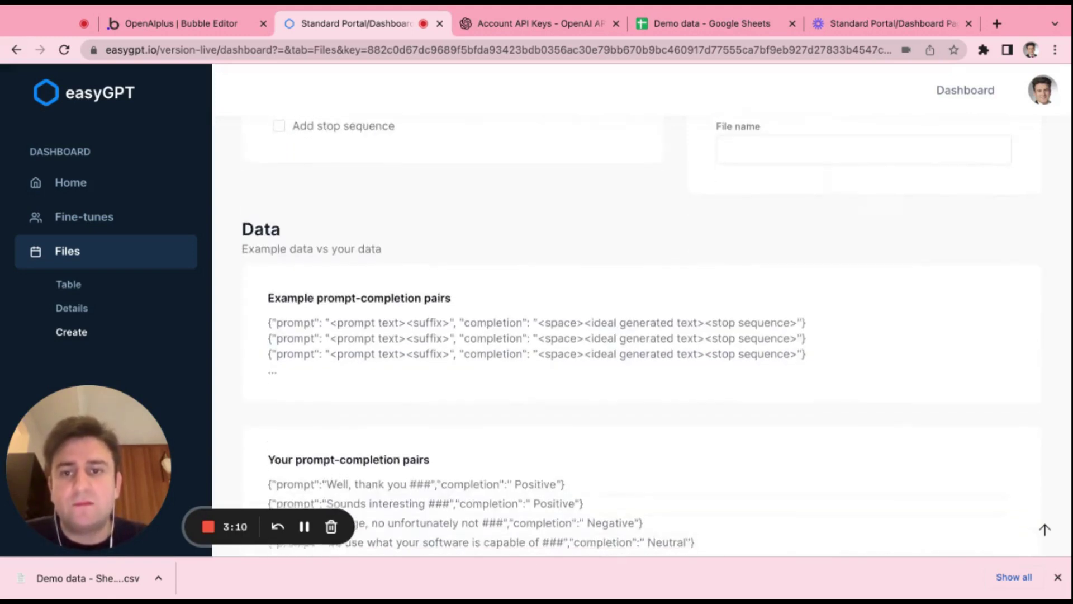
{"action": "scroll", "coordinate": [559, 419], "scroll_direction": "down", "scroll_amount": 4}
{"action": "scroll", "coordinate": [559, 420], "scroll_direction": "up", "scroll_amount": 1}
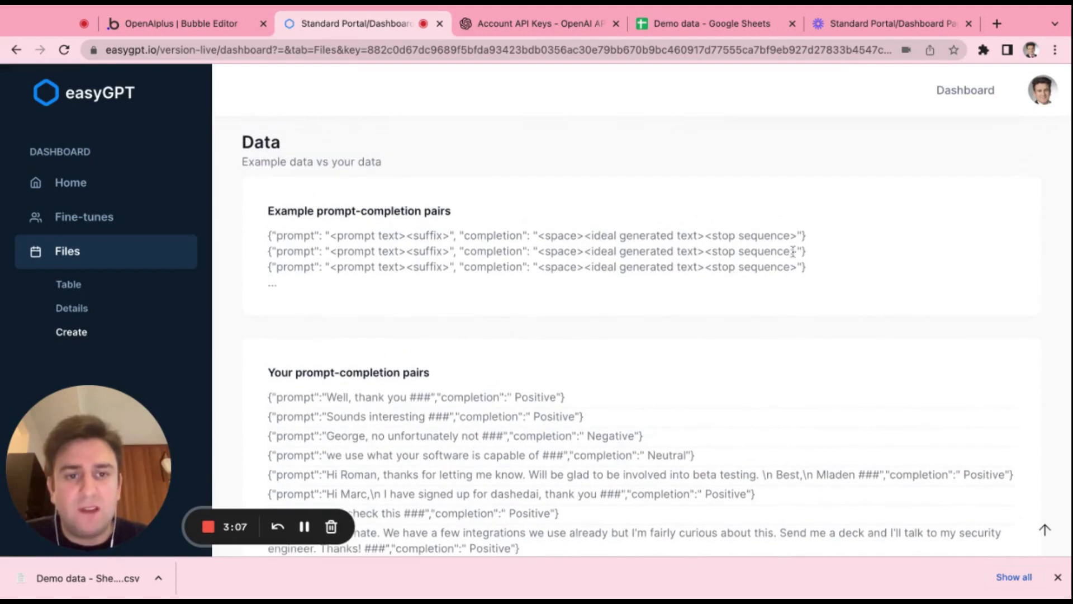
- Highlight the example's <stop sequence> placeholder and the first pair's Positive label
{"action": "left_click", "coordinate": [704, 236]}
{"action": "key", "text": "shift+Right"}
{"action": "key", "text": "shift+Right"}
{"action": "key", "text": "shift+Right"}
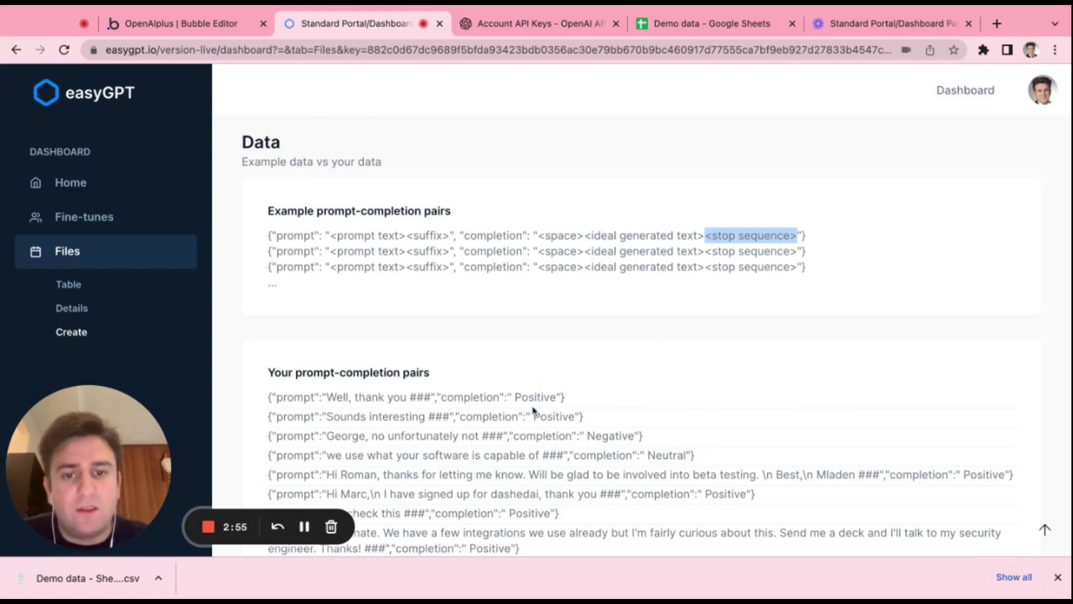
{"action": "left_click_drag", "start_coordinate": [551, 398], "coordinate": [518, 399]}
{"action": "left_click", "coordinate": [569, 400]}
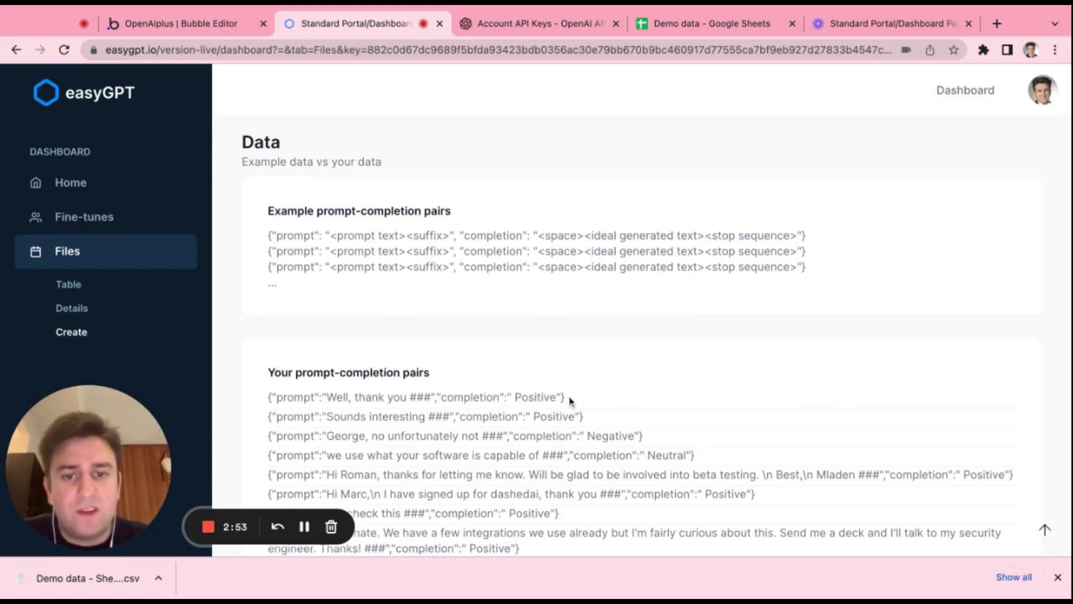
- Turn on the stop sequence for completions, keeping the default END value
{"action": "scroll", "coordinate": [719, 287], "scroll_direction": "up", "scroll_amount": 5}
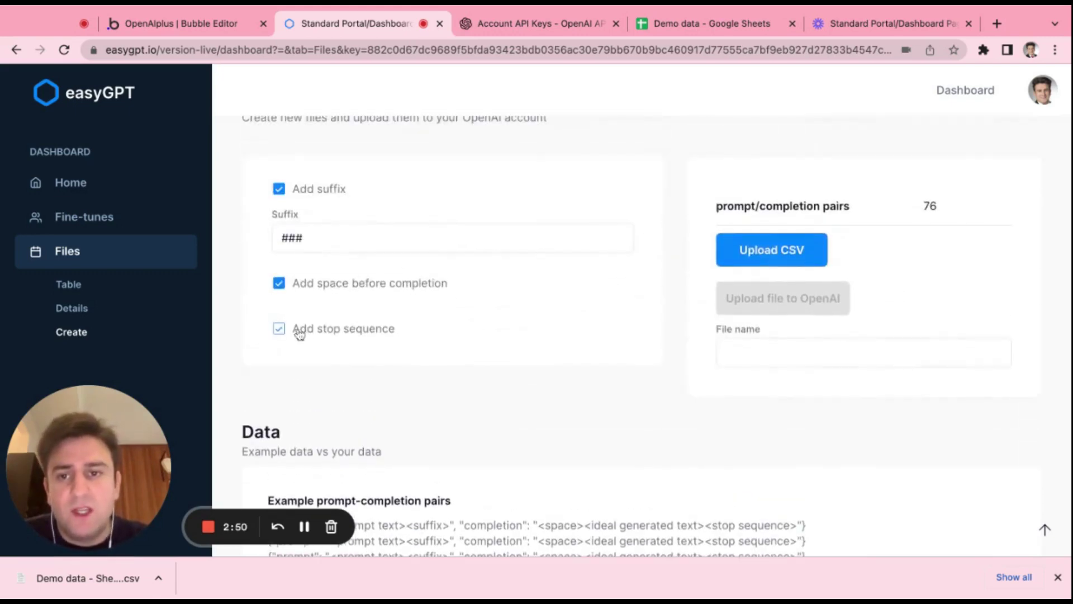
{"action": "left_click", "coordinate": [285, 324]}
{"action": "scroll", "coordinate": [409, 356], "scroll_direction": "down", "scroll_amount": 1}
{"action": "double_click", "coordinate": [334, 335]}
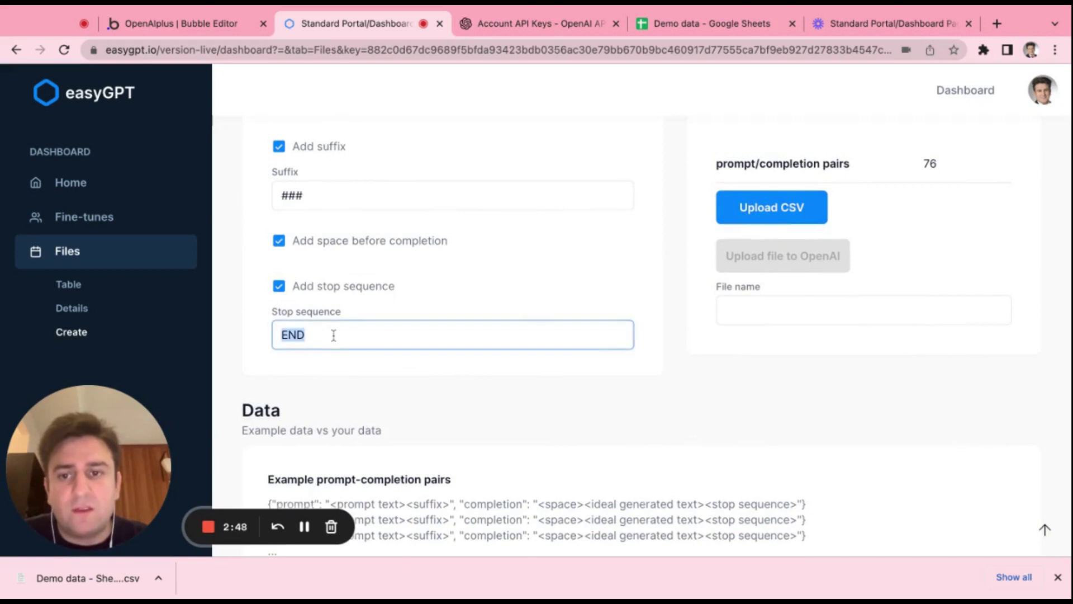
{"action": "left_click", "coordinate": [417, 195]}
{"action": "left_click", "coordinate": [430, 335]}
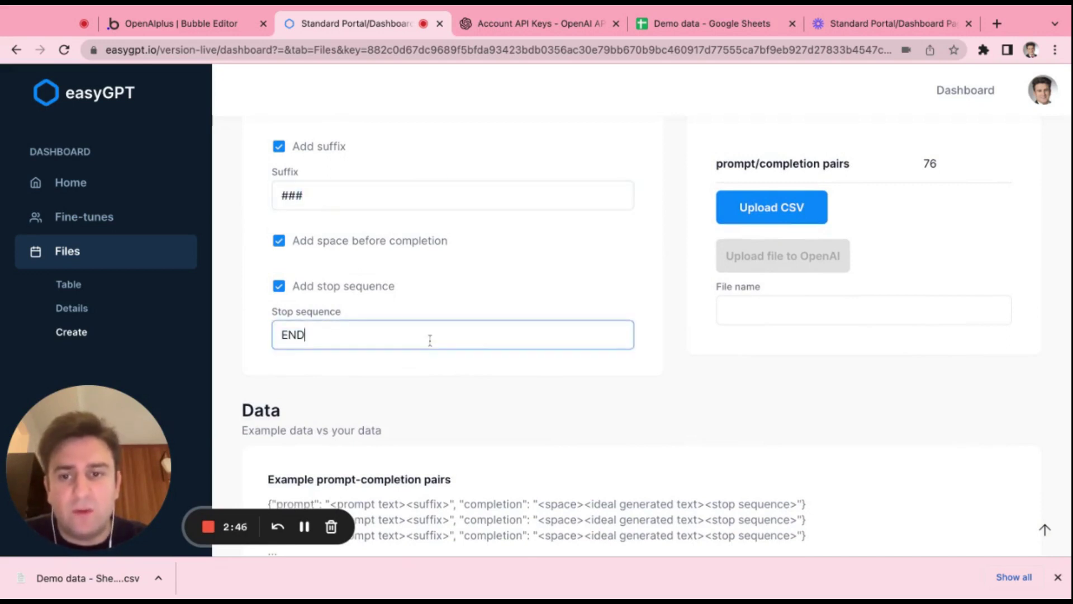
{"action": "left_click", "coordinate": [469, 403]}
{"action": "scroll", "coordinate": [467, 402], "scroll_direction": "down", "scroll_amount": 5}
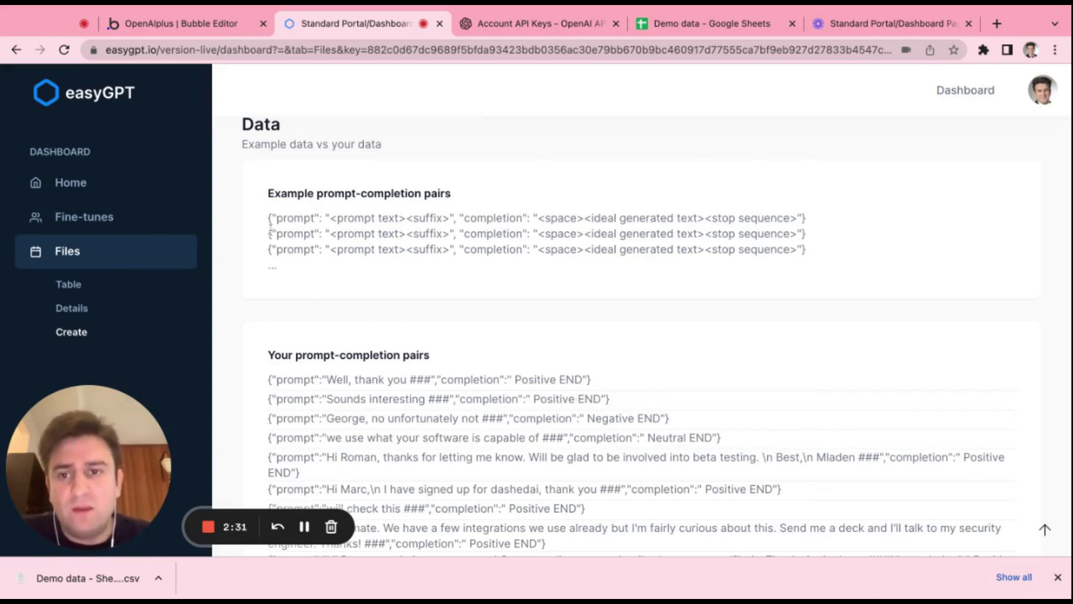
- Compare the example format lines with the first converted pair ending in ### and END
{"action": "left_click_drag", "start_coordinate": [268, 218], "coordinate": [534, 218]}
{"action": "left_click_drag", "start_coordinate": [269, 219], "coordinate": [601, 218]}
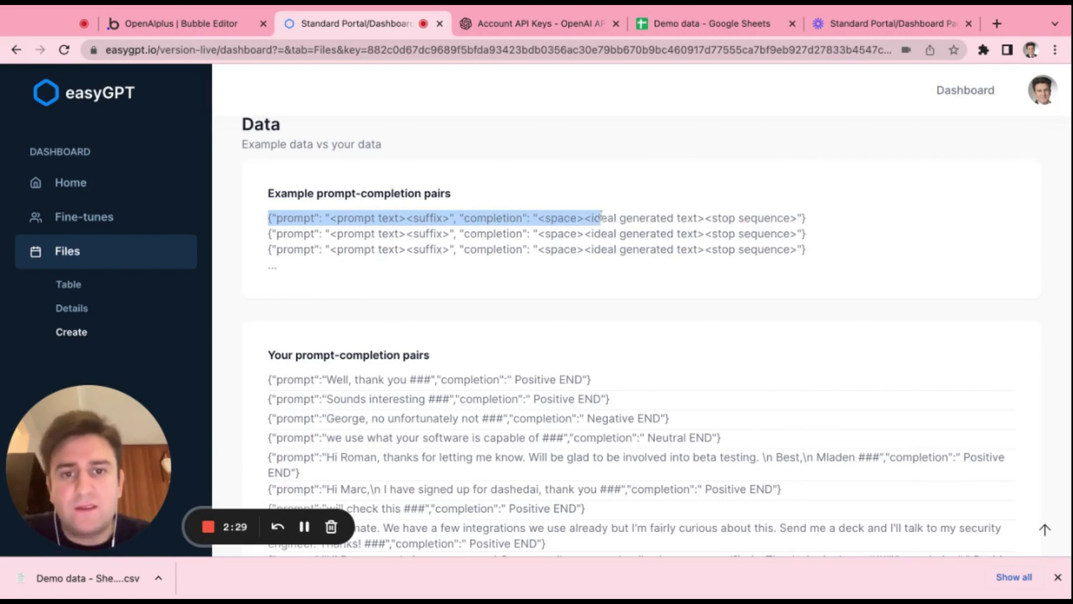
{"action": "left_click_drag", "start_coordinate": [807, 218], "coordinate": [472, 230]}
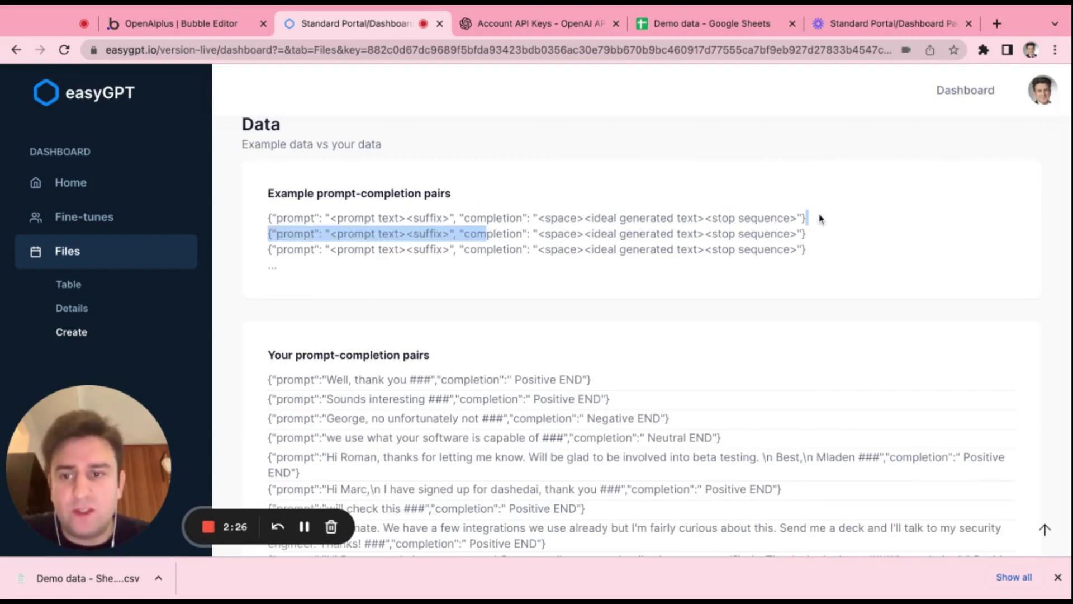
{"action": "left_click", "coordinate": [475, 247]}
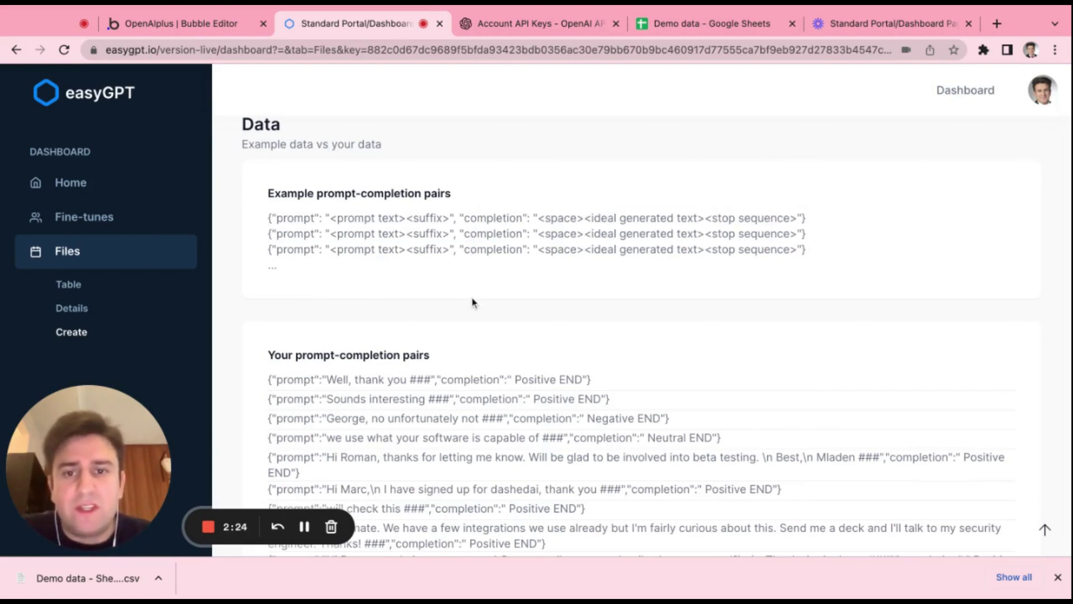
{"action": "scroll", "coordinate": [408, 385], "scroll_direction": "up", "scroll_amount": 1}
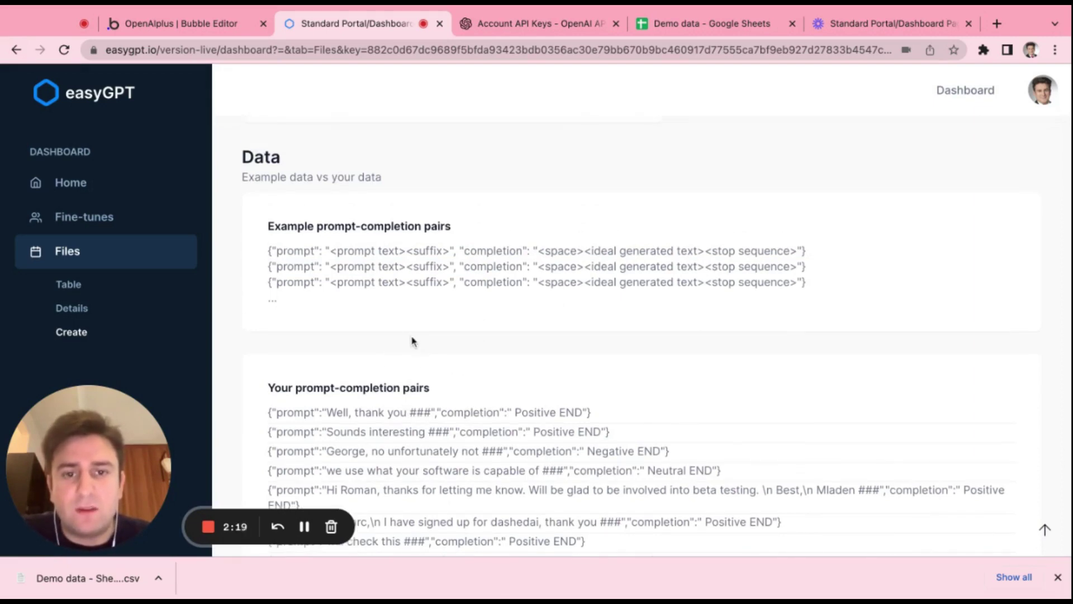
{"action": "scroll", "coordinate": [487, 402], "scroll_direction": "up", "scroll_amount": 10}
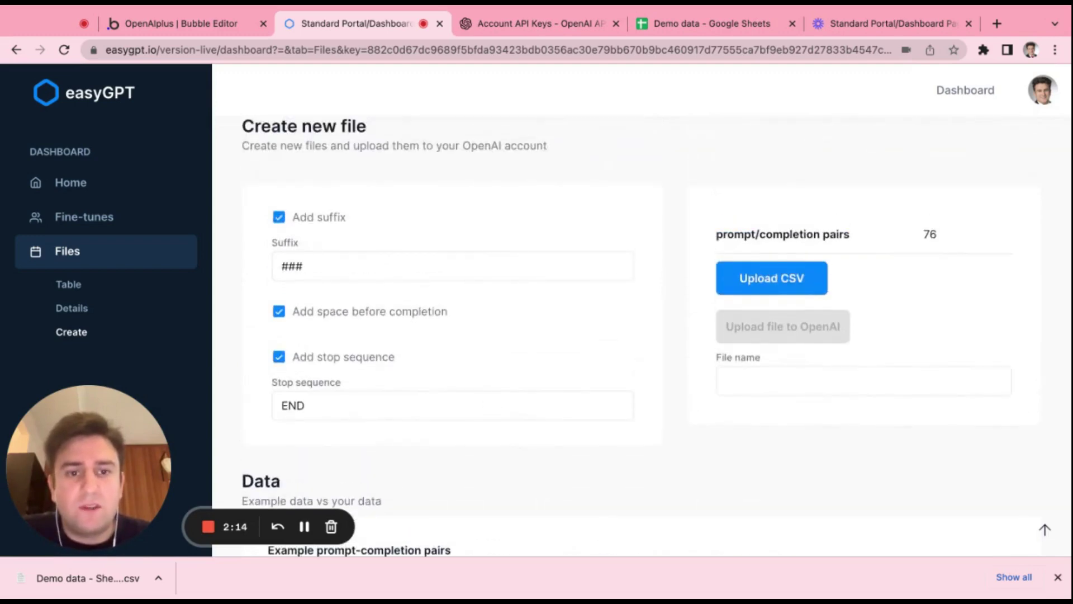
{"action": "scroll", "coordinate": [626, 336], "scroll_direction": "down", "scroll_amount": 10}
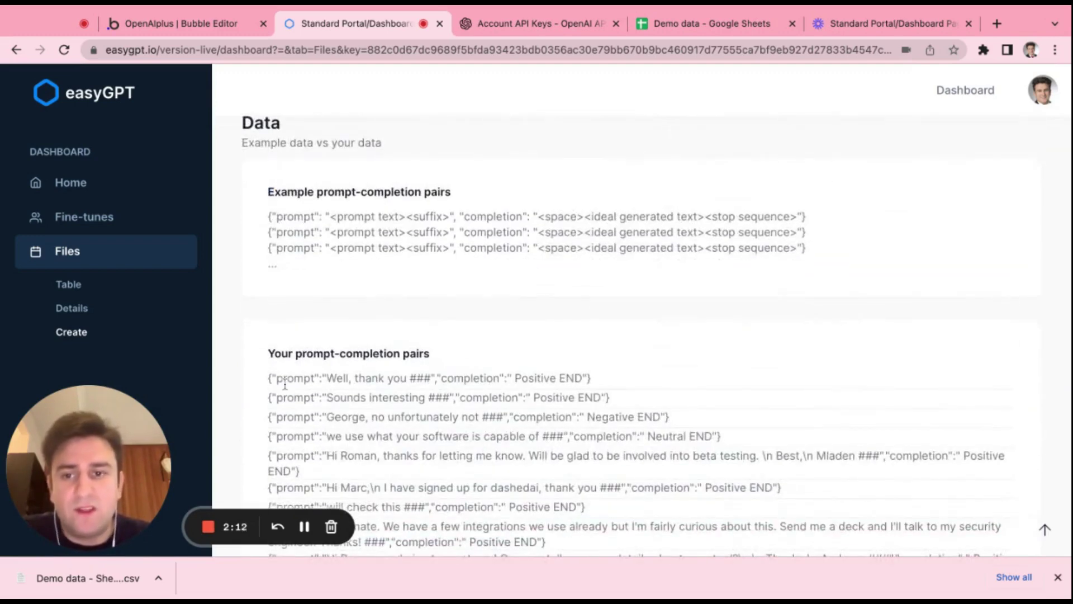
{"action": "left_click_drag", "start_coordinate": [272, 379], "coordinate": [583, 379]}
{"action": "left_click", "coordinate": [605, 380]}
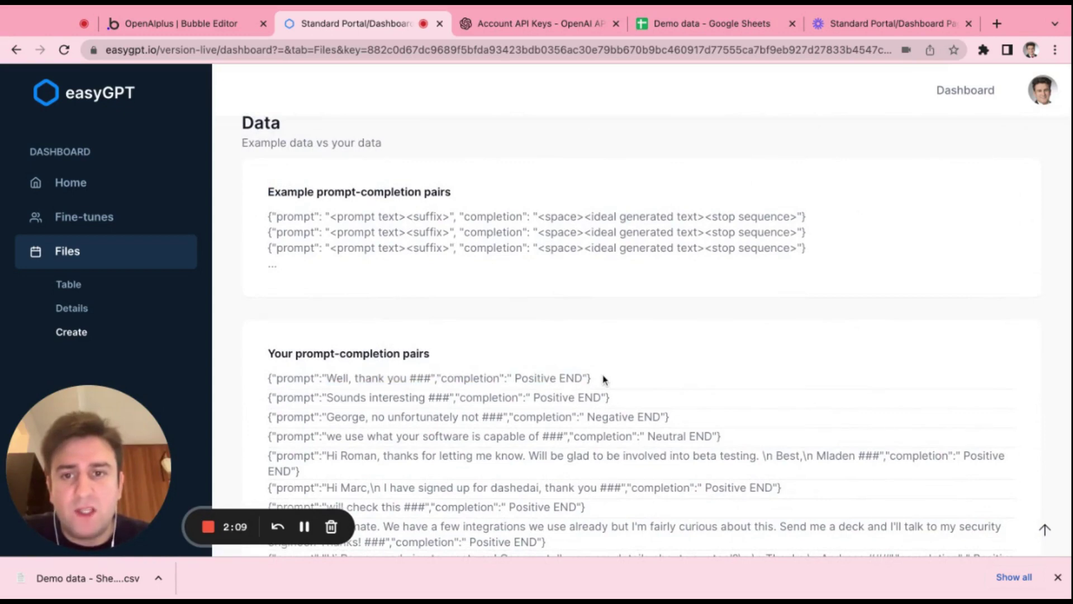
- Name the training file 'demo-easygpt' and upload it to OpenAI
{"action": "scroll", "coordinate": [565, 191], "scroll_direction": "up", "scroll_amount": 10}
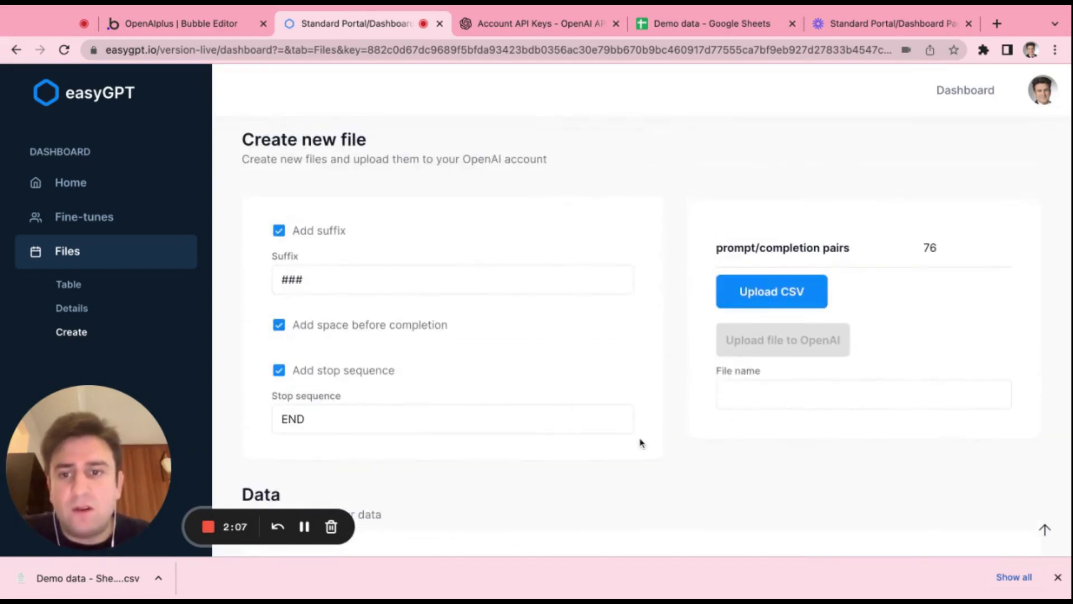
{"action": "left_click", "coordinate": [805, 398]}
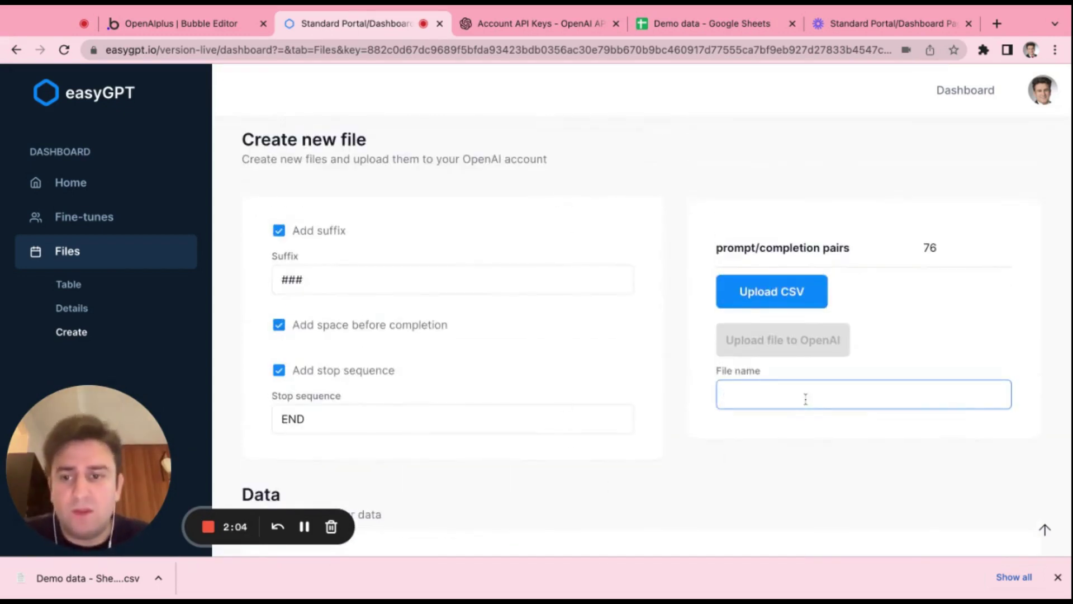
{"action": "type", "text": "D"}
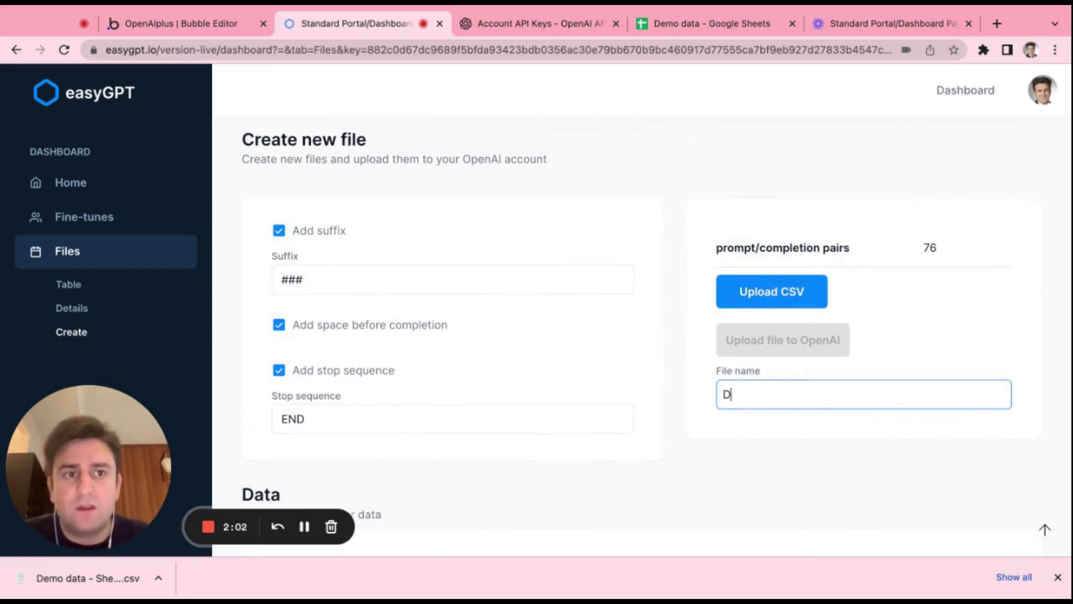
{"action": "type", "text": "emo-eas"}
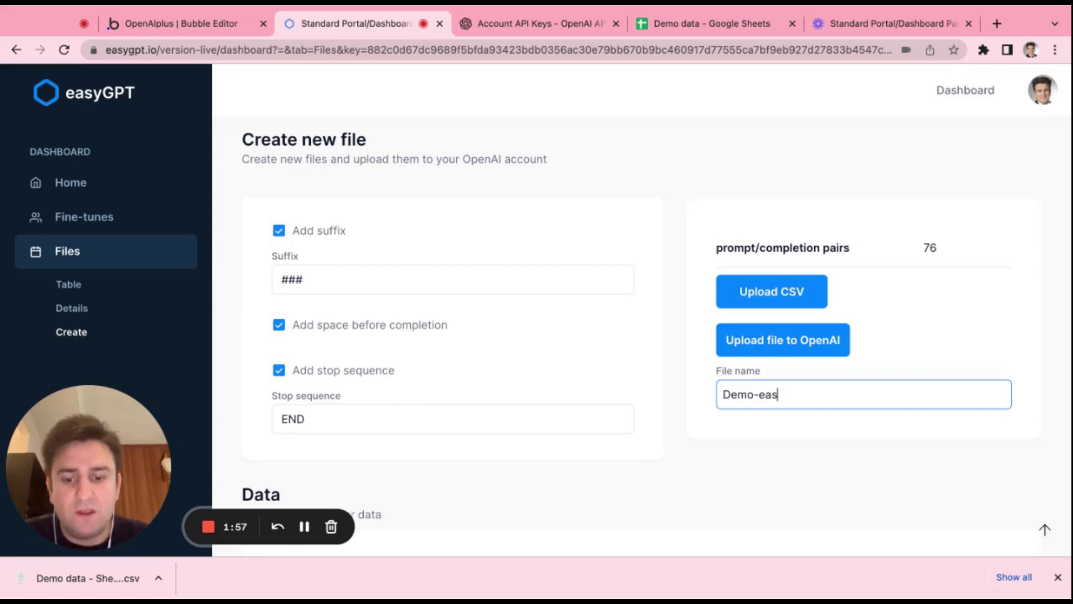
{"action": "type", "text": "ygpt"}
{"action": "triple_click", "coordinate": [731, 394]}
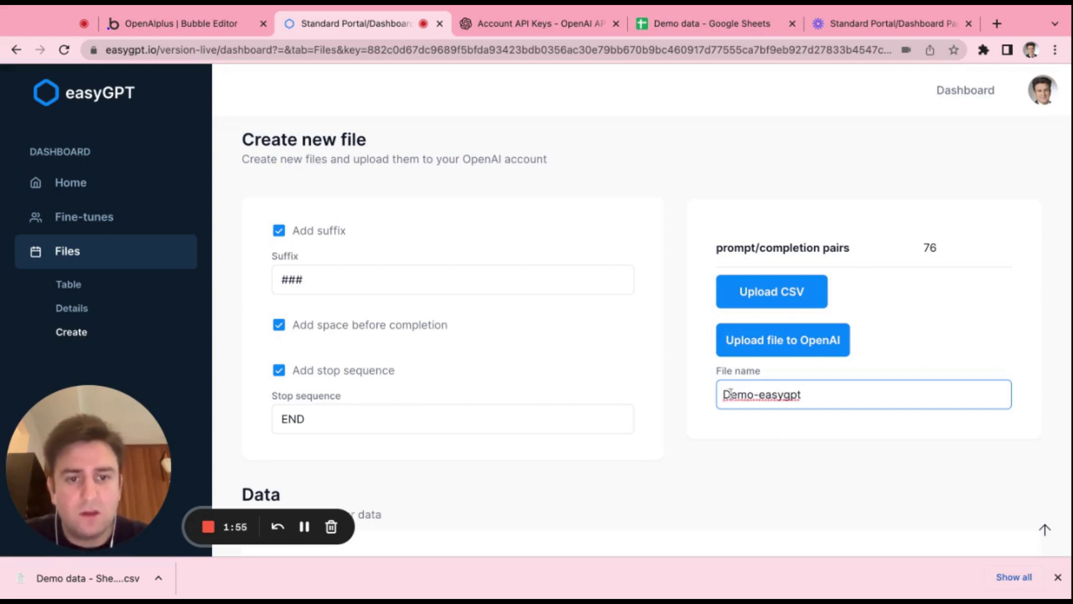
{"action": "left_click", "coordinate": [731, 394]}
{"action": "type", "text": "d"}
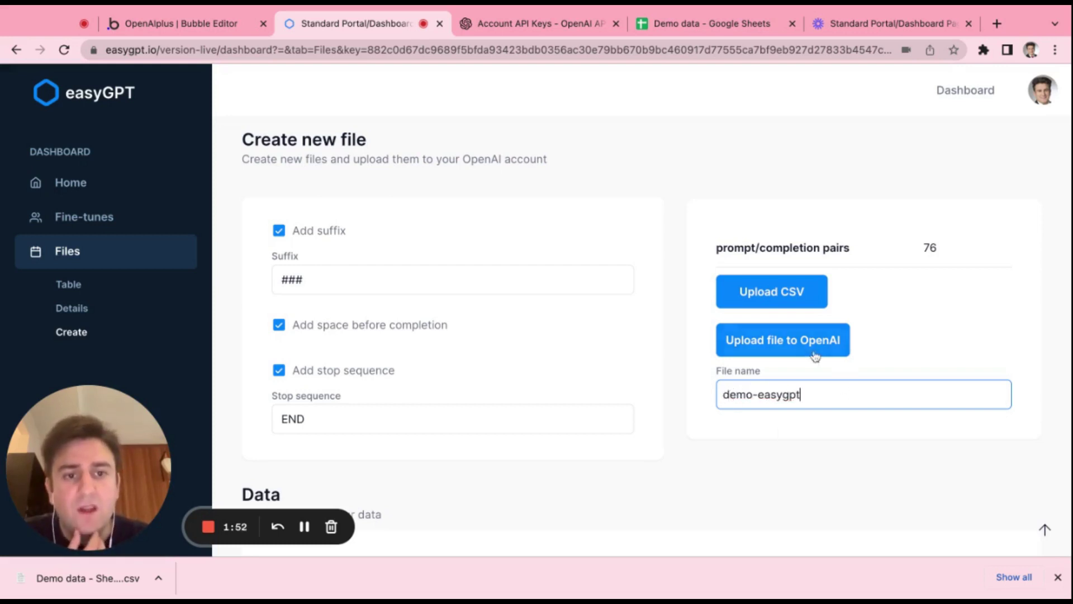
{"action": "left_click", "coordinate": [807, 351]}
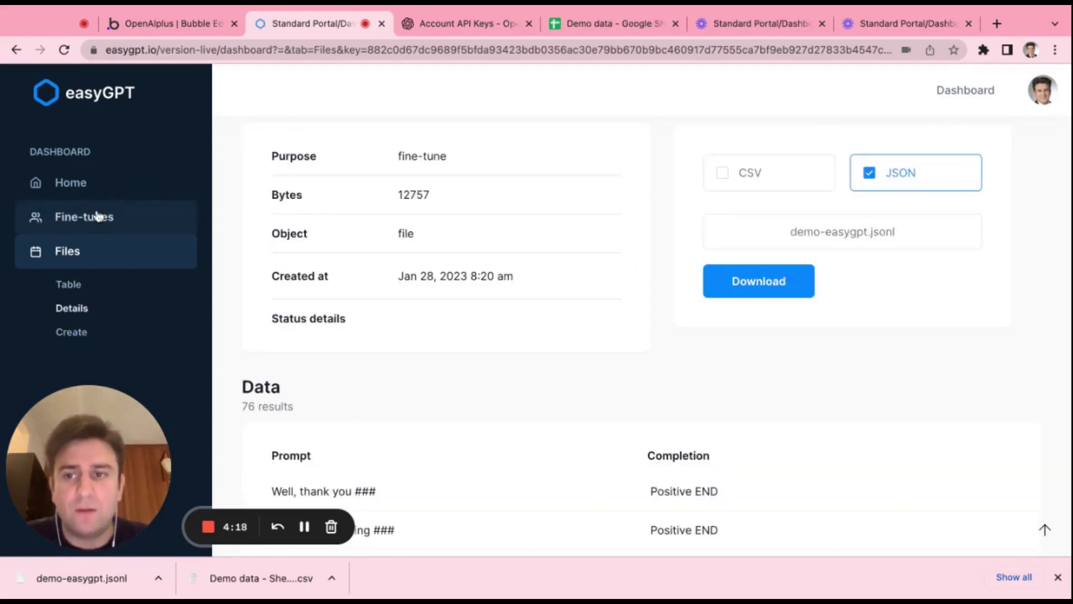
- Start a new fine-tune named easygpt-demo
{"action": "left_click", "coordinate": [96, 217]}
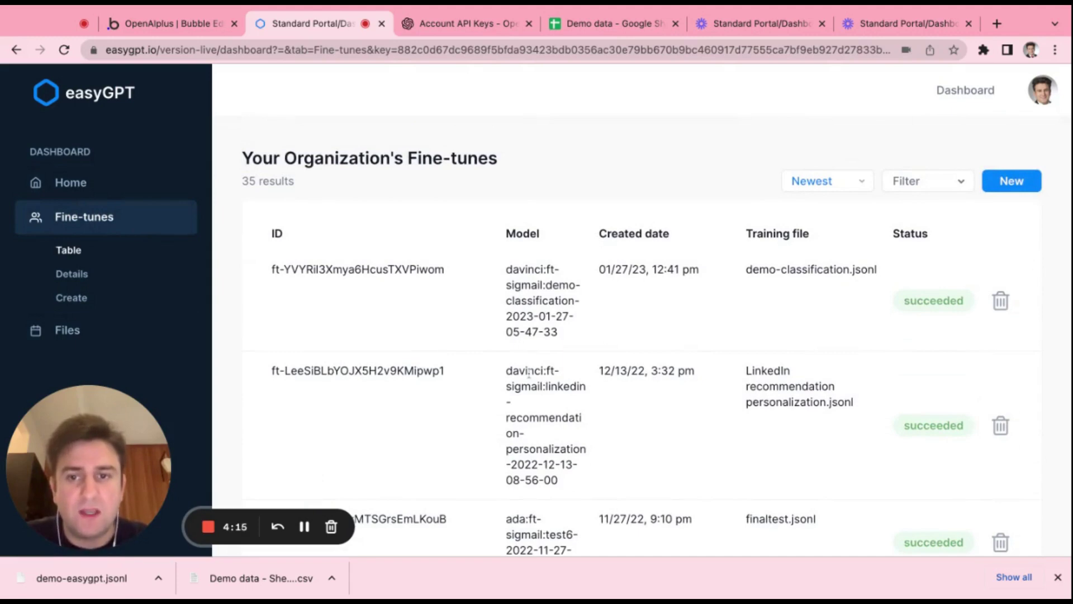
{"action": "left_click", "coordinate": [72, 298]}
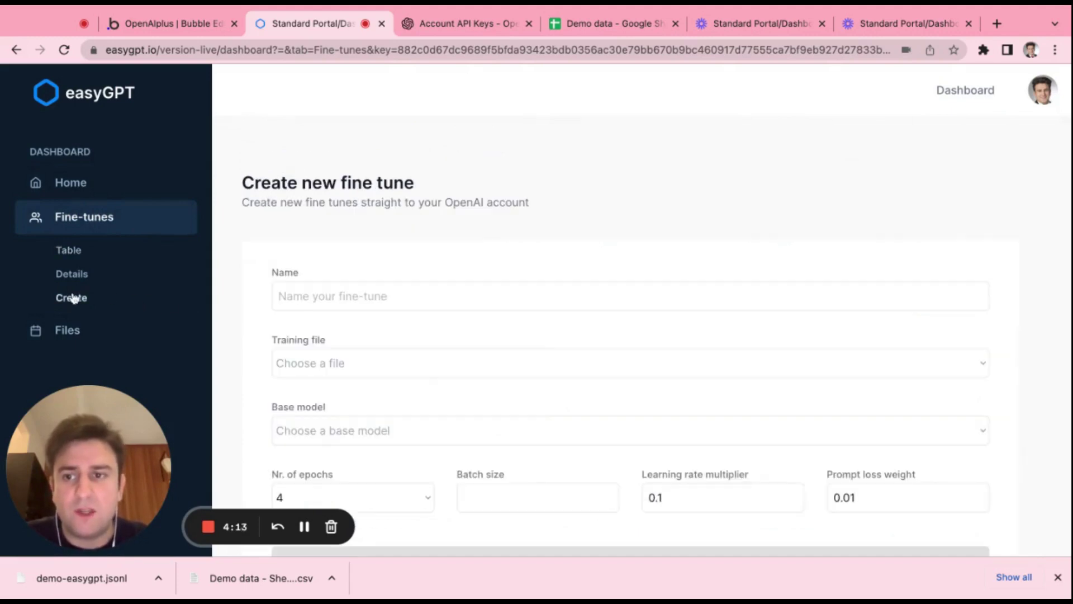
{"action": "scroll", "coordinate": [478, 377], "scroll_direction": "down", "scroll_amount": 2}
{"action": "left_click", "coordinate": [479, 221]}
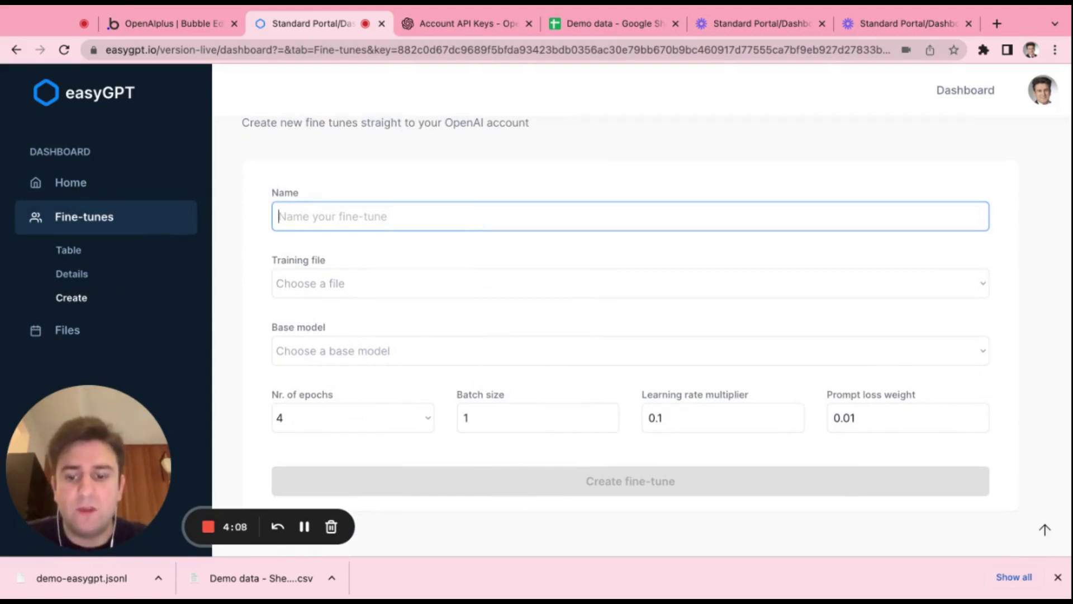
{"action": "type", "text": "easygpt"}
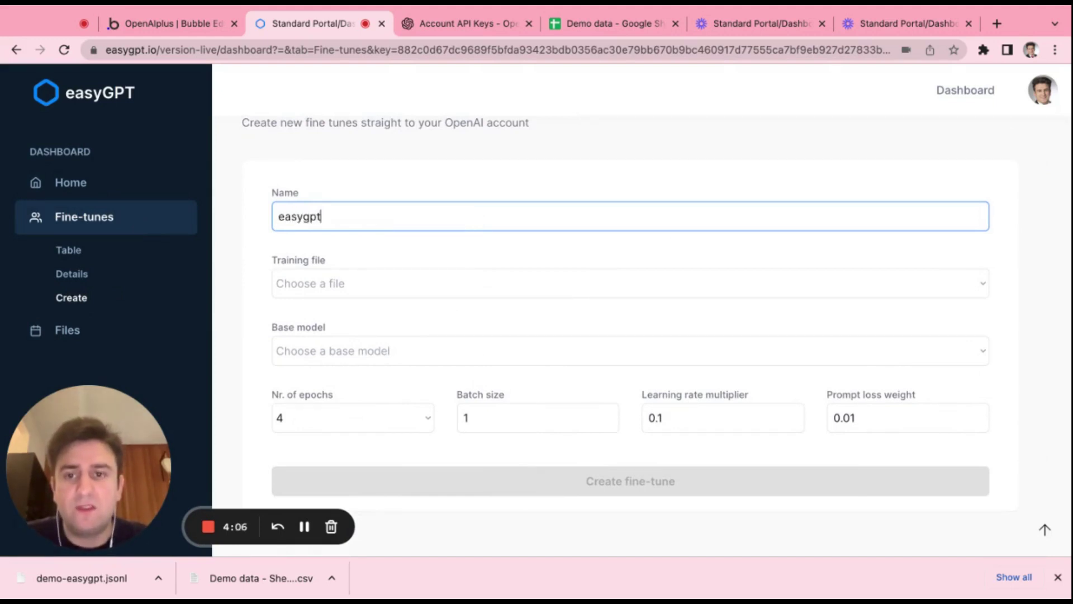
{"action": "type", "text": "-demo"}
{"action": "key", "text": "Tab"}
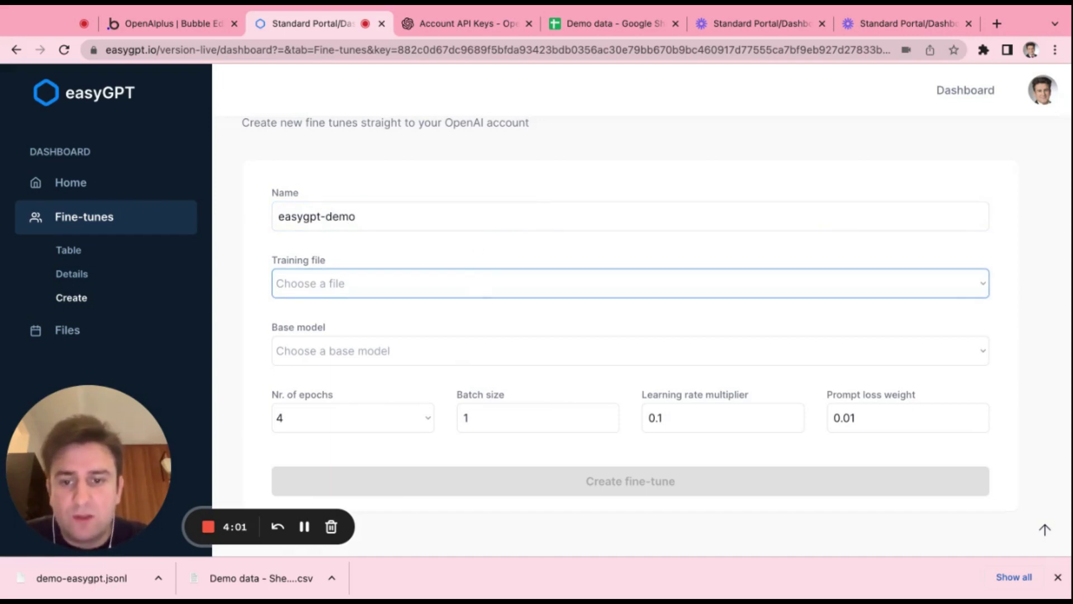
- Train it on demo-easygpt.jsonl with Davinci as base model and create the fine-tune
{"action": "left_click", "coordinate": [509, 369]}
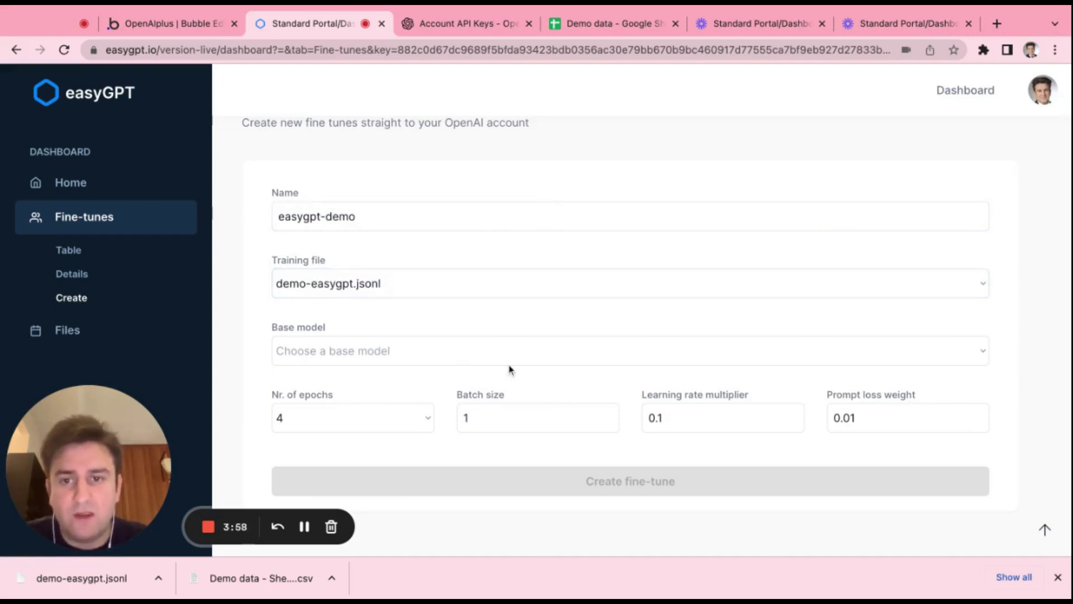
{"action": "scroll", "coordinate": [510, 369], "scroll_direction": "down", "scroll_amount": 2}
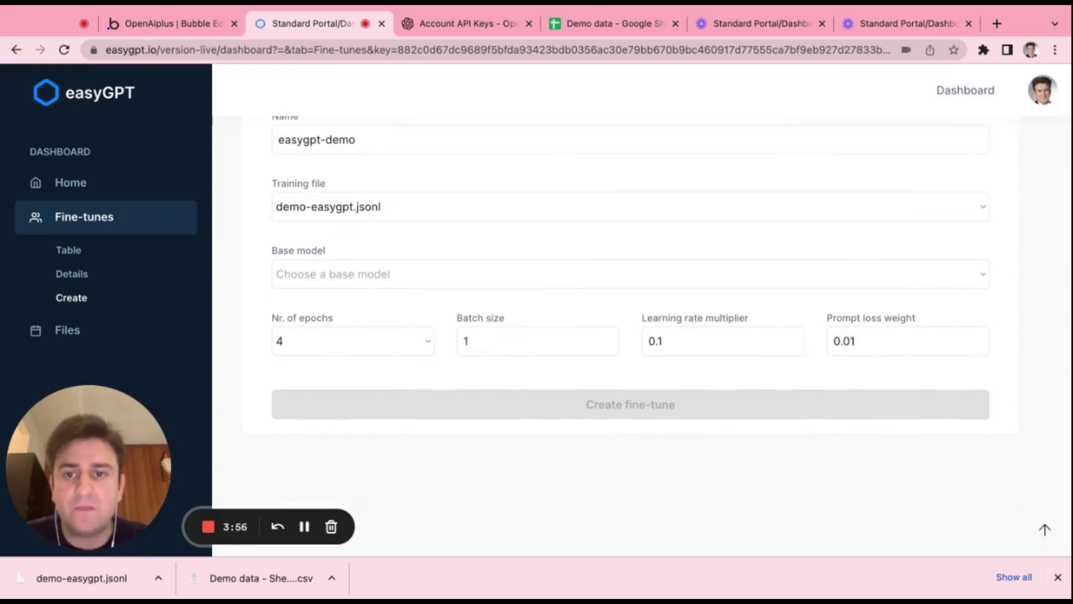
{"action": "left_click", "coordinate": [526, 278]}
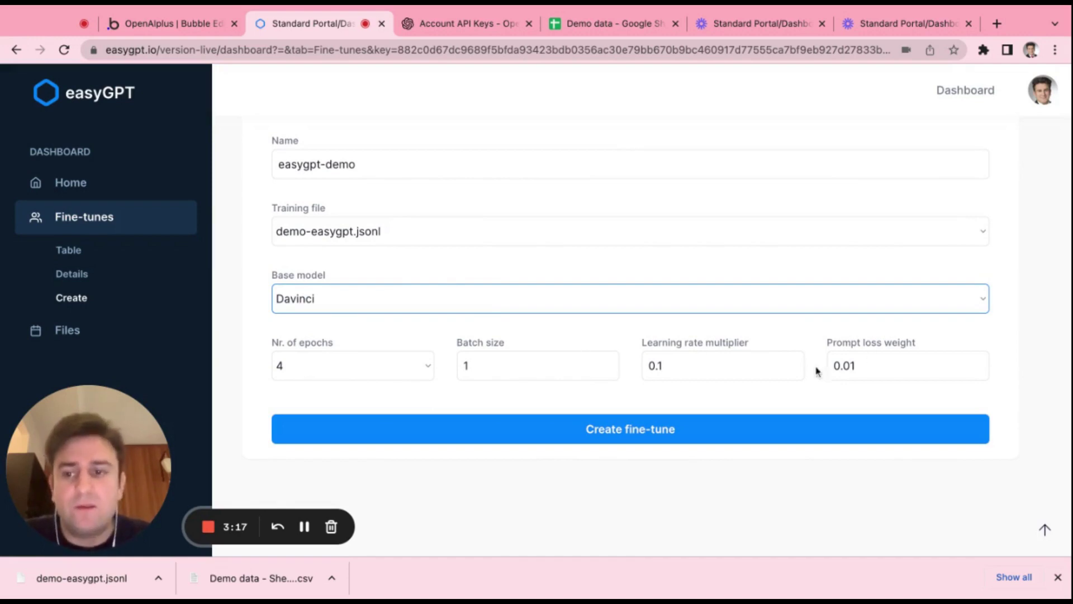
{"action": "scroll", "coordinate": [782, 370], "scroll_direction": "up", "scroll_amount": 2}
{"action": "scroll", "coordinate": [772, 370], "scroll_direction": "down", "scroll_amount": 3}
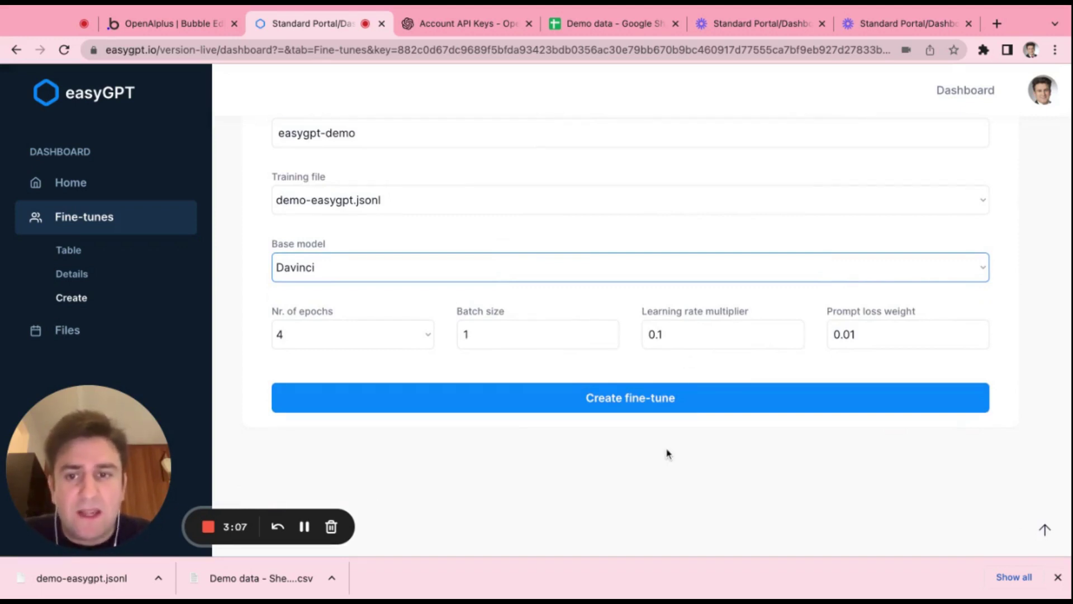
{"action": "scroll", "coordinate": [669, 452], "scroll_direction": "up", "scroll_amount": 3}
{"action": "scroll", "coordinate": [669, 453], "scroll_direction": "down", "scroll_amount": 2}
{"action": "left_click", "coordinate": [642, 457]}
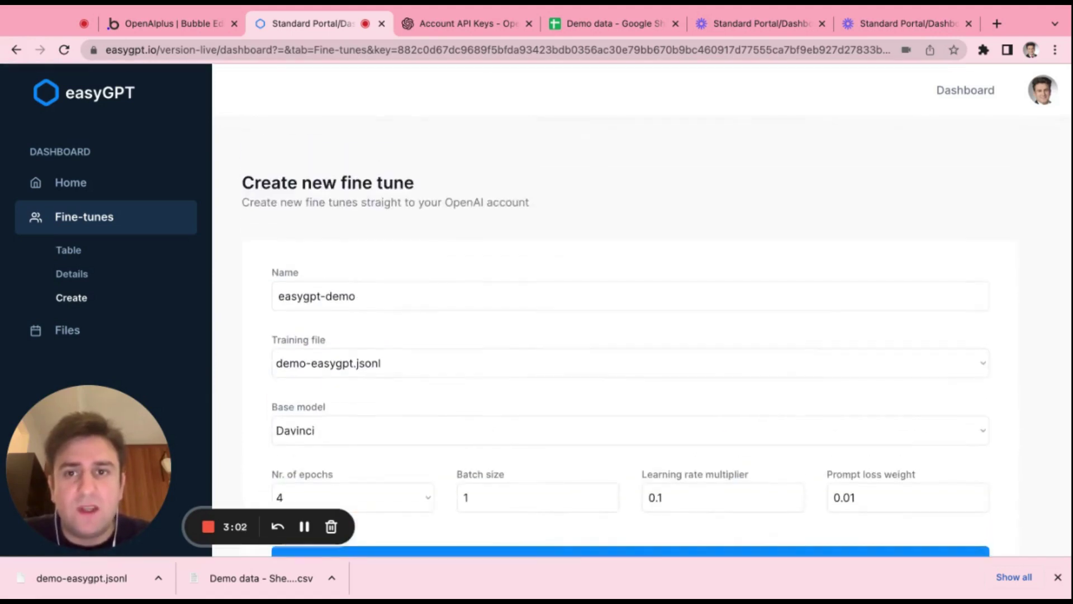
{"action": "scroll", "coordinate": [631, 336], "scroll_direction": "down", "scroll_amount": 1}
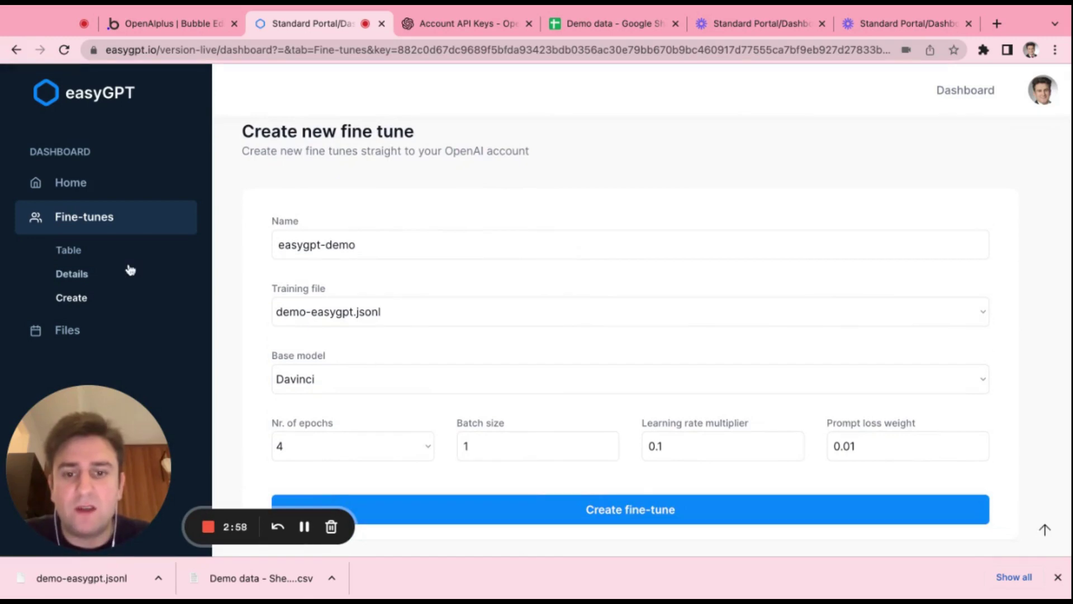
- Open and refresh the details of the new easygpt-demo fine-tune
{"action": "left_click", "coordinate": [78, 276]}
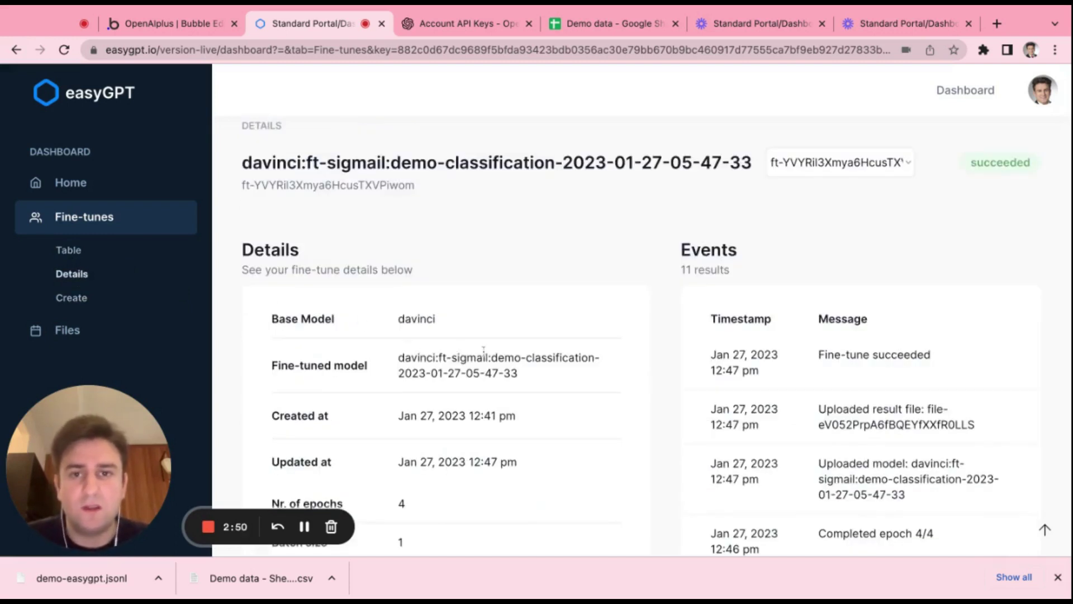
{"action": "key", "text": "ctrl+r"}
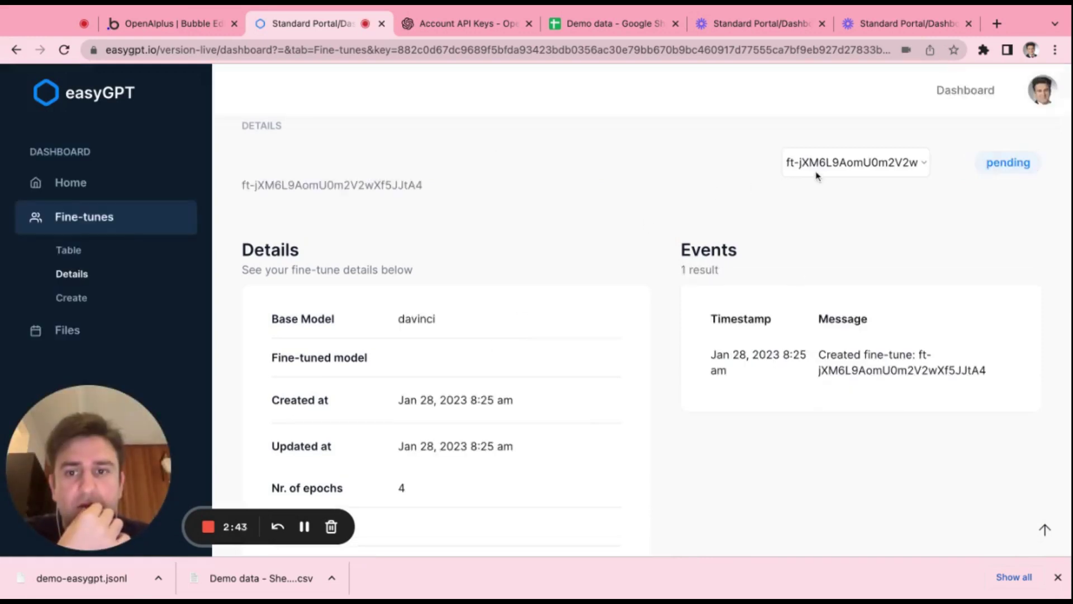
{"action": "scroll", "coordinate": [812, 222], "scroll_direction": "down", "scroll_amount": 1}
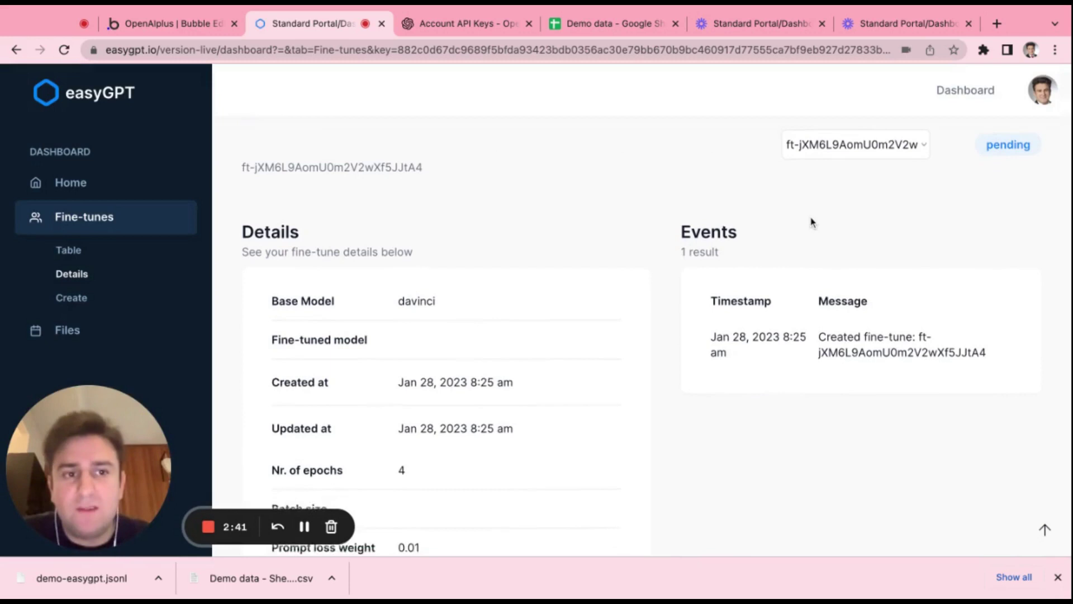
{"action": "scroll", "coordinate": [812, 222], "scroll_direction": "up", "scroll_amount": 2}
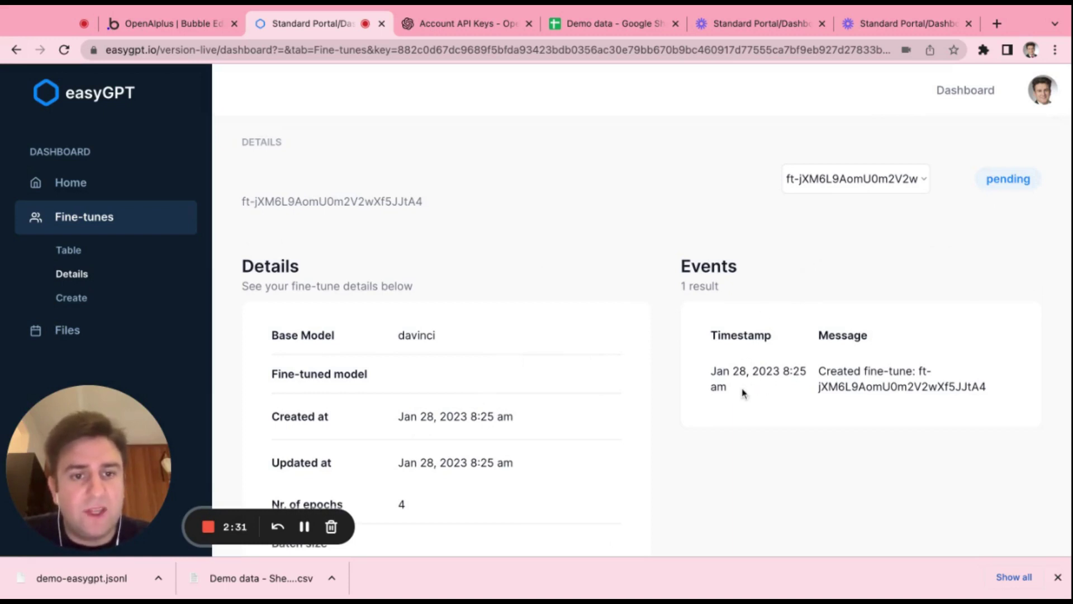
- Review the pending job's hyperparameters and its processed Training files table
{"action": "scroll", "coordinate": [665, 455], "scroll_direction": "down", "scroll_amount": 1}
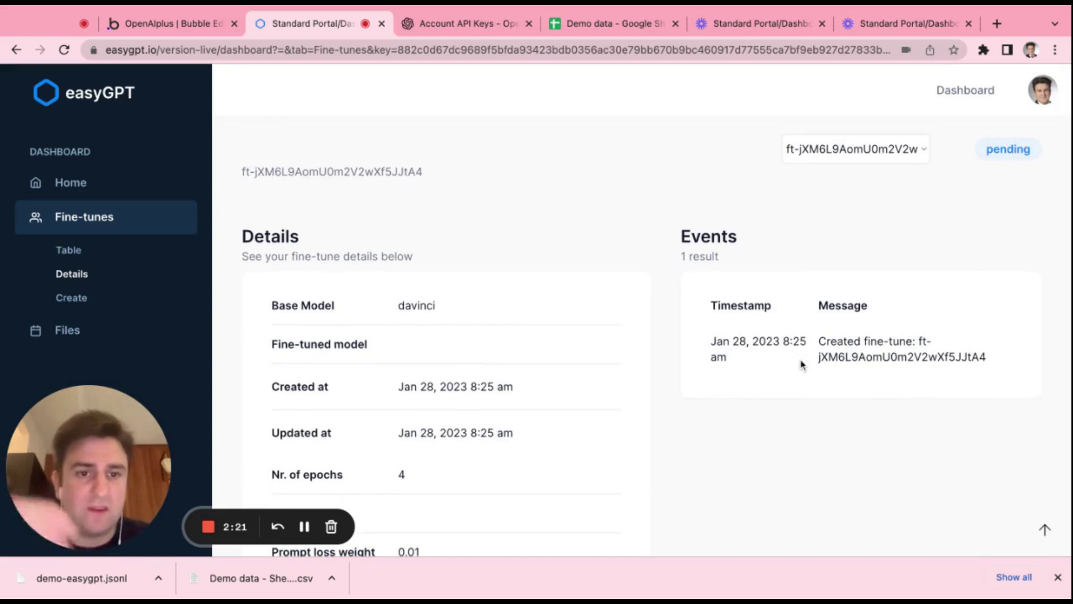
{"action": "scroll", "coordinate": [671, 439], "scroll_direction": "down", "scroll_amount": 2}
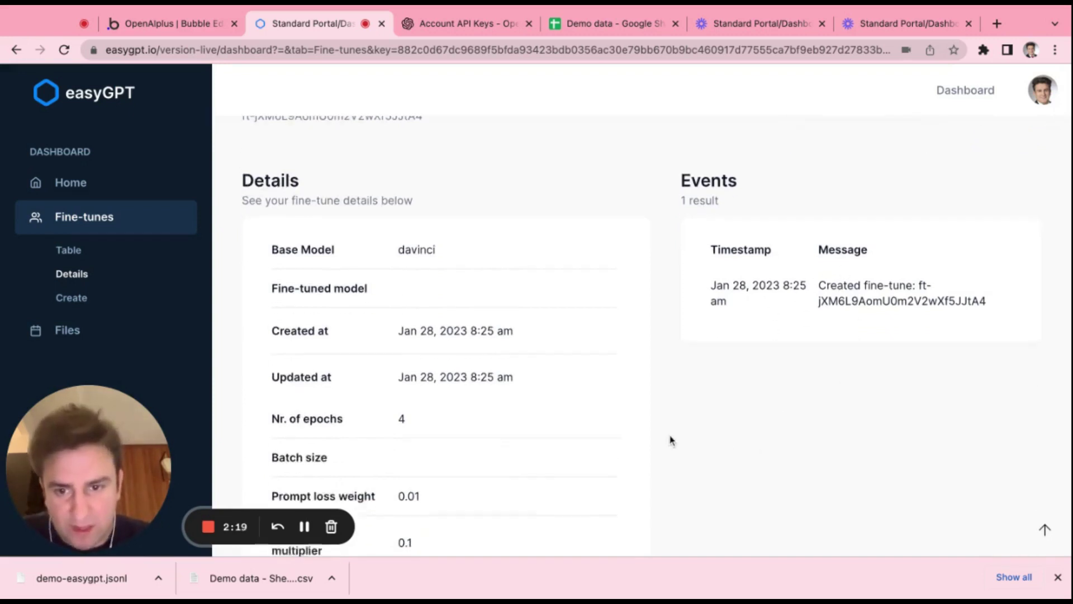
{"action": "scroll", "coordinate": [671, 438], "scroll_direction": "down", "scroll_amount": 1}
{"action": "scroll", "coordinate": [672, 441], "scroll_direction": "down", "scroll_amount": 2}
{"action": "scroll", "coordinate": [671, 439], "scroll_direction": "down", "scroll_amount": 3}
{"action": "scroll", "coordinate": [671, 438], "scroll_direction": "down", "scroll_amount": 2}
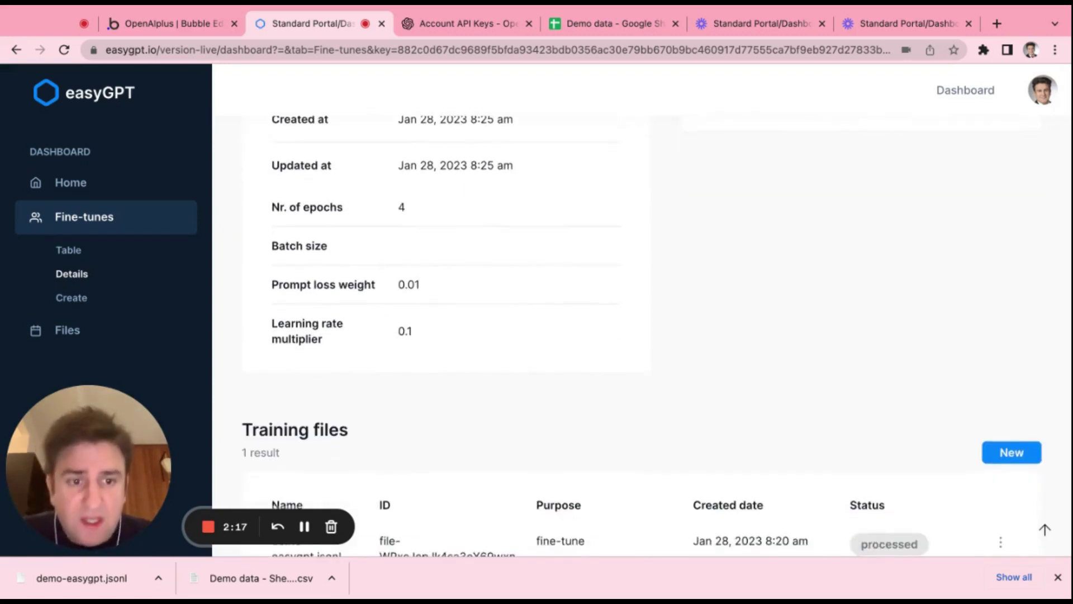
{"action": "scroll", "coordinate": [671, 439], "scroll_direction": "down", "scroll_amount": 4}
{"action": "scroll", "coordinate": [670, 438], "scroll_direction": "up", "scroll_amount": 3}
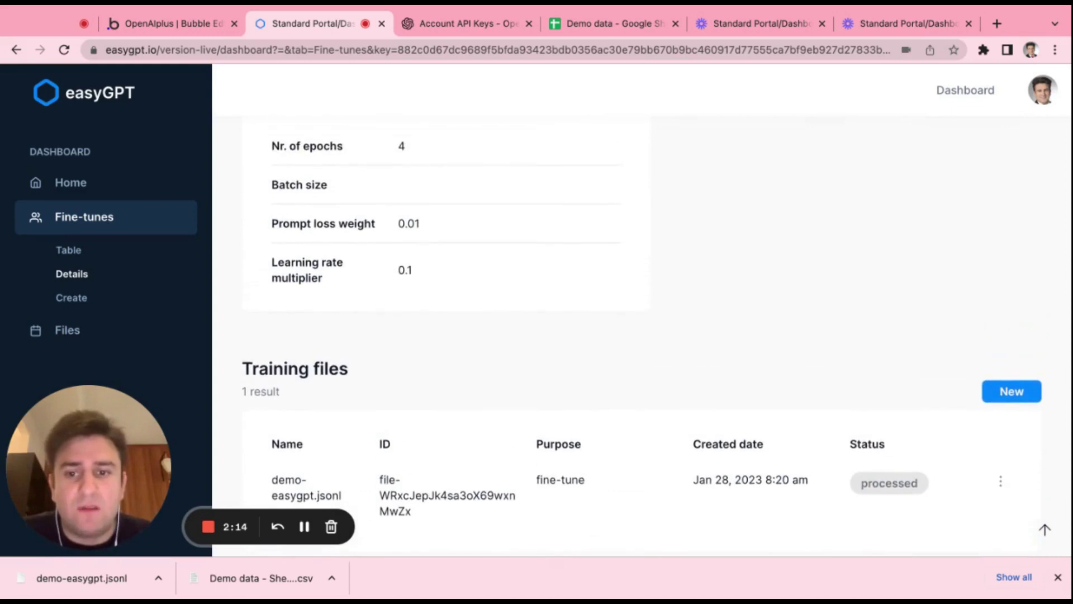
{"action": "scroll", "coordinate": [671, 438], "scroll_direction": "up", "scroll_amount": 10}
{"action": "scroll", "coordinate": [671, 438], "scroll_direction": "up", "scroll_amount": 5}
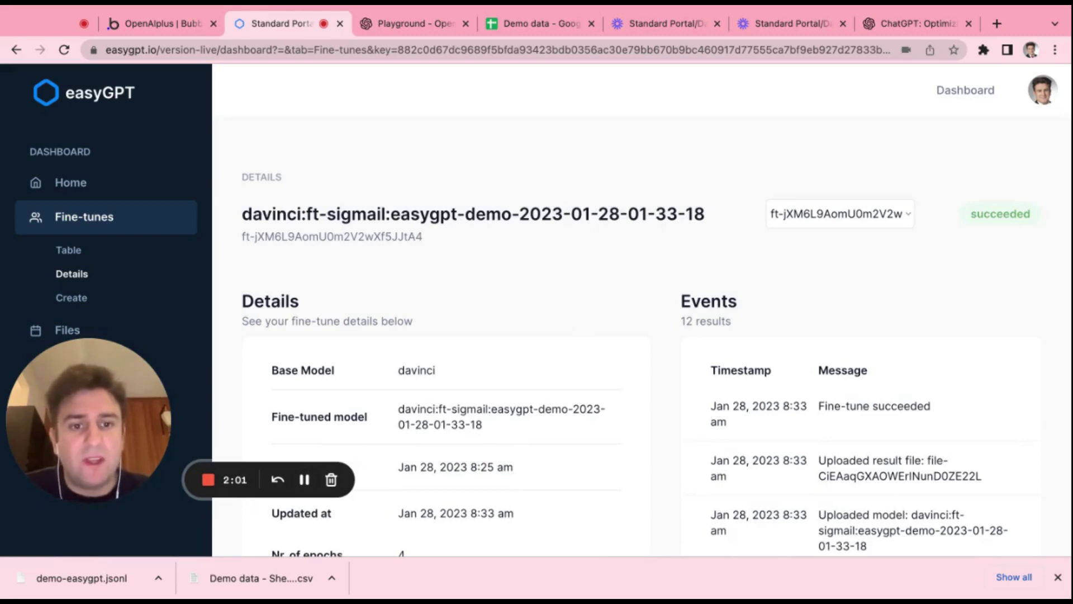
- Scroll the Events log to verify the $0.31 cost, four completed epochs and succeeded status
{"action": "scroll", "coordinate": [833, 320], "scroll_direction": "down", "scroll_amount": 1}
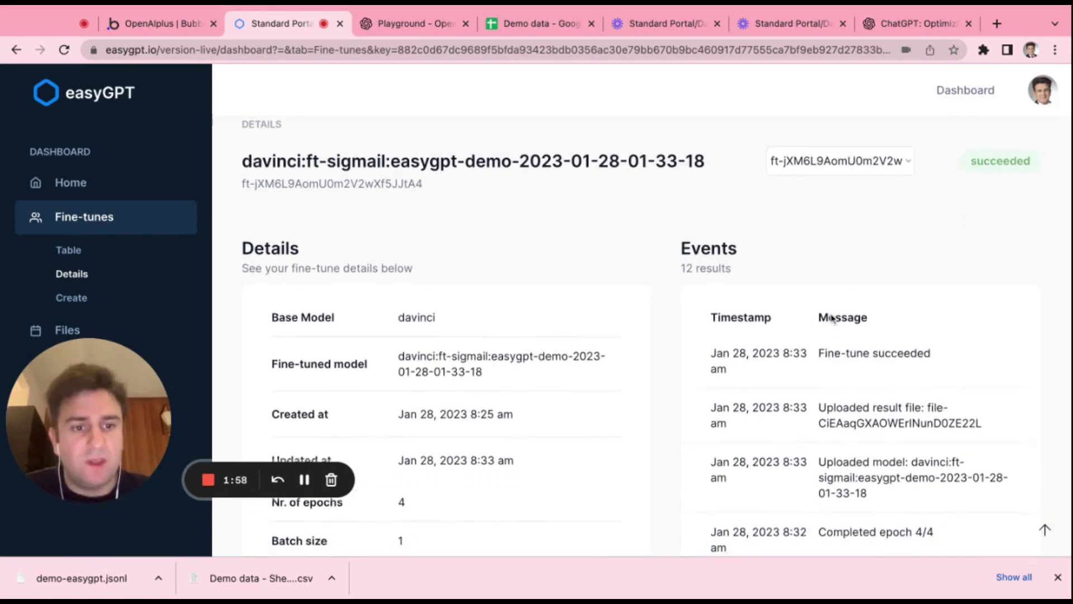
{"action": "scroll", "coordinate": [695, 367], "scroll_direction": "down", "scroll_amount": 2}
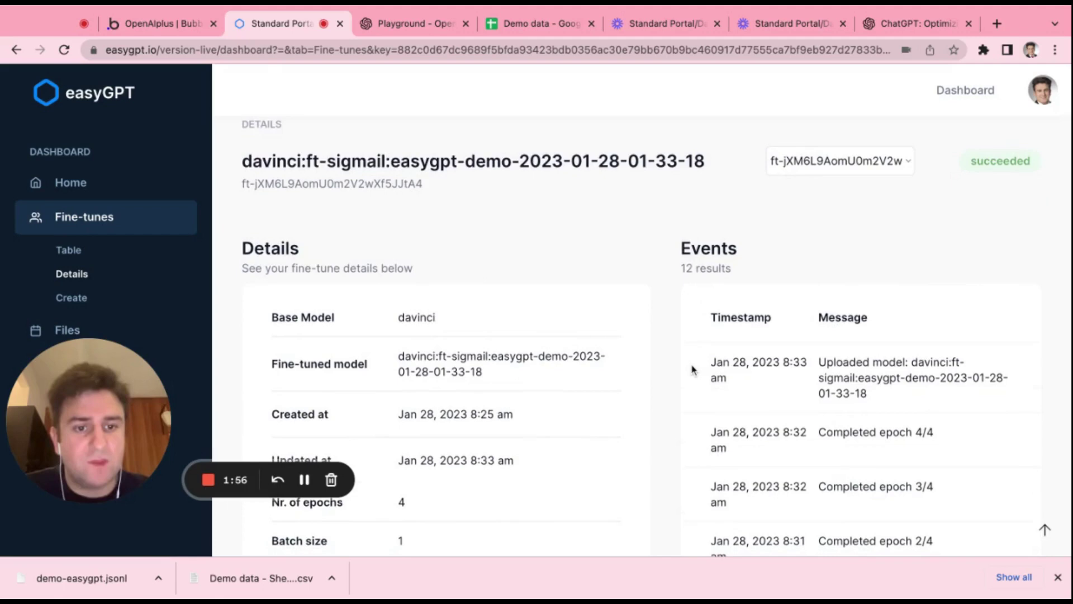
{"action": "scroll", "coordinate": [673, 477], "scroll_direction": "down", "scroll_amount": 2}
{"action": "scroll", "coordinate": [786, 420], "scroll_direction": "down", "scroll_amount": 1}
{"action": "scroll", "coordinate": [785, 420], "scroll_direction": "down", "scroll_amount": 1}
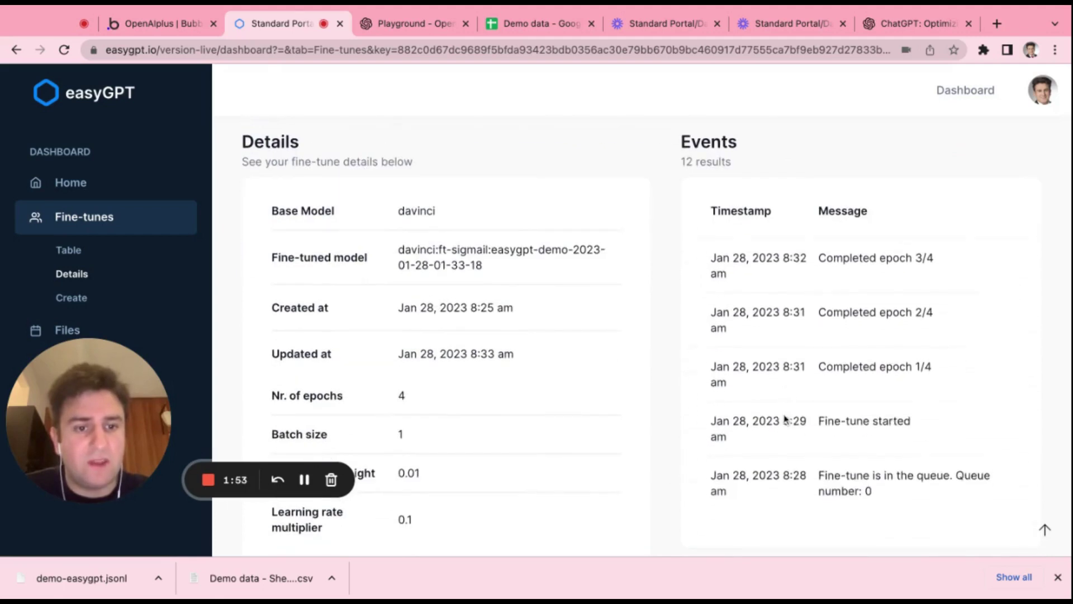
{"action": "scroll", "coordinate": [786, 420], "scroll_direction": "down", "scroll_amount": 2}
{"action": "scroll", "coordinate": [786, 428], "scroll_direction": "down", "scroll_amount": 1}
{"action": "scroll", "coordinate": [869, 496], "scroll_direction": "up", "scroll_amount": 1}
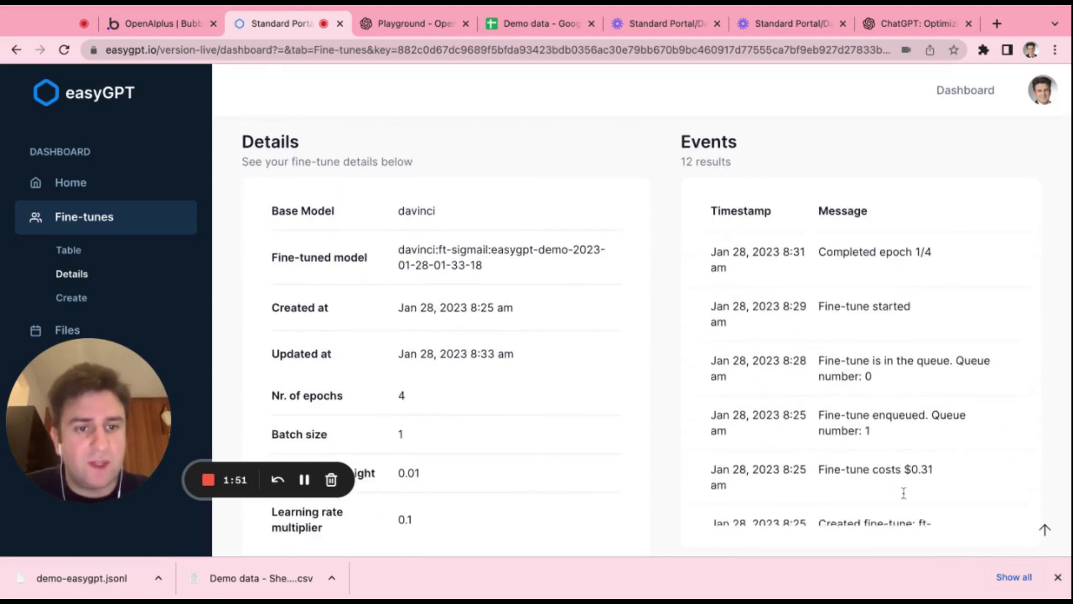
{"action": "scroll", "coordinate": [903, 492], "scroll_direction": "up", "scroll_amount": 1}
{"action": "scroll", "coordinate": [848, 364], "scroll_direction": "up", "scroll_amount": 2}
{"action": "scroll", "coordinate": [894, 419], "scroll_direction": "up", "scroll_amount": 1}
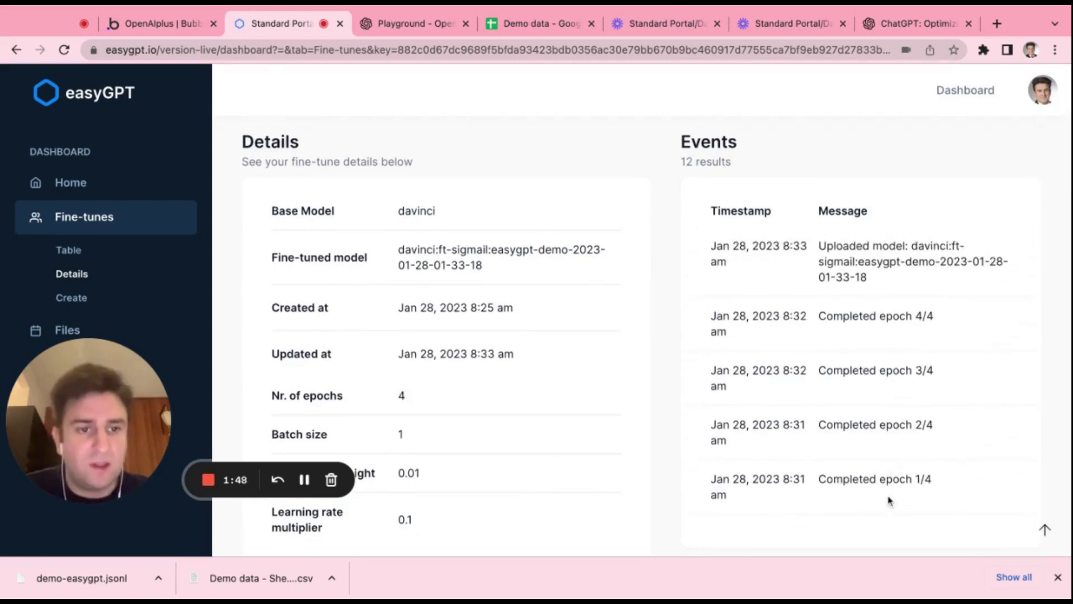
{"action": "scroll", "coordinate": [877, 335], "scroll_direction": "up", "scroll_amount": 1}
{"action": "scroll", "coordinate": [878, 336], "scroll_direction": "up", "scroll_amount": 1}
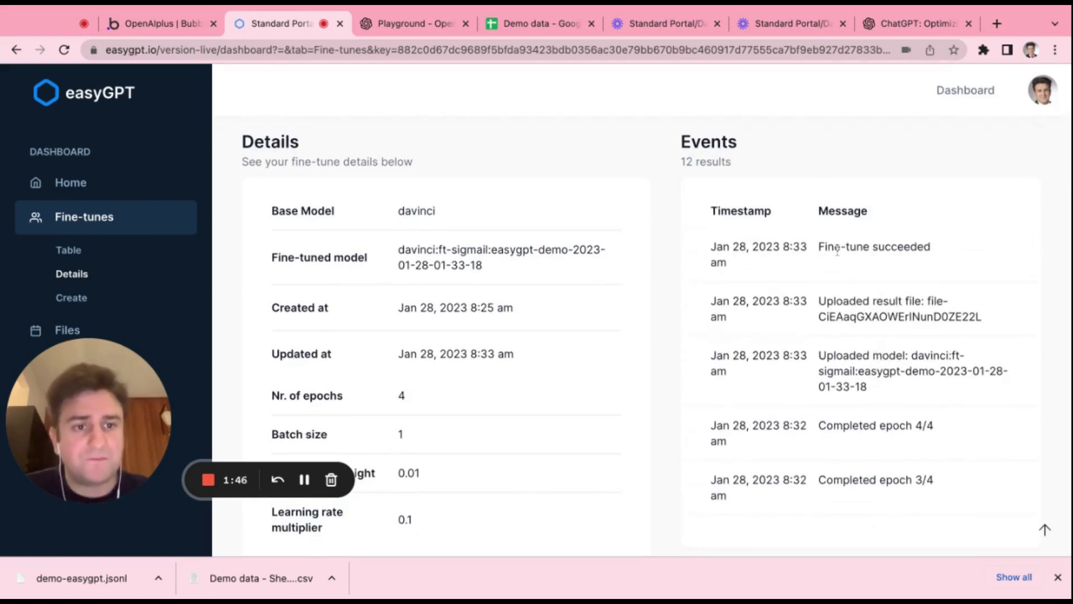
{"action": "scroll", "coordinate": [708, 304], "scroll_direction": "up", "scroll_amount": 3}
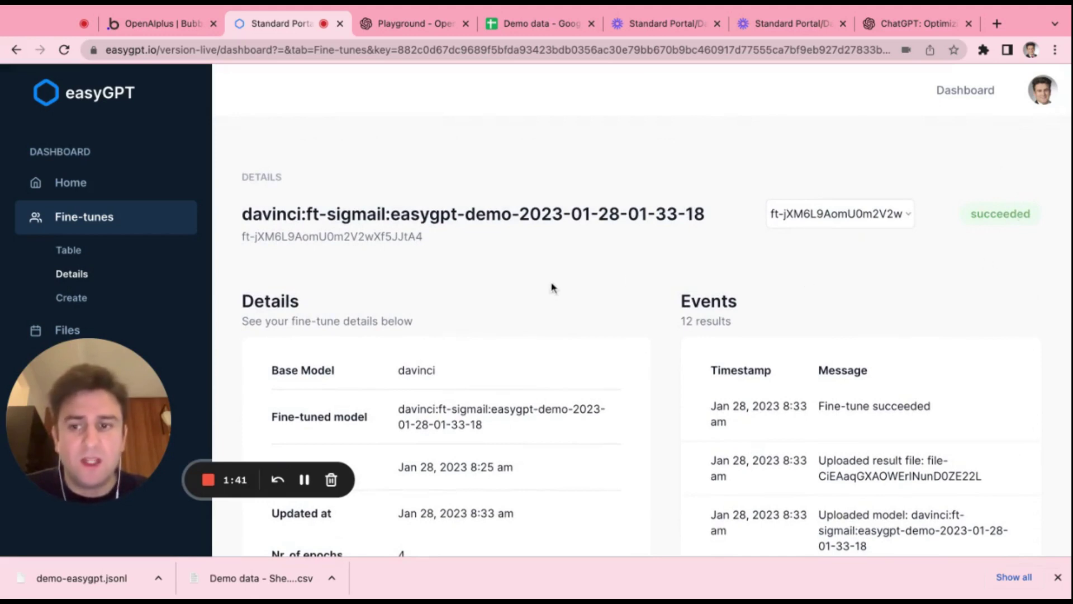
- Select the easygpt-demo fine-tuned model in the Playground's Model list
{"action": "left_click", "coordinate": [401, 25]}
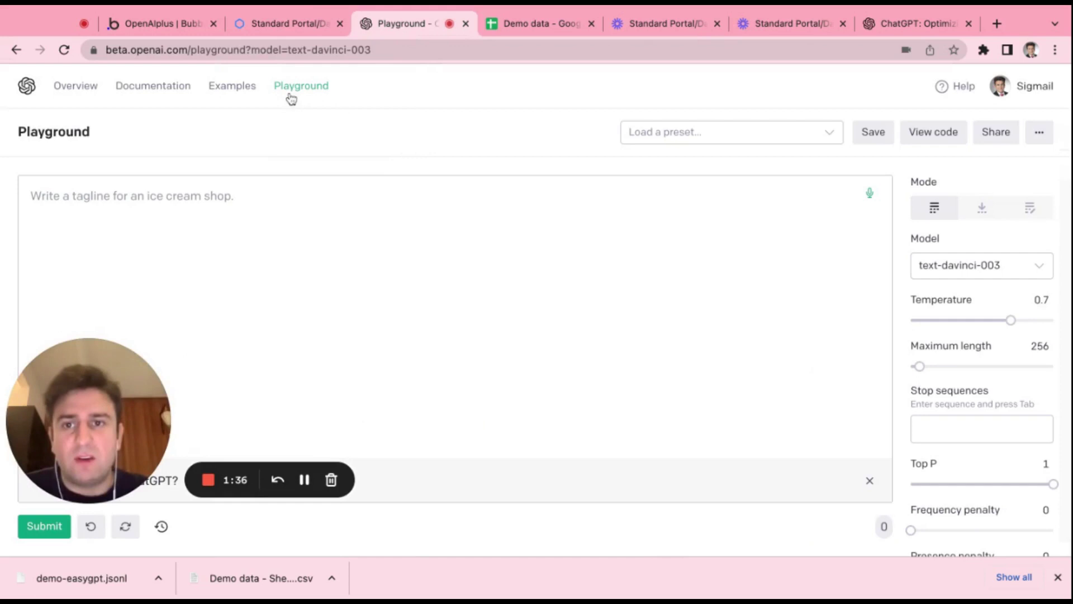
{"action": "left_click", "coordinate": [1001, 270]}
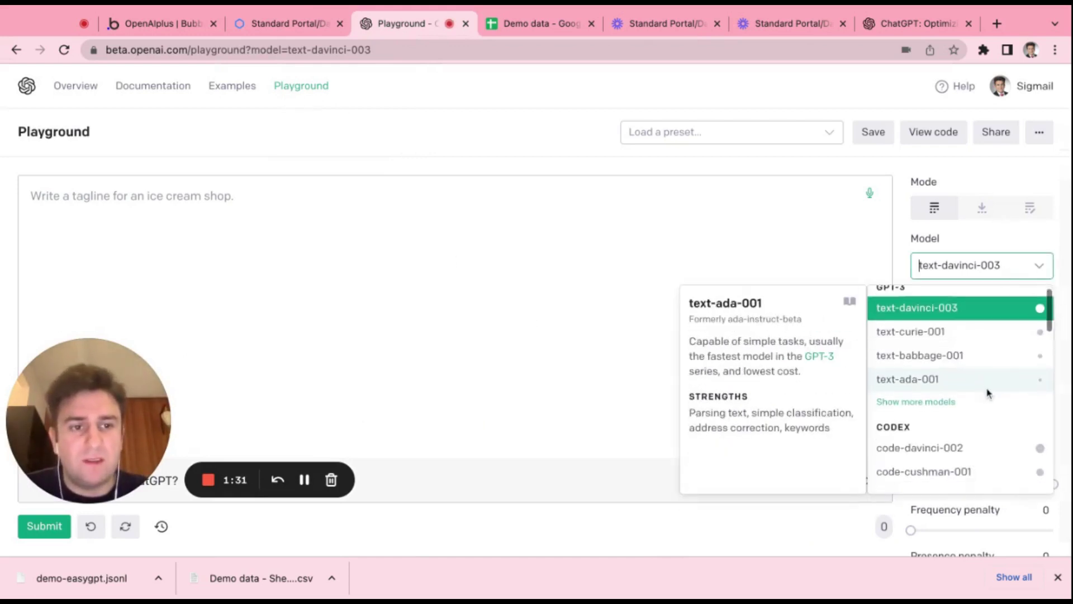
{"action": "scroll", "coordinate": [987, 391], "scroll_direction": "down", "scroll_amount": 3}
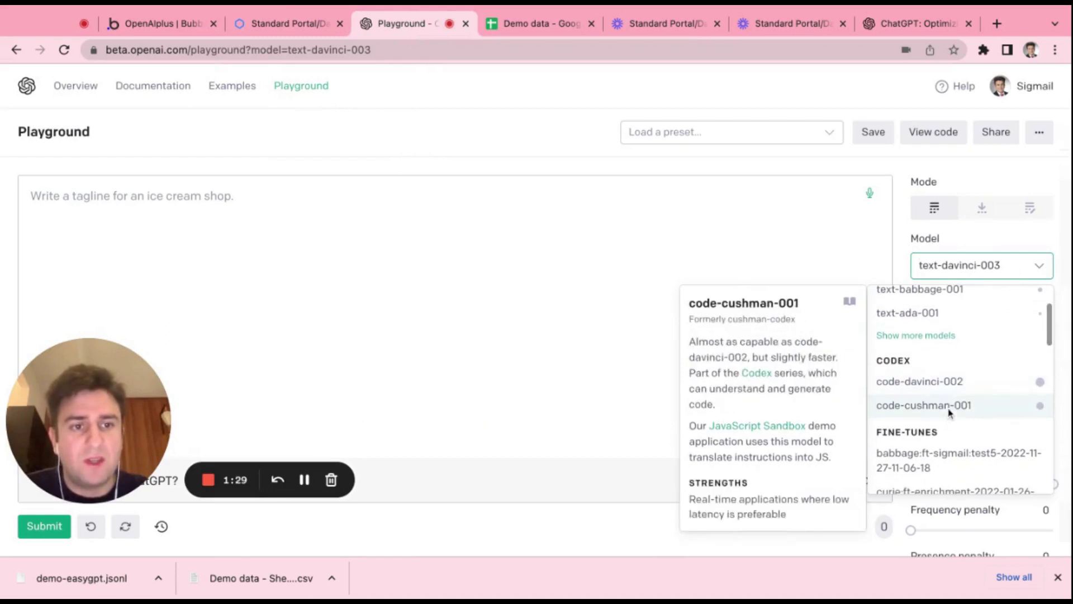
{"action": "scroll", "coordinate": [956, 442], "scroll_direction": "down", "scroll_amount": 3}
{"action": "scroll", "coordinate": [958, 443], "scroll_direction": "down", "scroll_amount": 5}
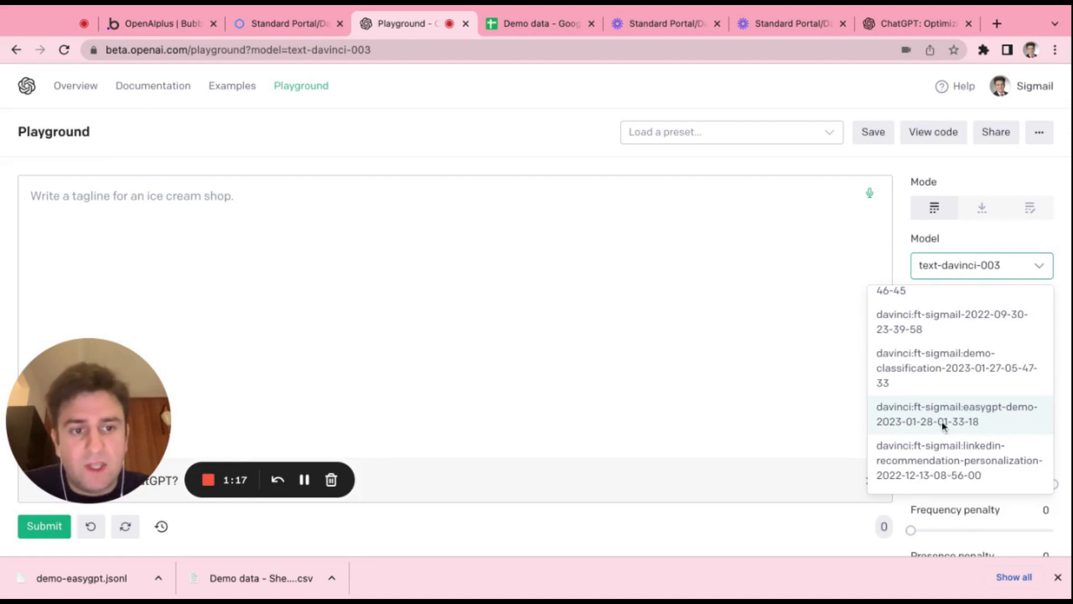
{"action": "left_click", "coordinate": [1007, 415]}
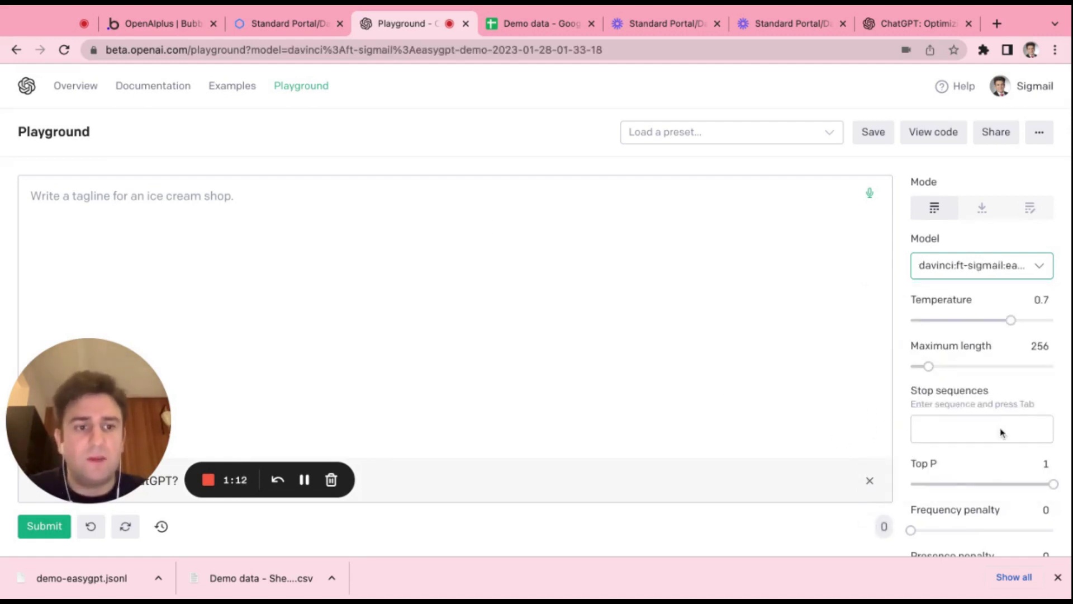
- Add END as a stop sequence
{"action": "left_click", "coordinate": [979, 436]}
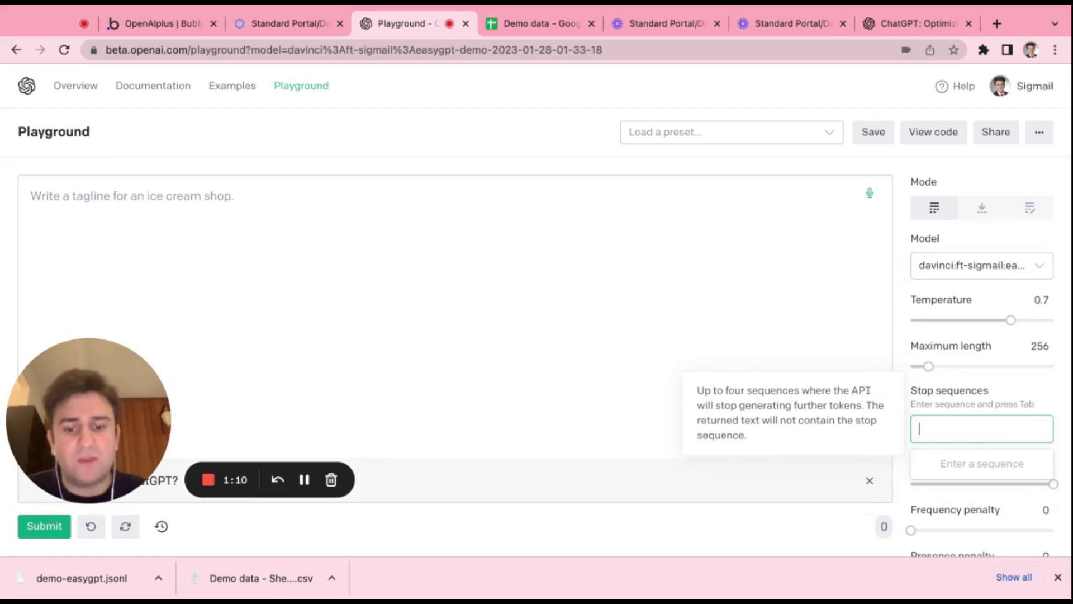
{"action": "type", "text": "END"}
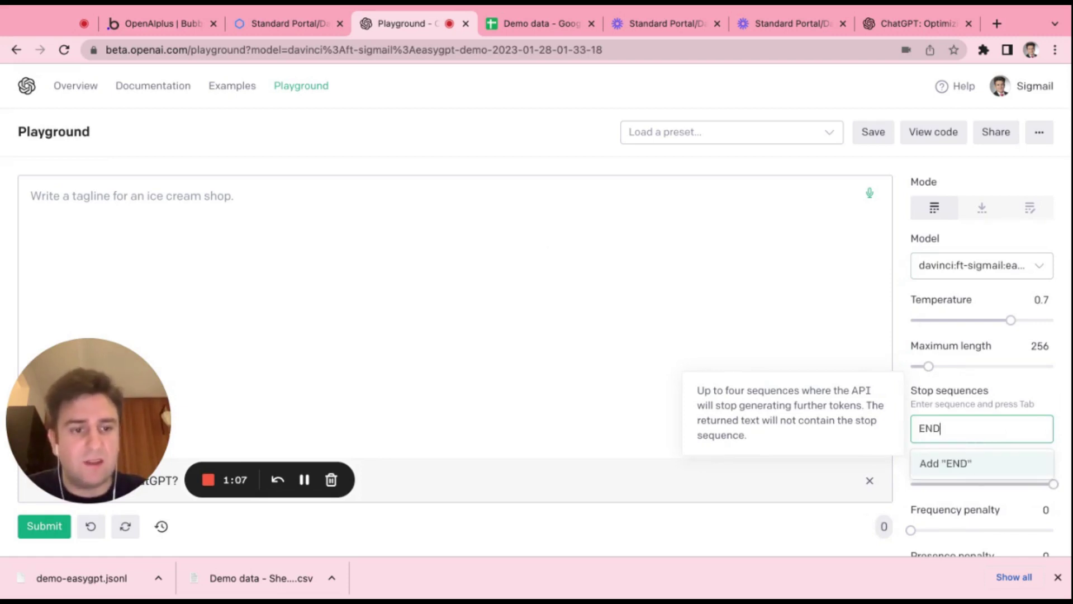
{"action": "key", "text": "Tab"}
{"action": "left_click", "coordinate": [373, 201]}
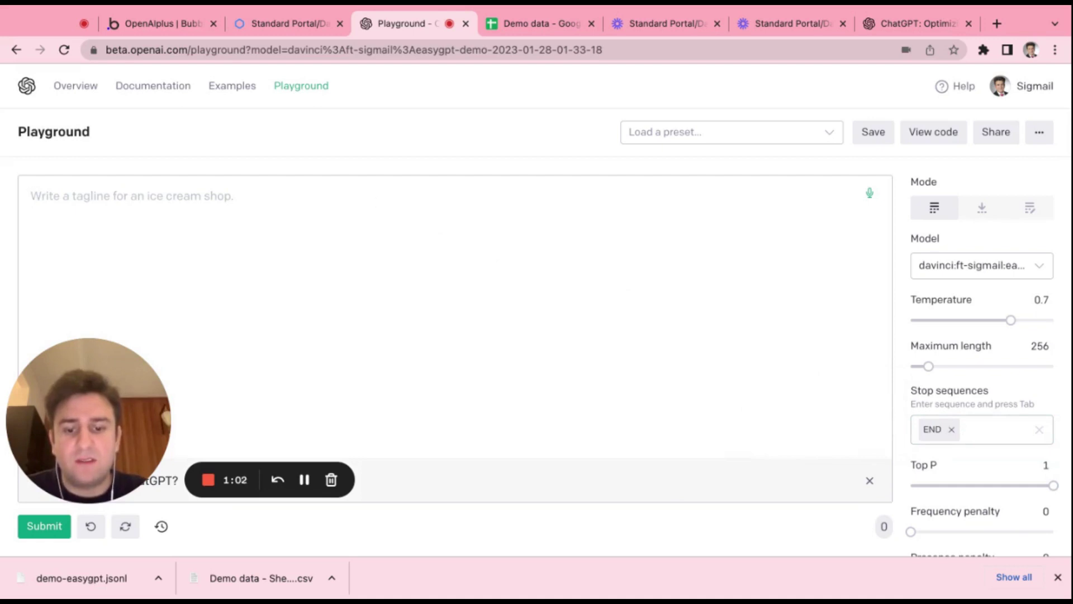
- Submit 'that is a great idea! ###' and get the Positive label
{"action": "type", "text": "that"}
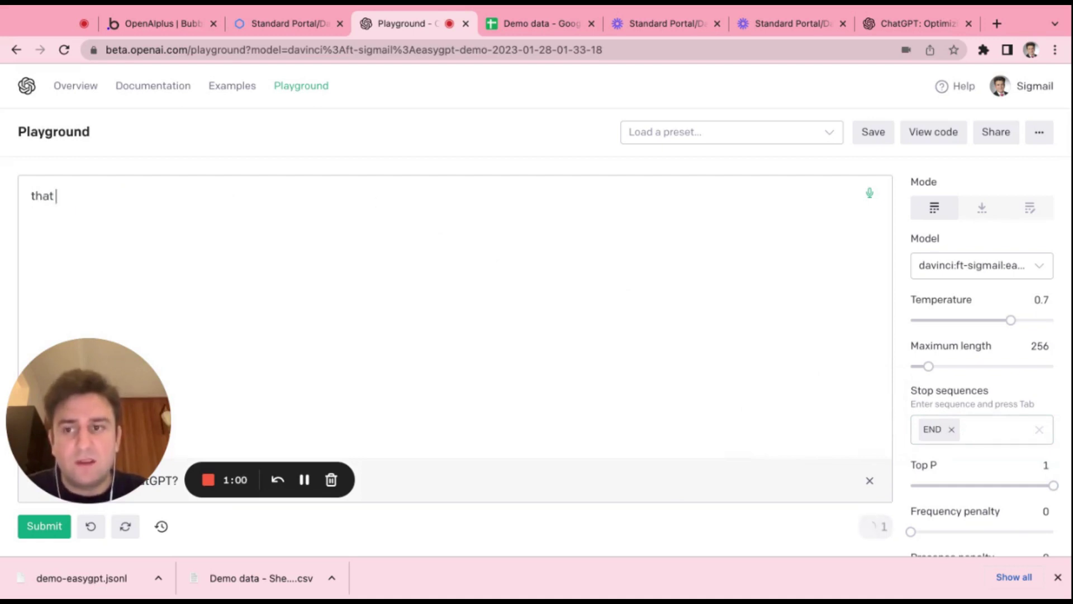
{"action": "type", "text": " is a great idea!"}
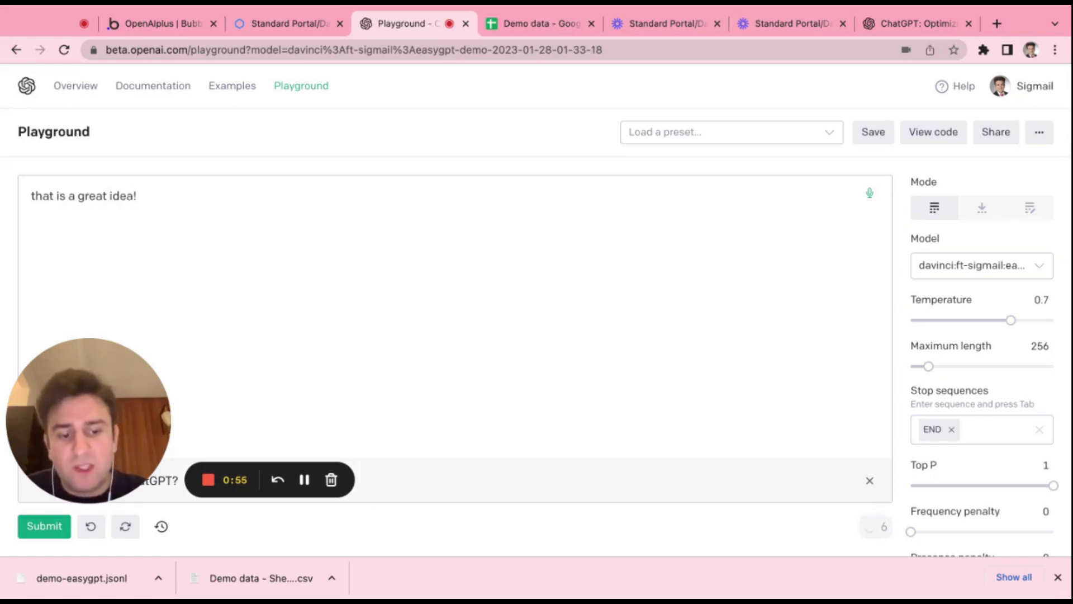
{"action": "type", "text": " ##"}
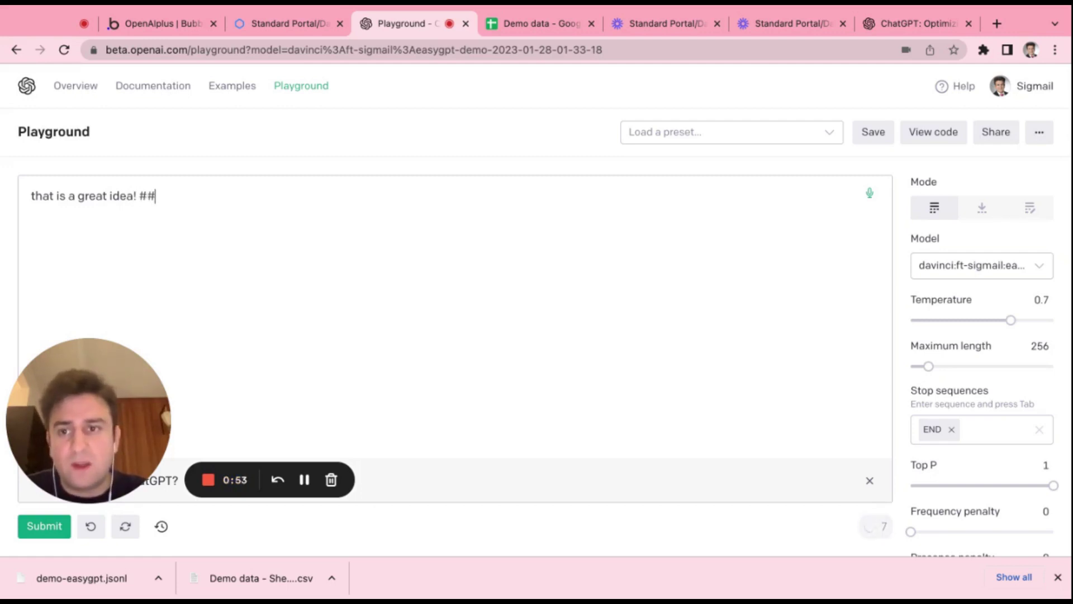
{"action": "type", "text": "#"}
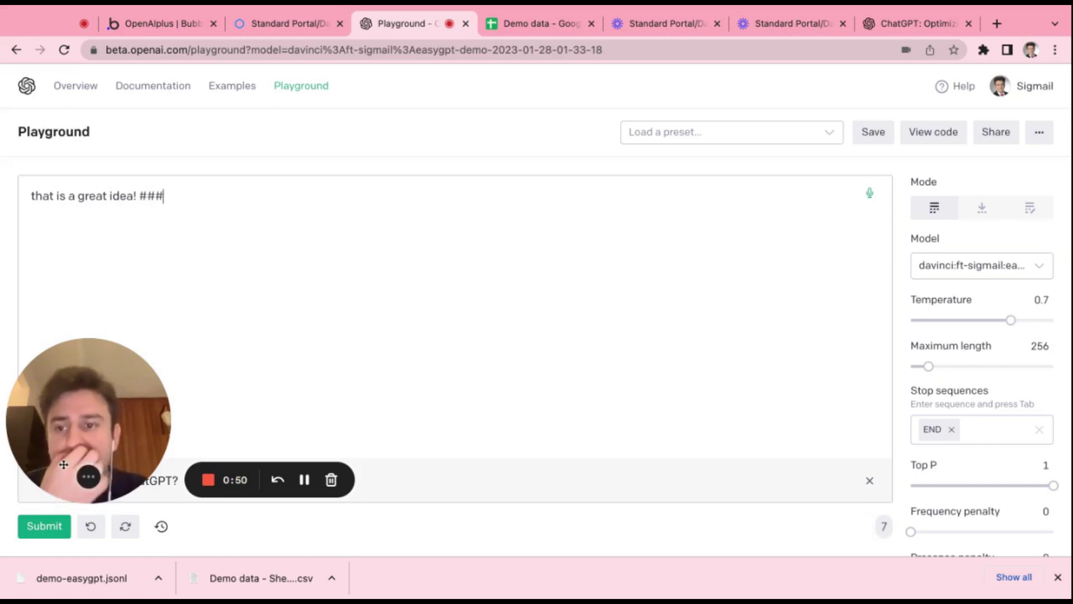
{"action": "left_click", "coordinate": [59, 530]}
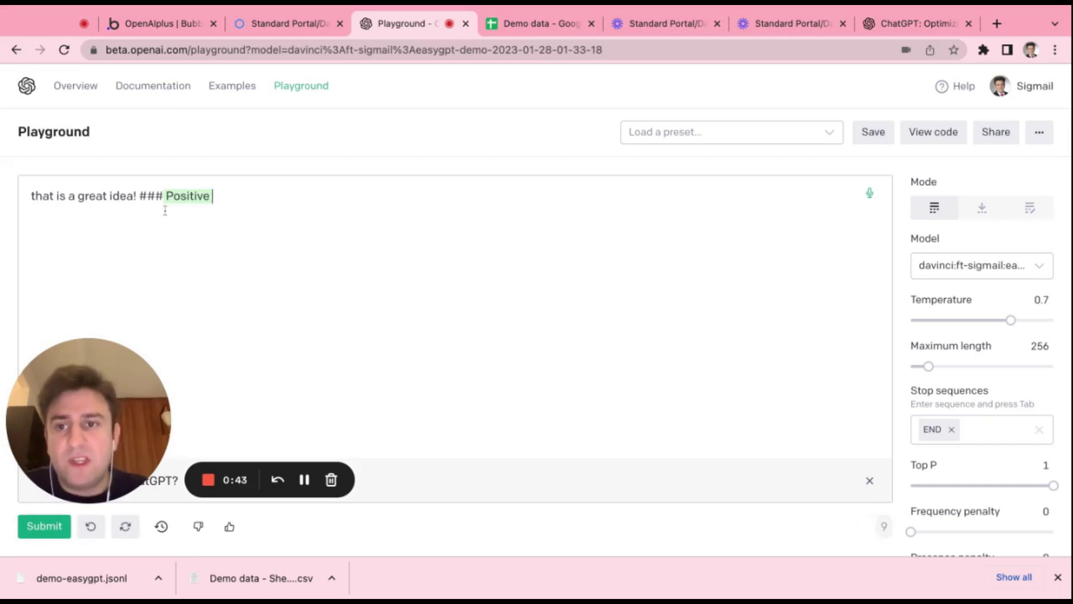
{"action": "left_click_drag", "start_coordinate": [167, 200], "coordinate": [215, 201]}
{"action": "left_click", "coordinate": [221, 224]}
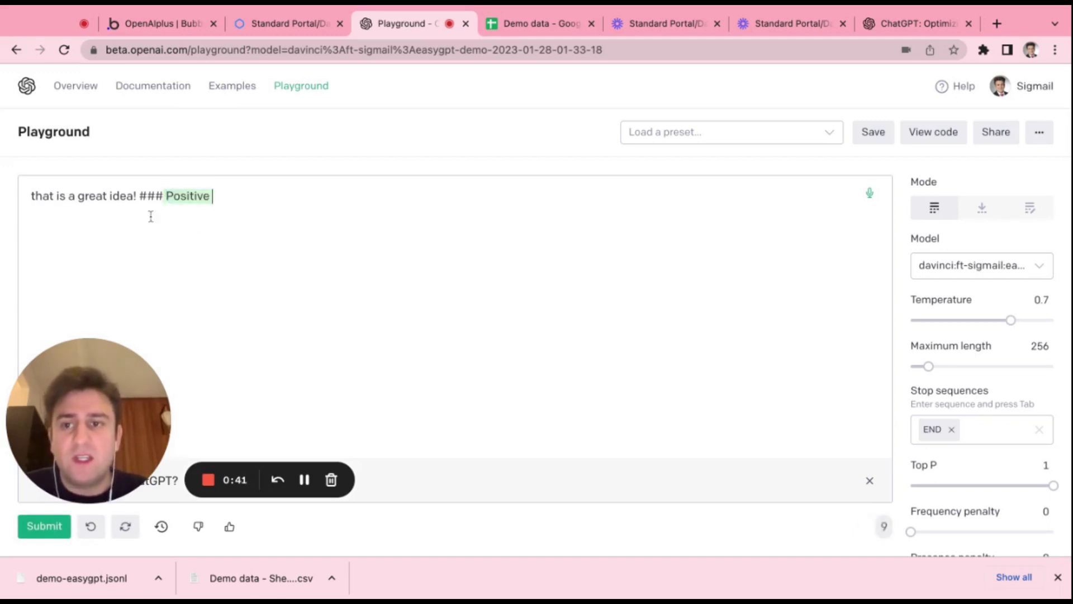
- Replace the sentence with 'no I do not think so', remove Positive, and get Negative
{"action": "left_click", "coordinate": [135, 199]}
{"action": "key", "text": "shift+Left"}
{"action": "key", "text": "shift+Left"}
{"action": "key", "text": "shift+Left"}
{"action": "key", "text": "shift+Left"}
{"action": "key", "text": "shift+Left"}
{"action": "key", "text": "shift+Left"}
{"action": "key", "text": "shift+Left"}
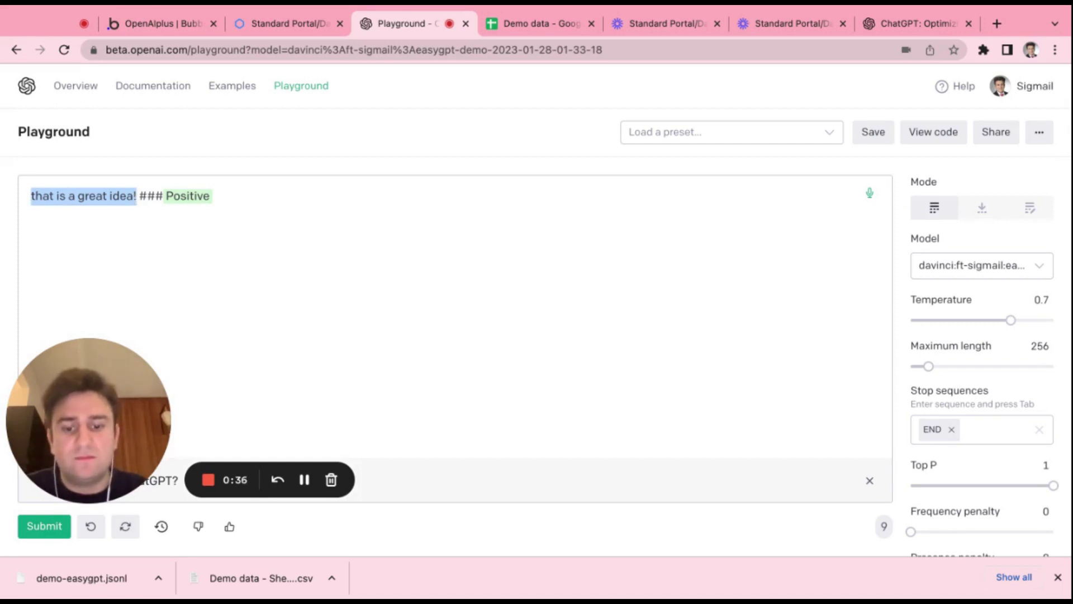
{"action": "type", "text": "no I"}
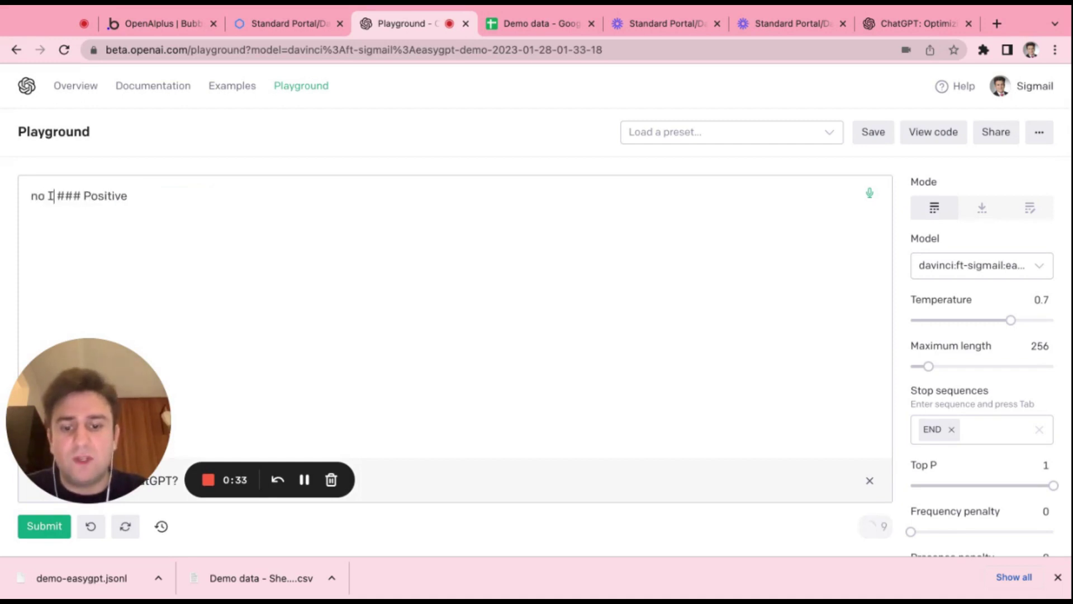
{"action": "type", "text": " do not think so"}
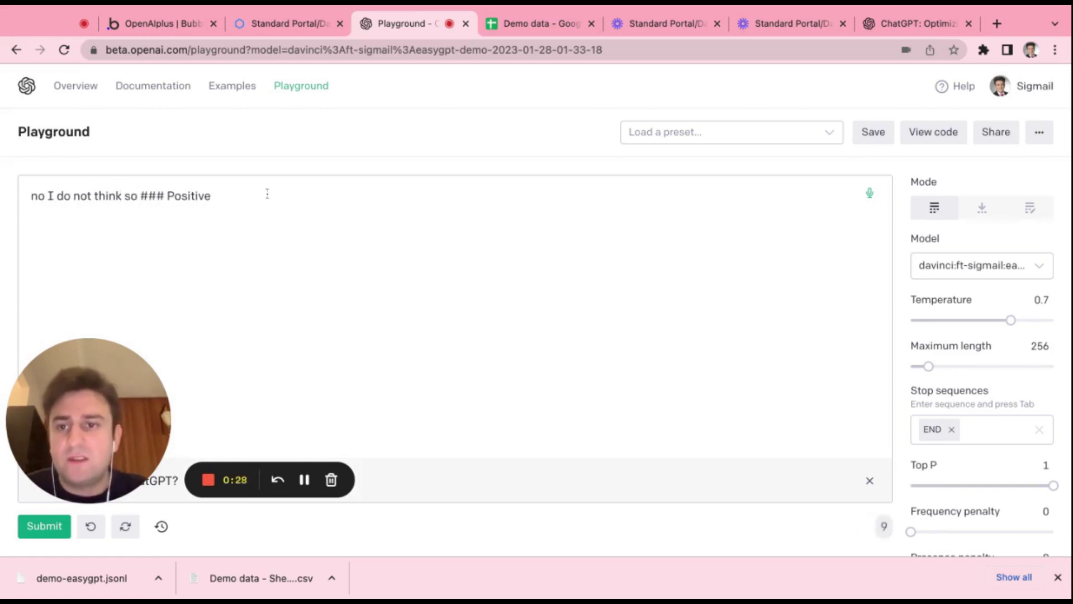
{"action": "left_click_drag", "start_coordinate": [267, 193], "coordinate": [169, 195]}
{"action": "key", "text": "BackSpace"}
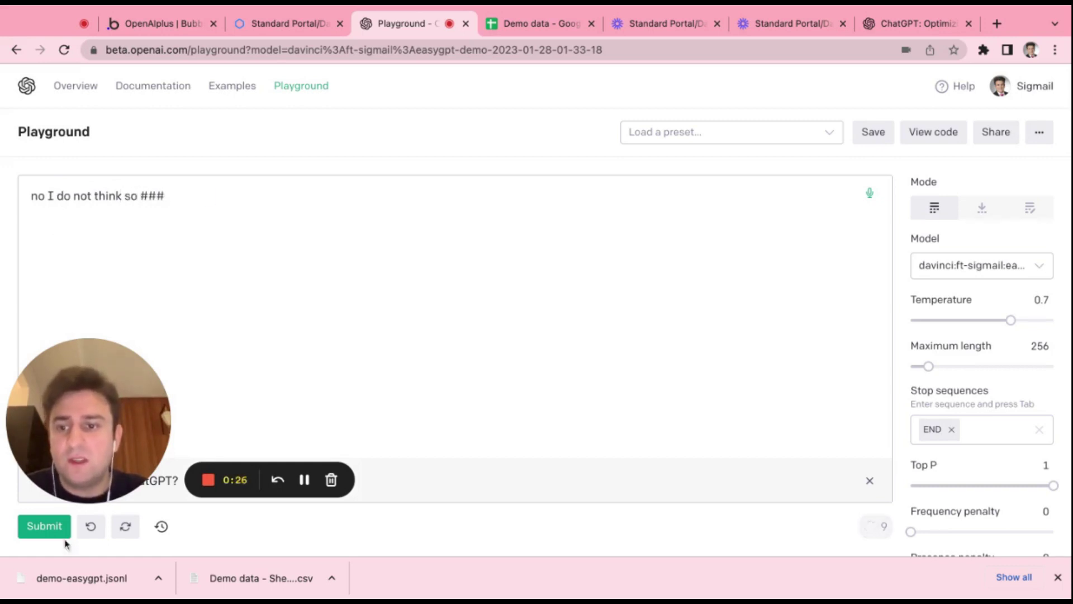
{"action": "left_click", "coordinate": [56, 531]}
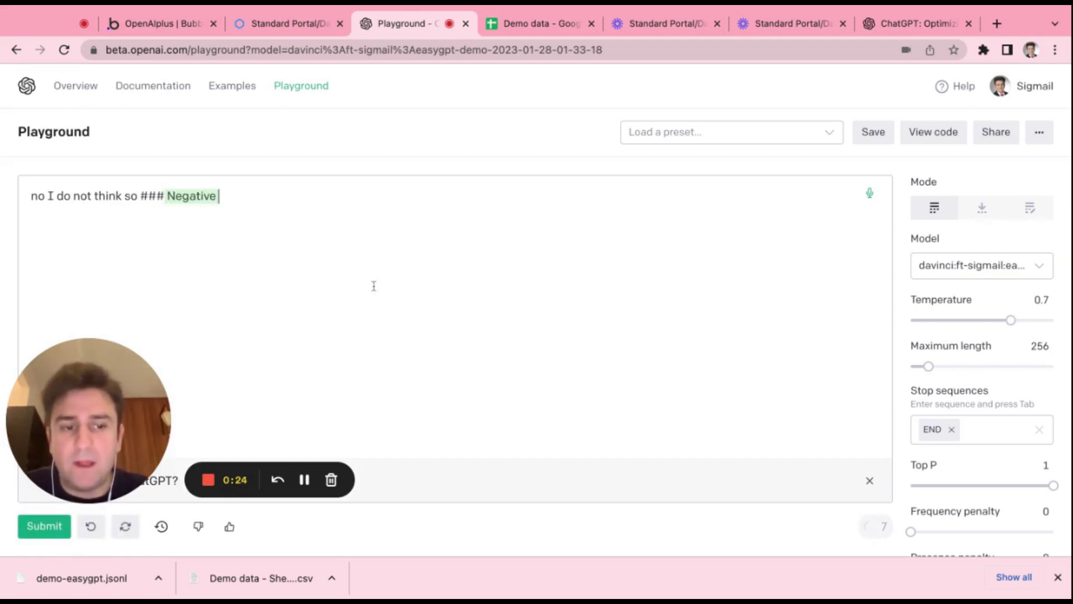